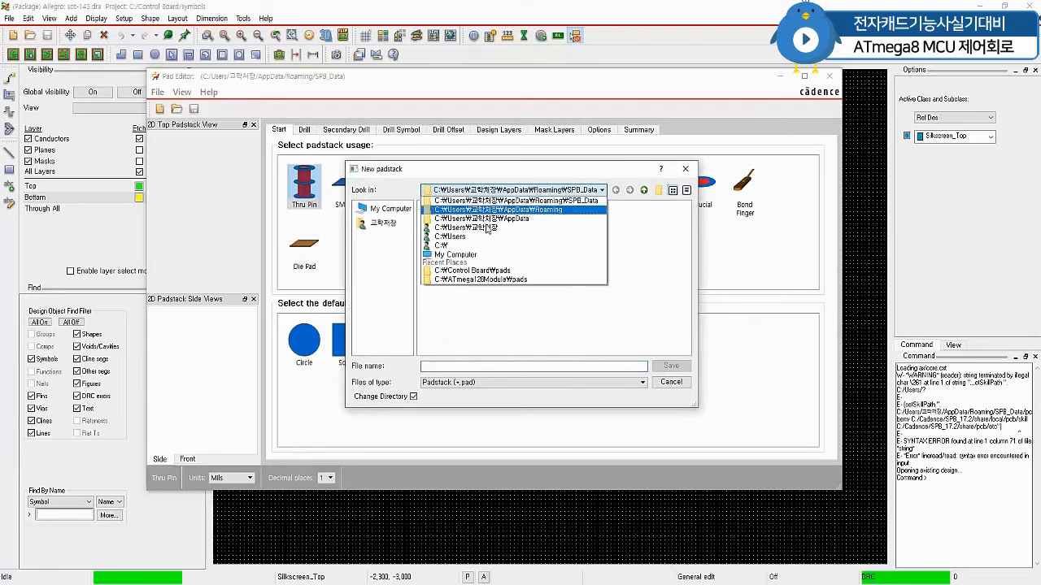
Step: Browse to the pads folder inside C:\Control Board as the location for the new padstack
left_click(455, 245)
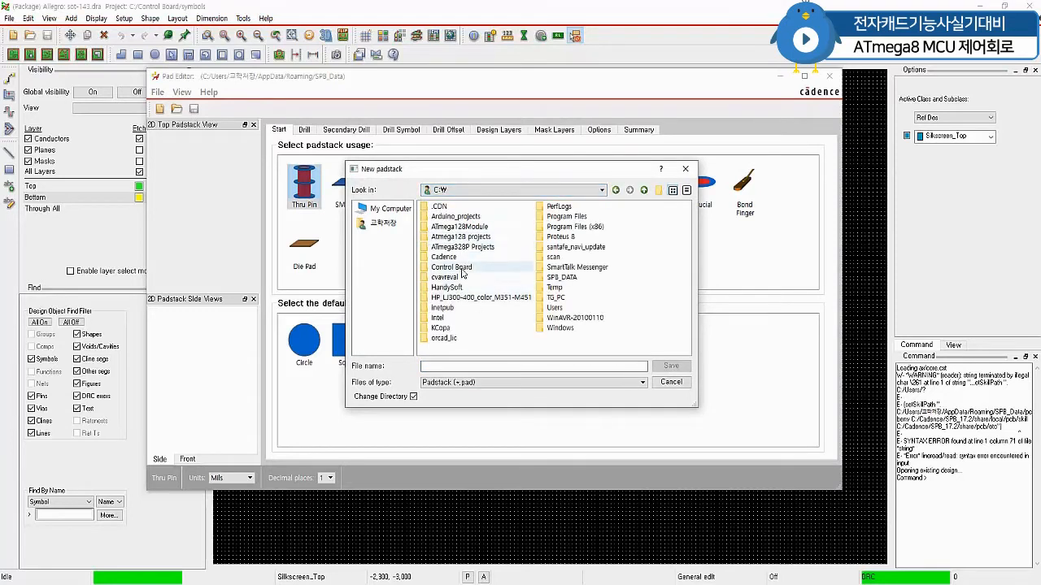
left_click(475, 268)
double_click(518, 267)
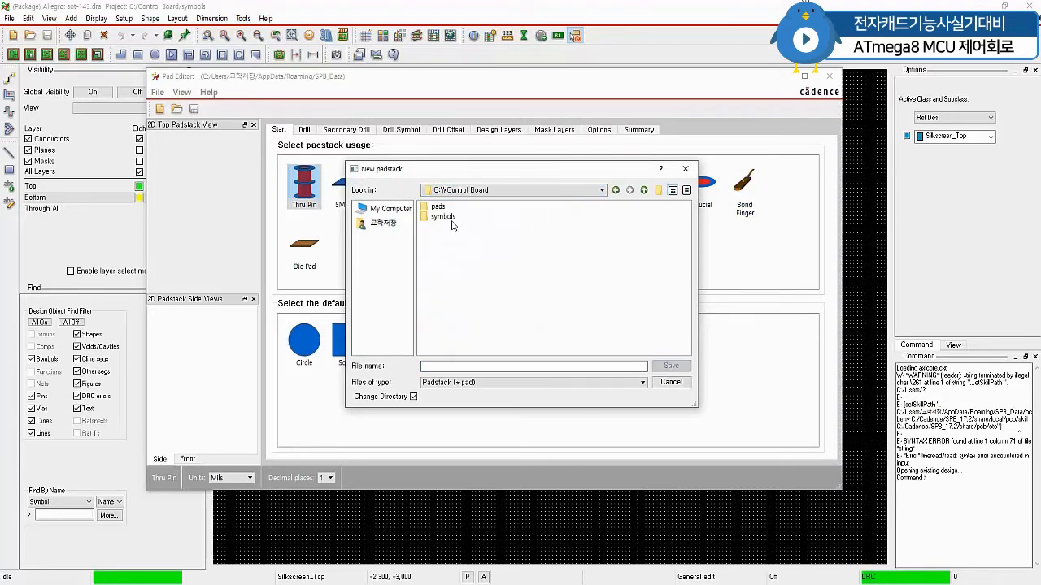
left_click(445, 207)
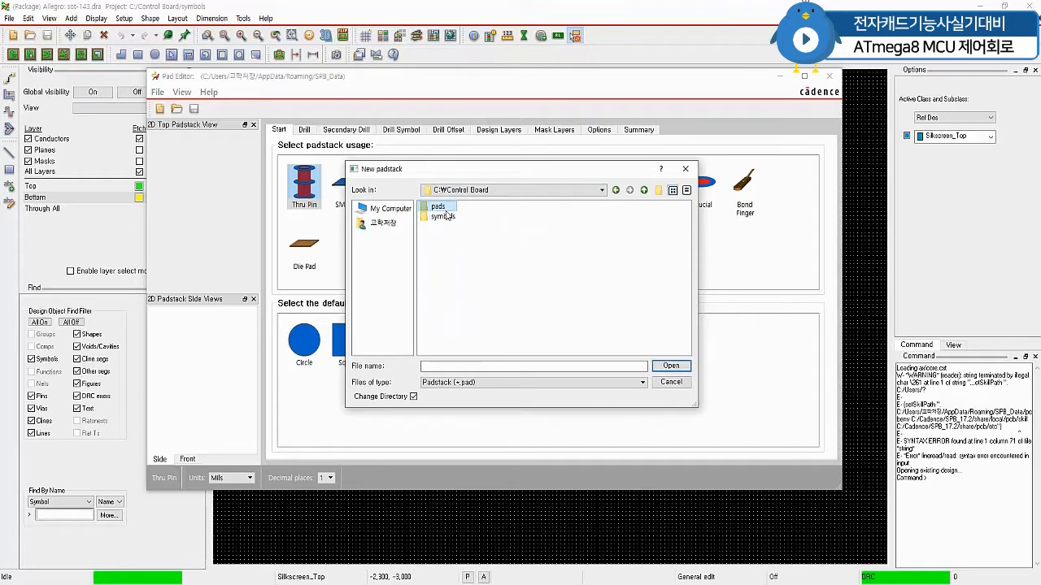
double_click(445, 208)
Step: Name the new padstack file smd4_2x2_2 and save it in the pads folder
left_click(535, 382)
left_click(538, 367)
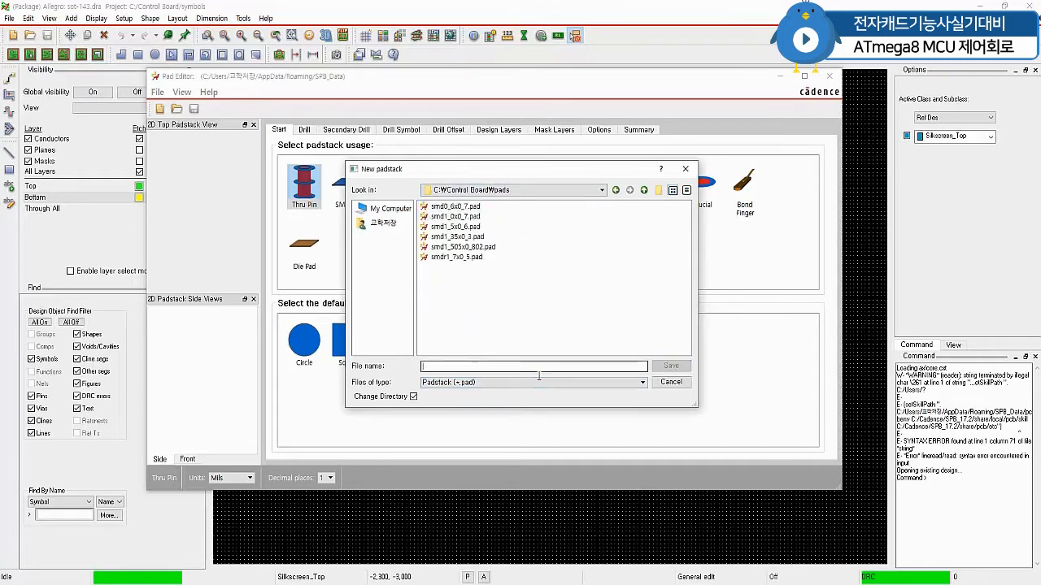
type("sm")
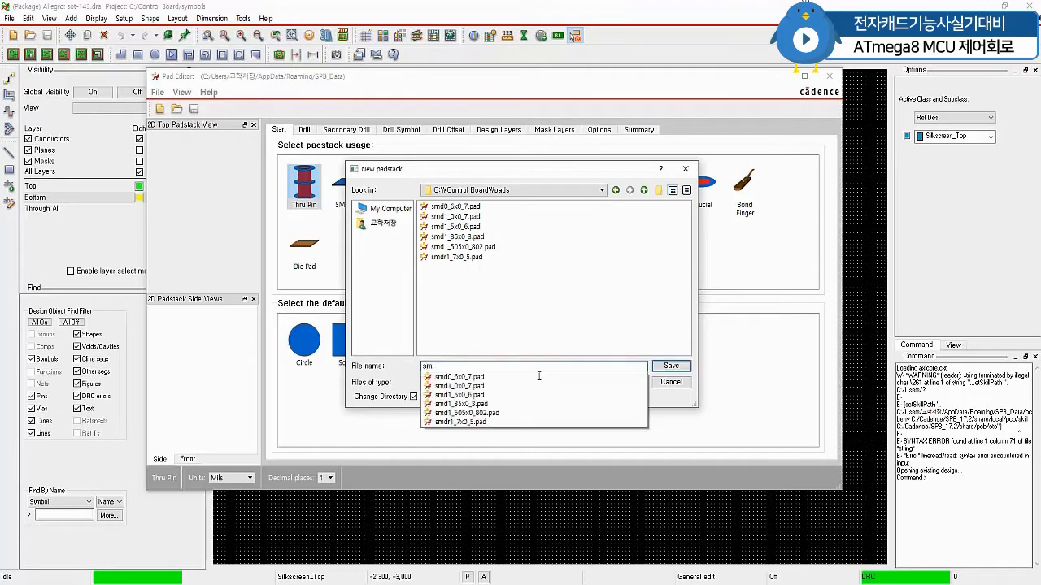
type("d4_2x2_")
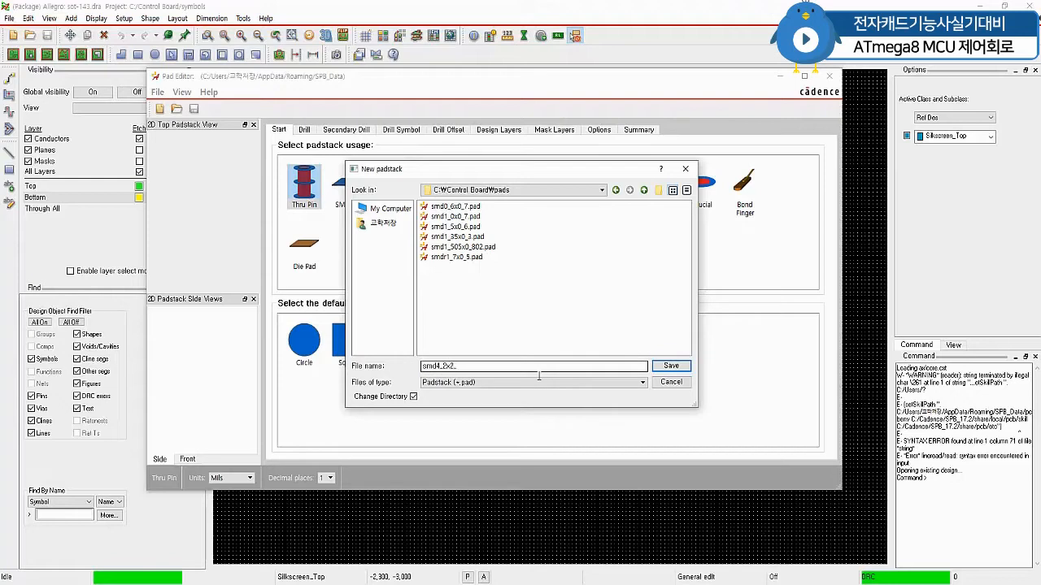
type("2")
left_click(671, 365)
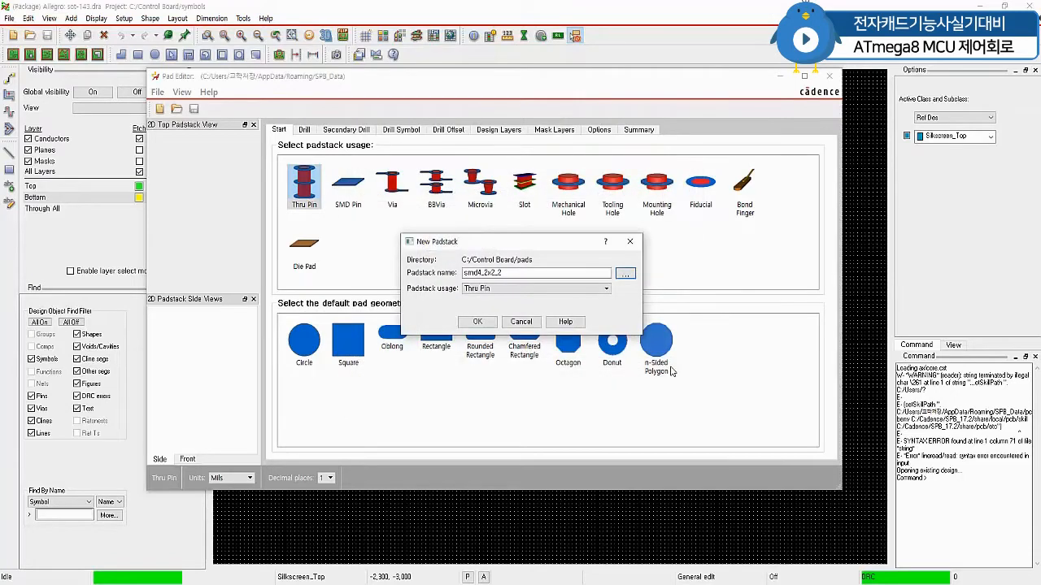
Step: Set the padstack usage to SMD Pin and create the new padstack
left_click(472, 290)
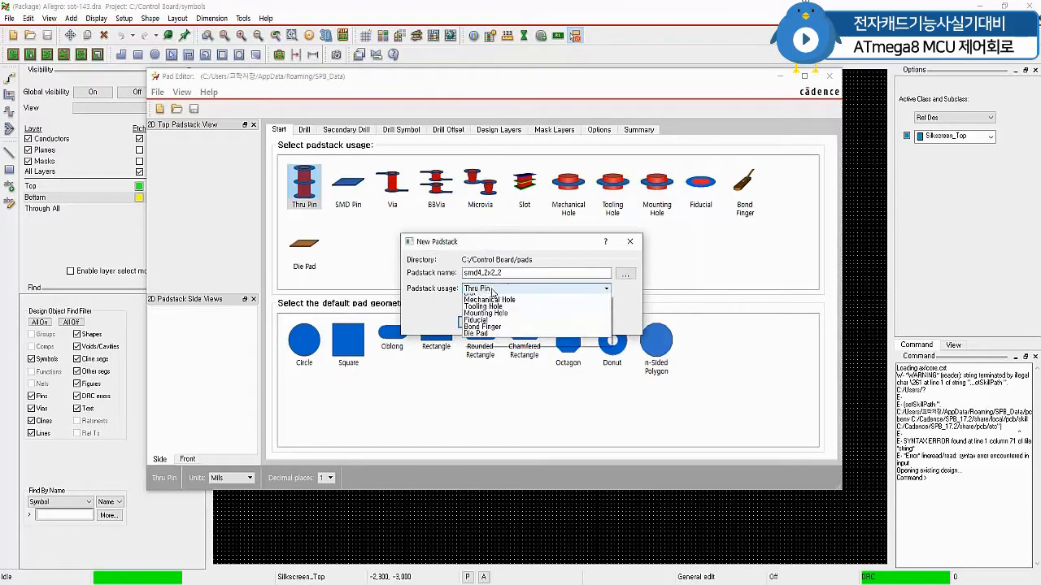
left_click(493, 306)
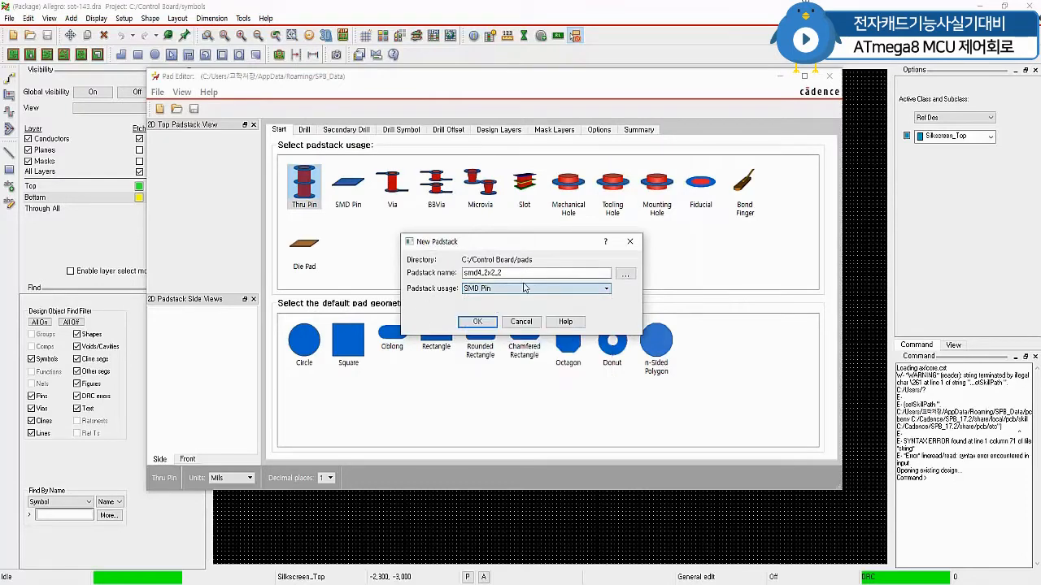
left_click(494, 323)
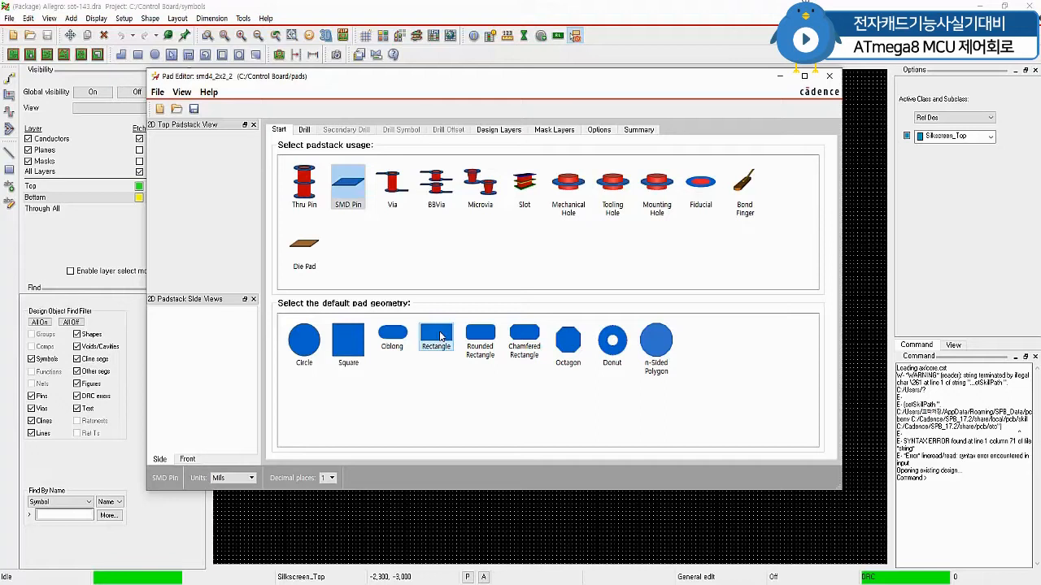
Step: Choose Rectangle as the default pad geometry and set the units to Millimeter with 3 decimal places
left_click(233, 478)
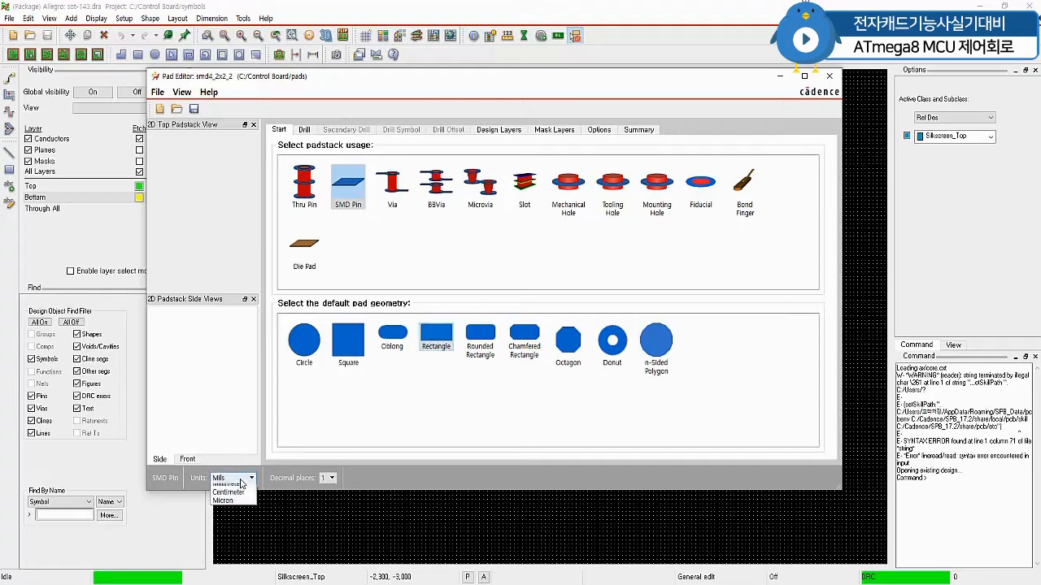
left_click(231, 505)
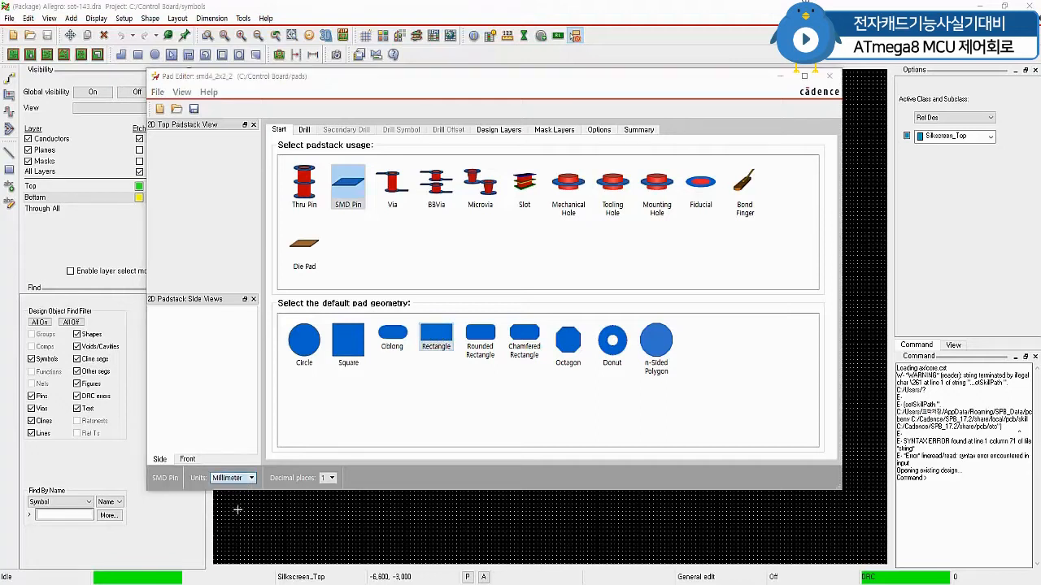
left_click(333, 478)
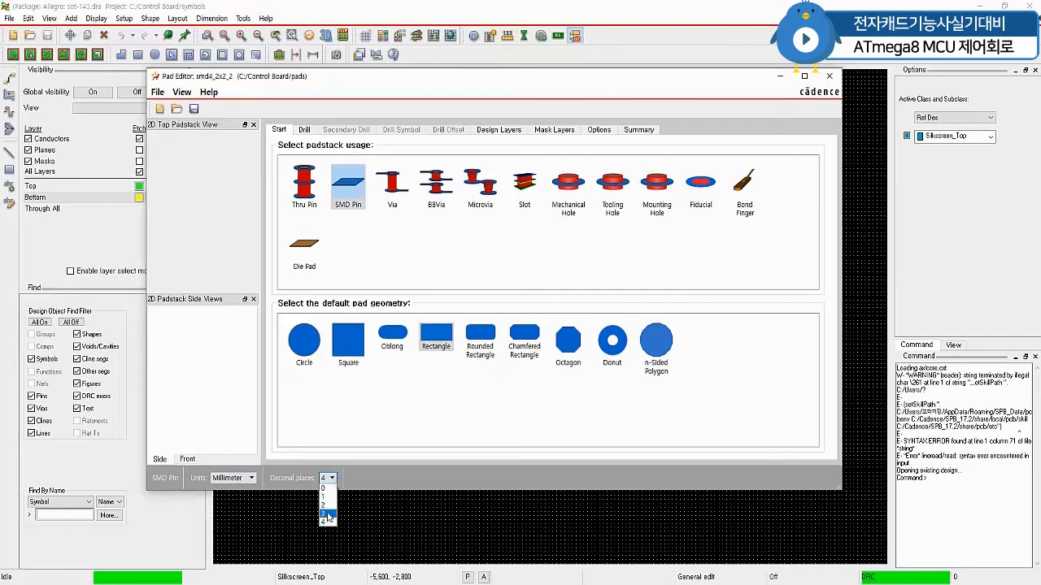
left_click(328, 514)
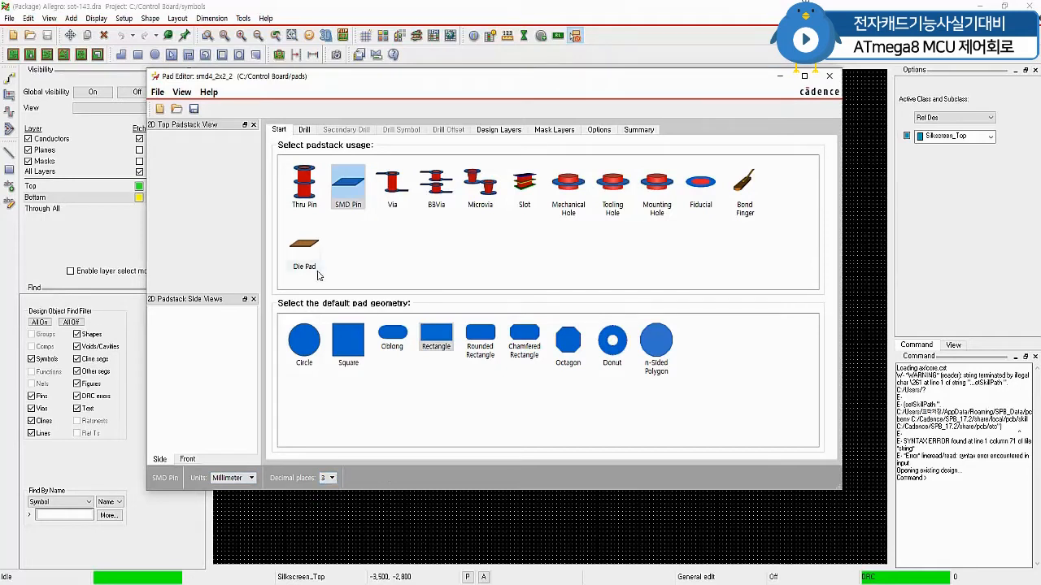
Step: Define the regular pad on BEGIN LAYER as a rectangle 4.2 mm wide and 2.2 mm high
left_click(498, 131)
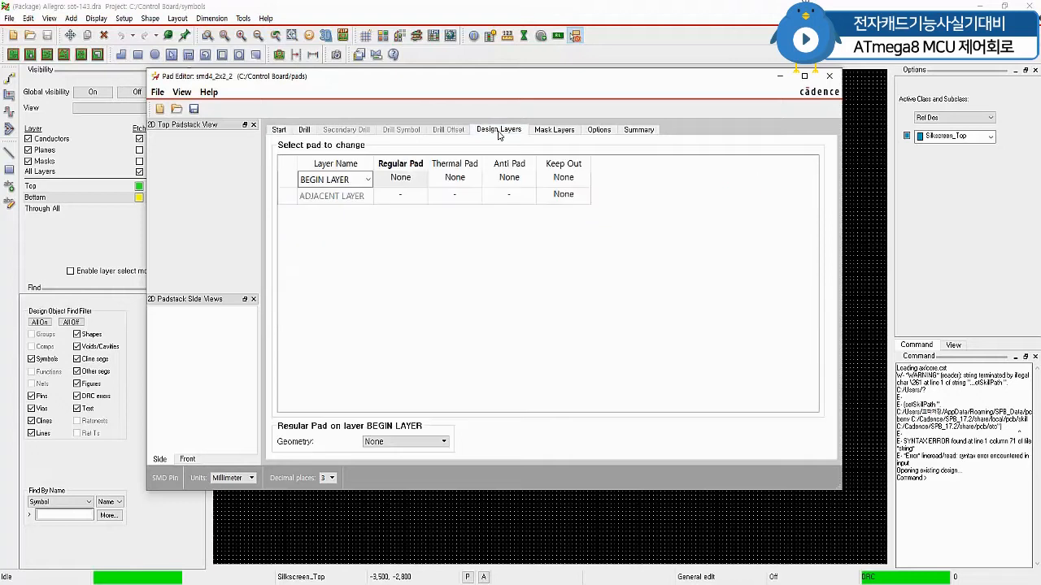
left_click(399, 178)
left_click(444, 441)
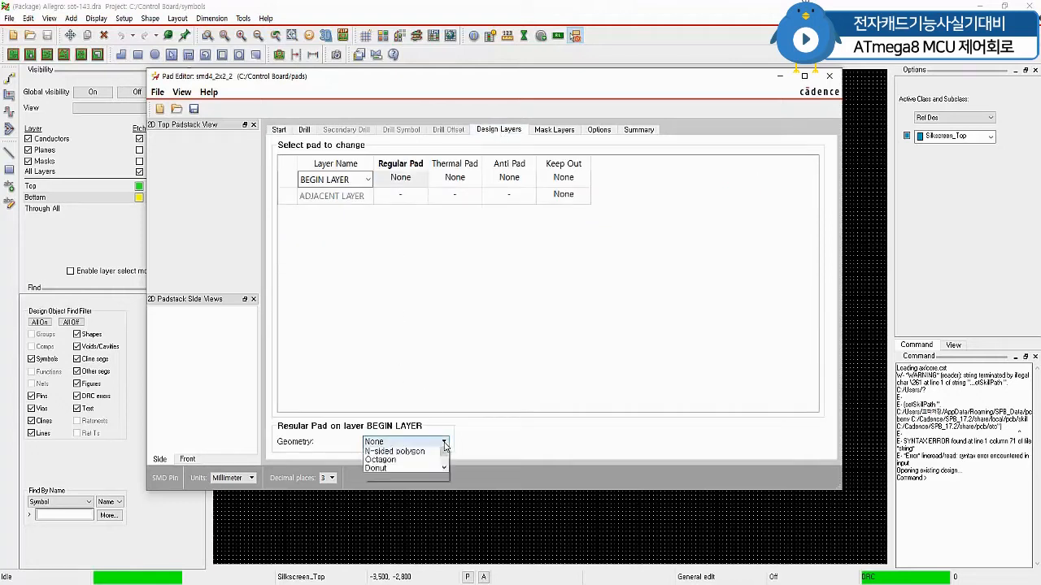
left_click(397, 485)
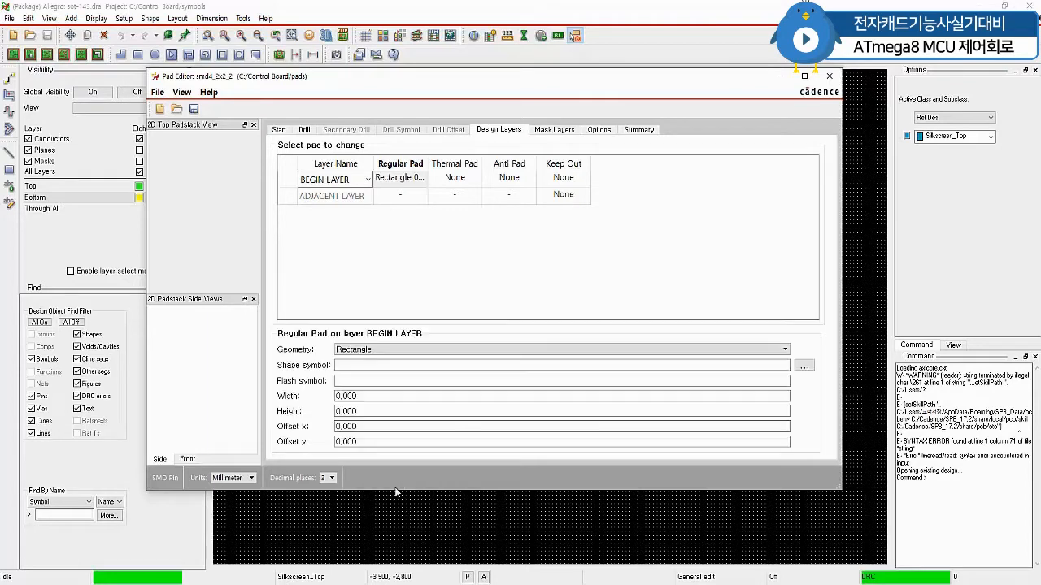
left_click_drag(368, 398, 328, 398)
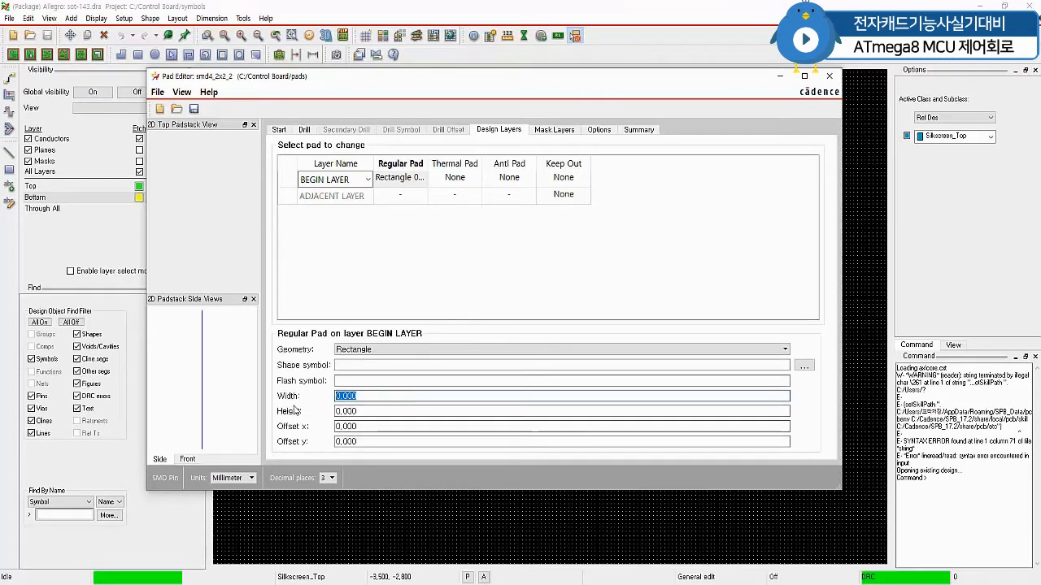
type("4.2")
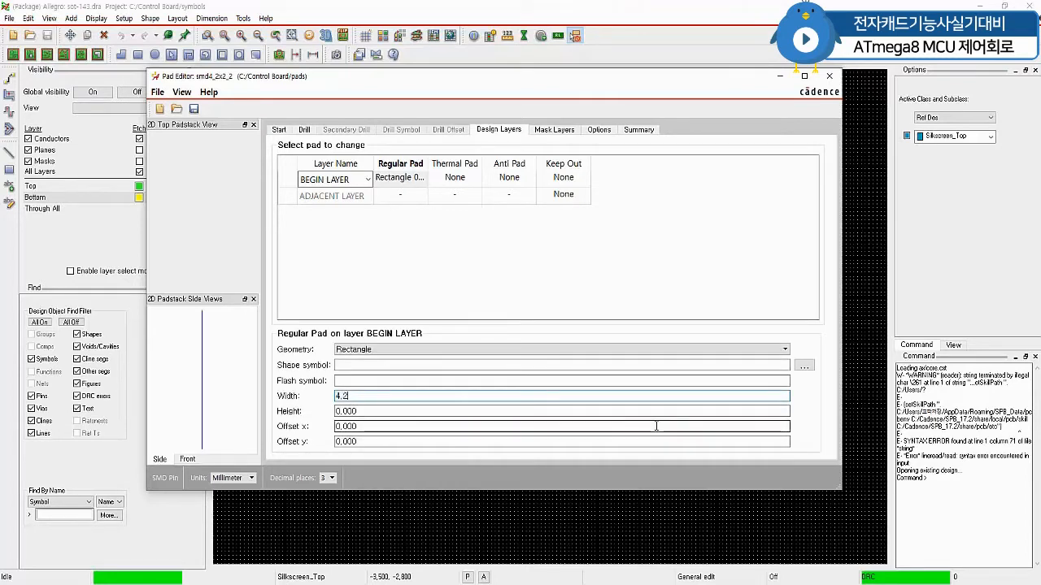
key("Tab")
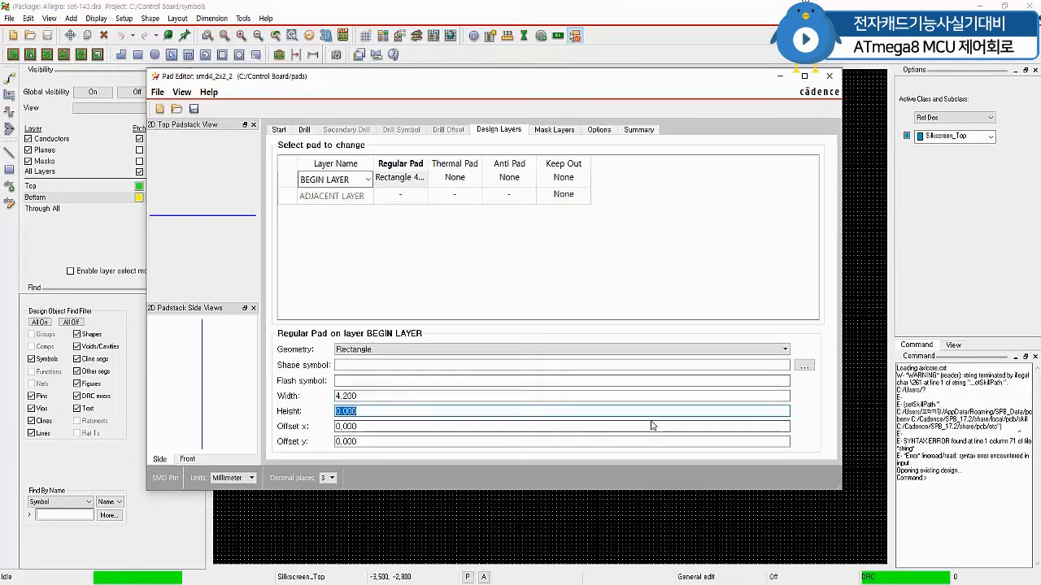
type("2.2")
key("Tab")
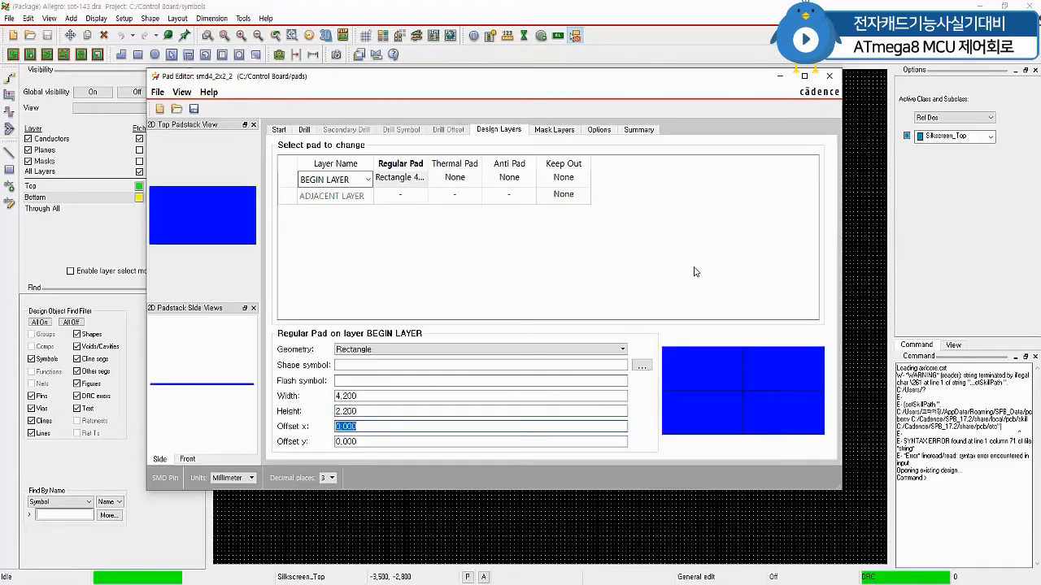
Step: Define the SOLDERMASK_TOP pad as a rectangle 4.3 mm wide and 2.3 mm high
left_click(567, 133)
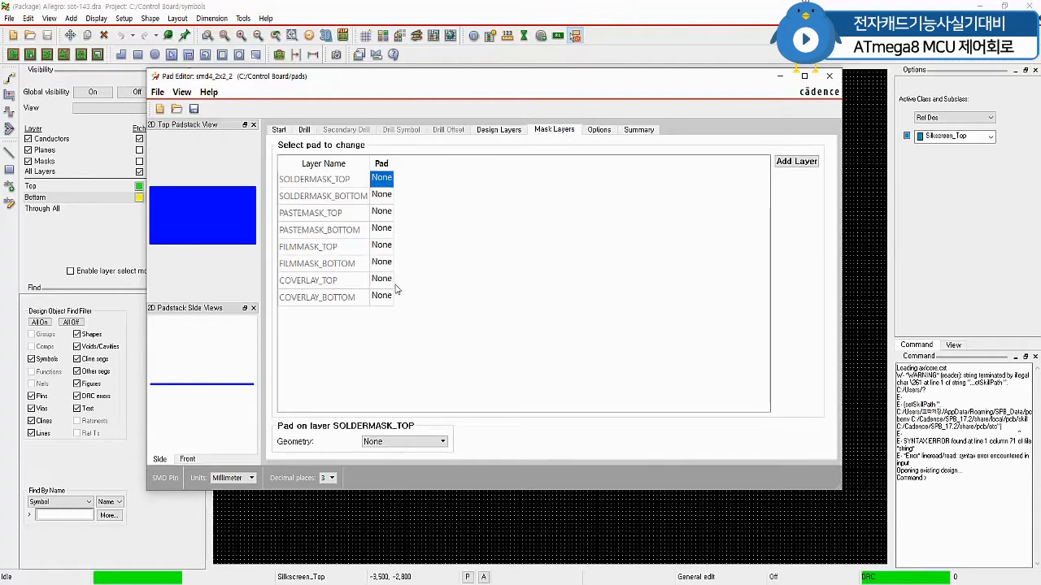
left_click(439, 444)
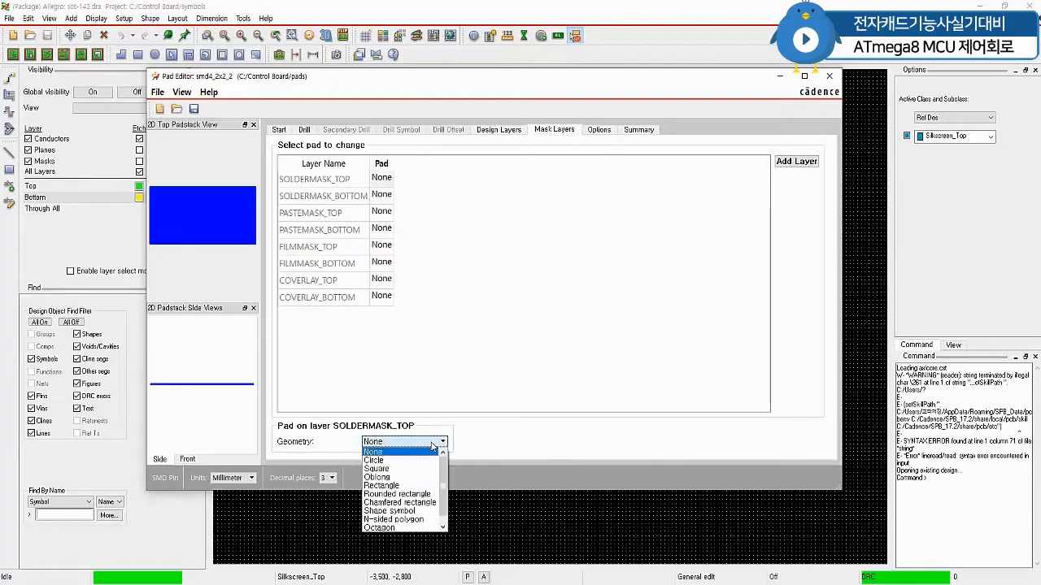
left_click(422, 486)
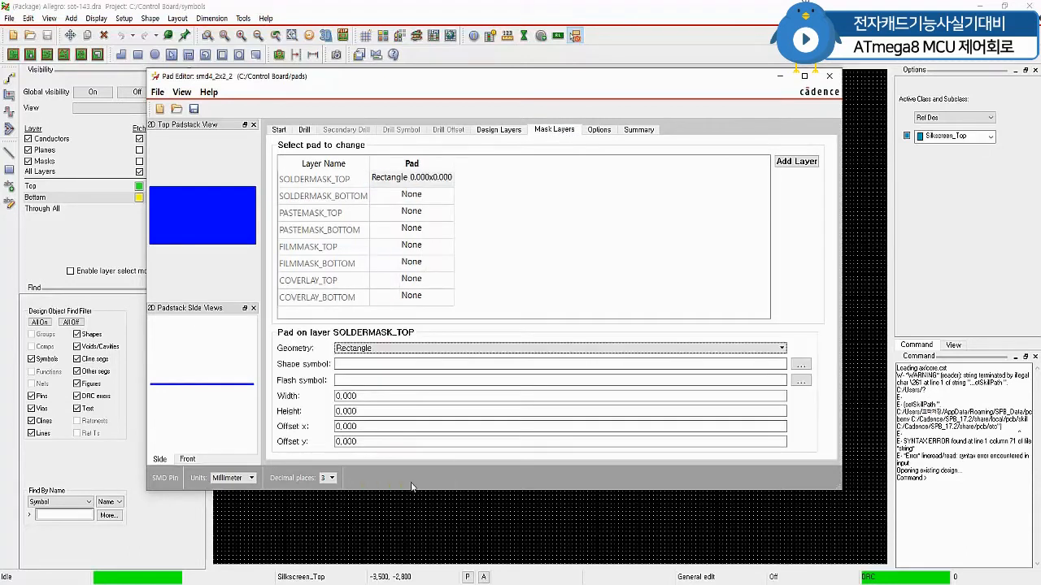
left_click(383, 398)
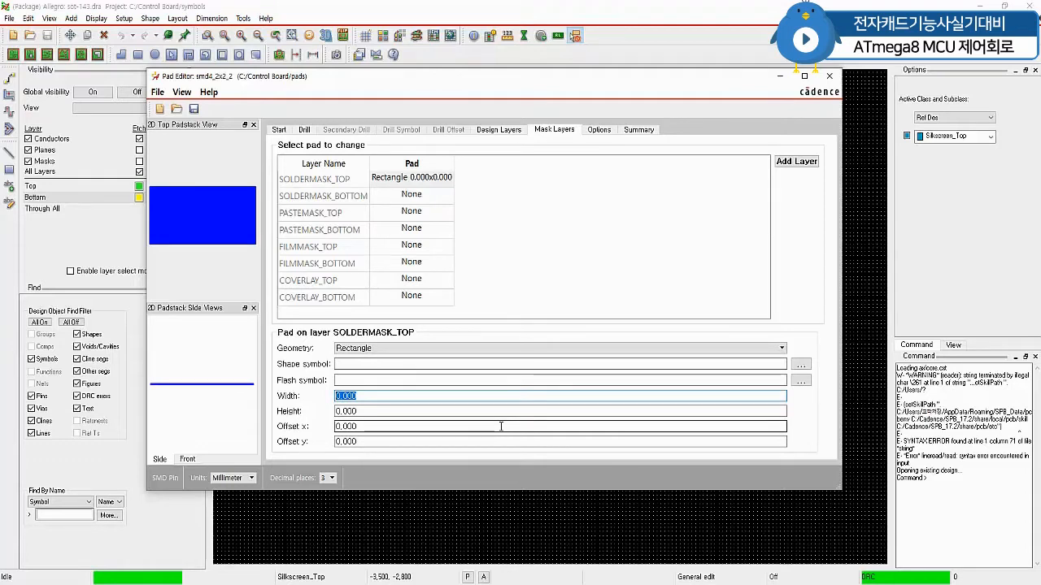
type("4.3")
key("Tab")
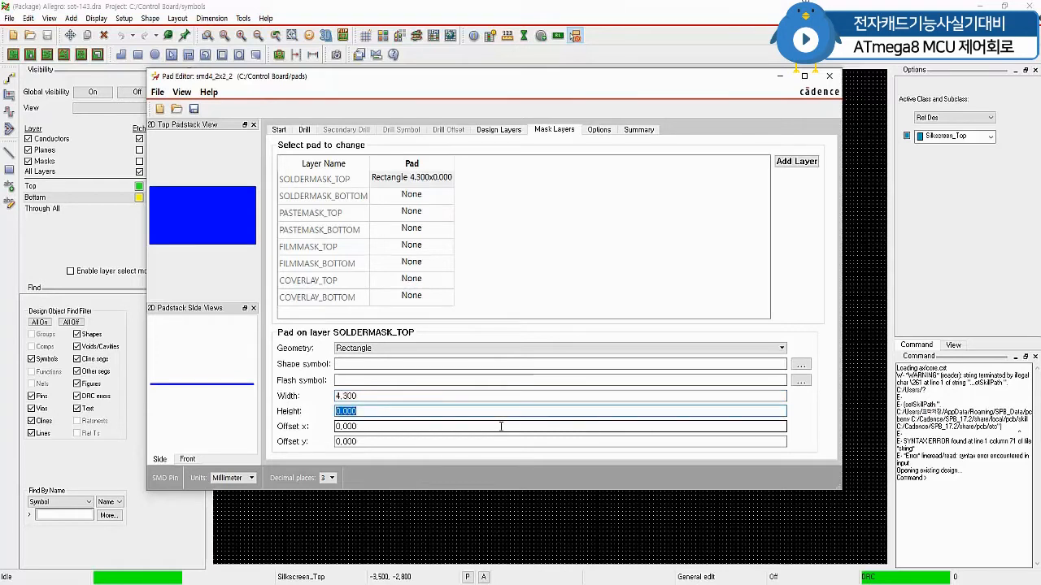
type("2.3")
key("Tab")
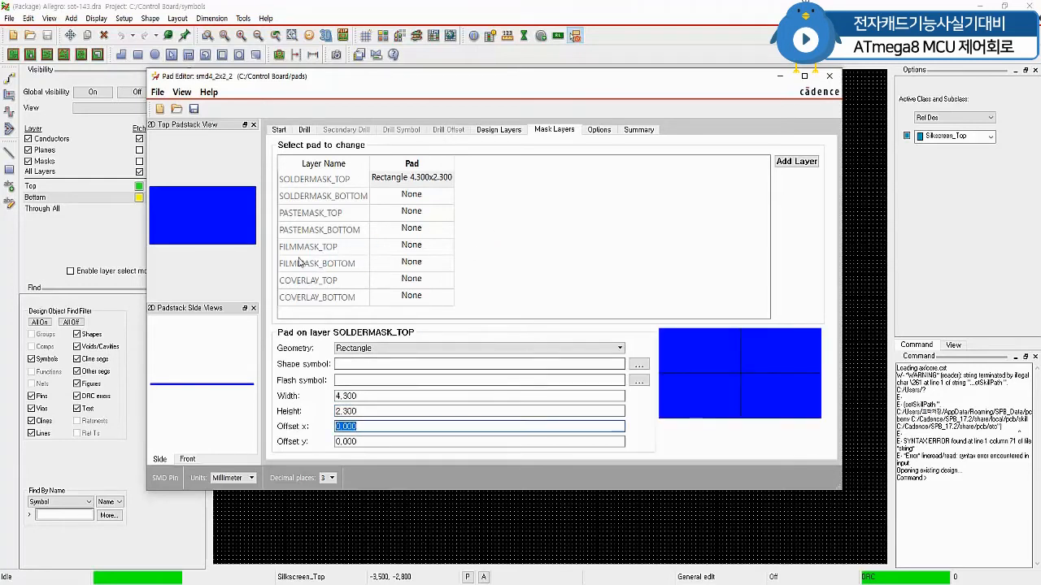
Step: Define the PASTEMASK_TOP pad as a rectangle 4.2 mm wide and 2.2 mm high
left_click(405, 213)
left_click(442, 442)
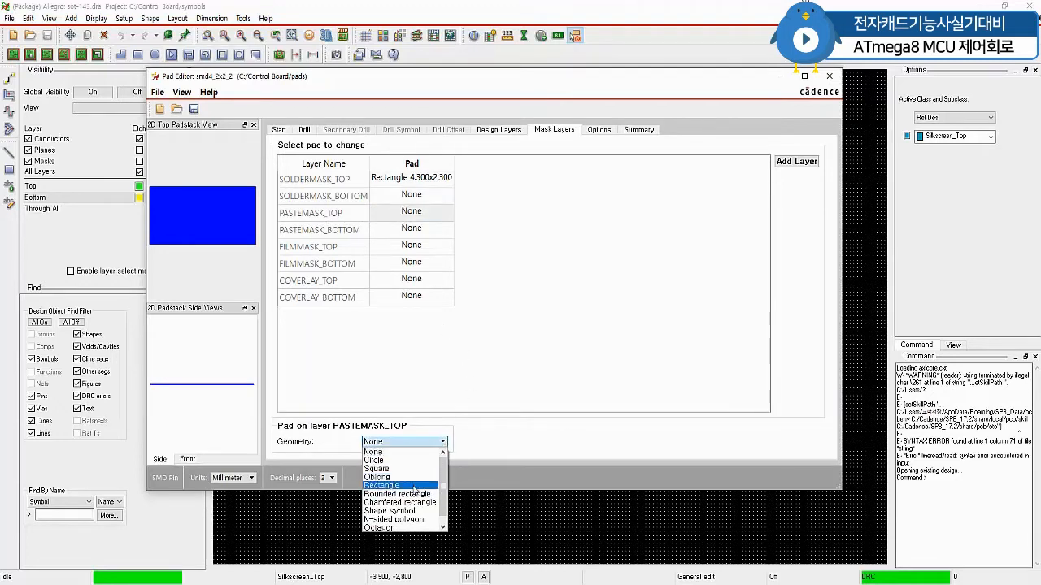
left_click(382, 485)
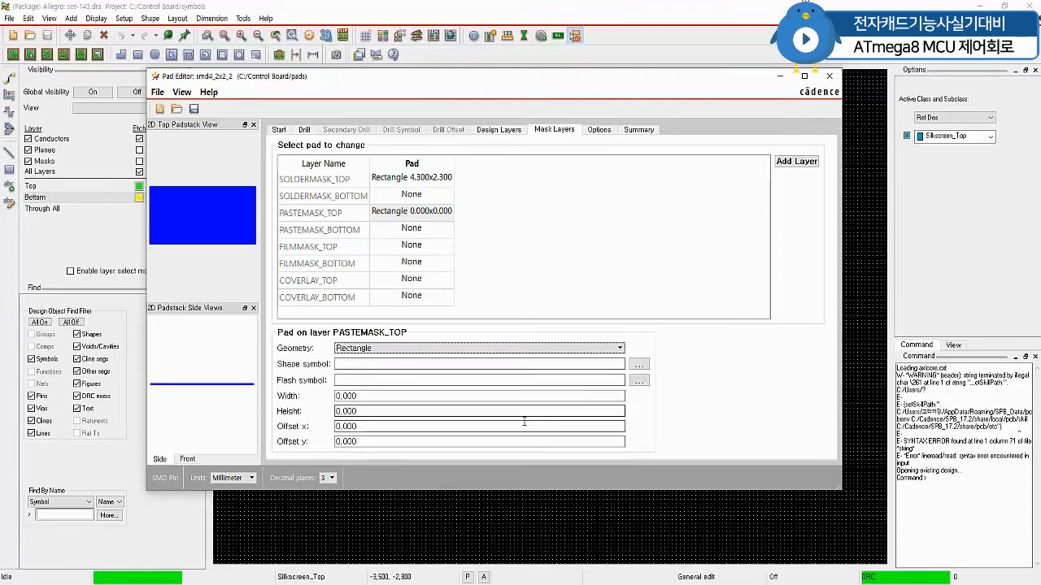
left_click_drag(379, 399, 307, 409)
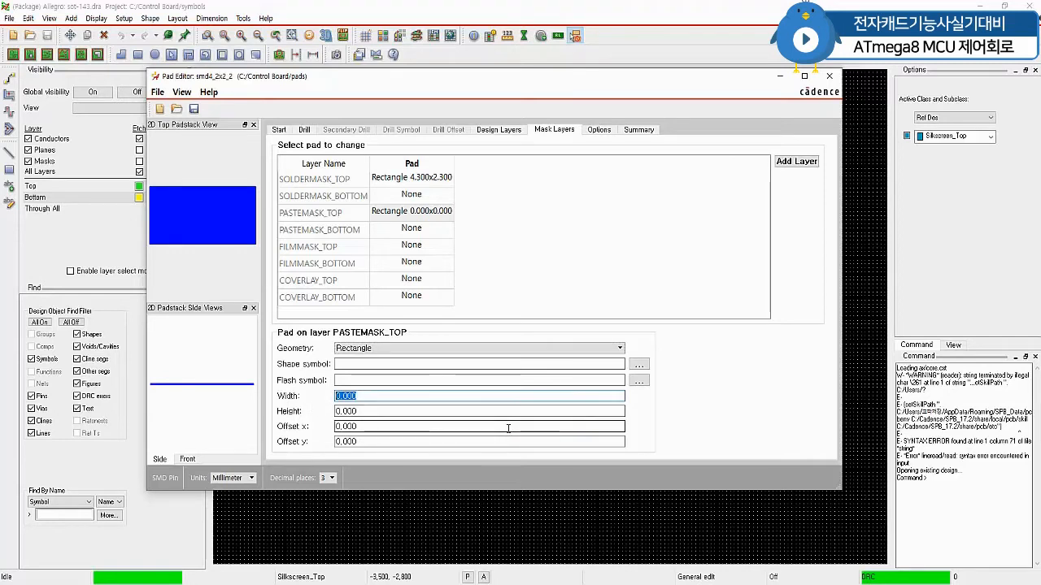
type("4.2")
key("Tab")
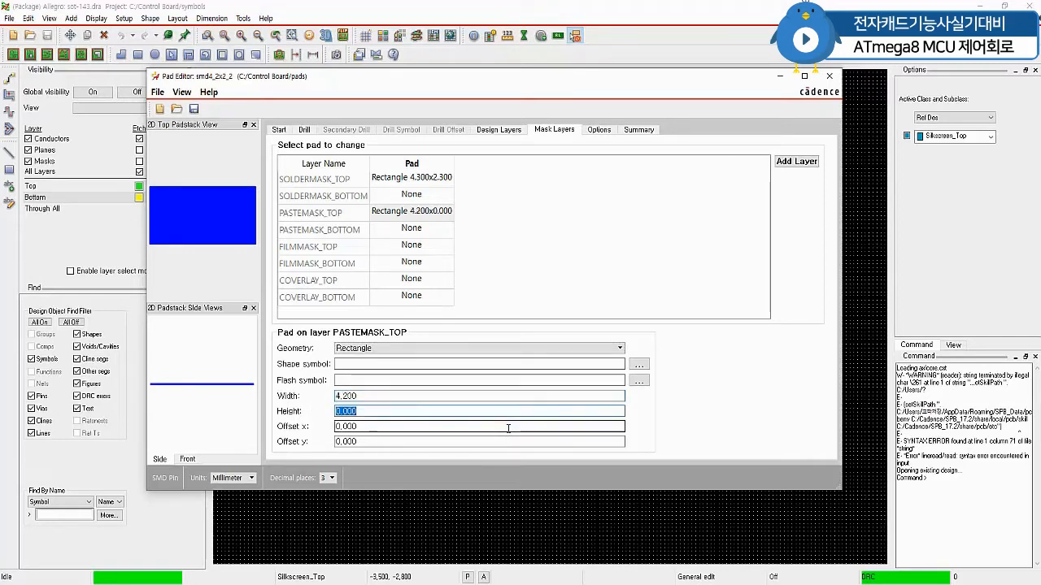
type("2.2")
key("Tab")
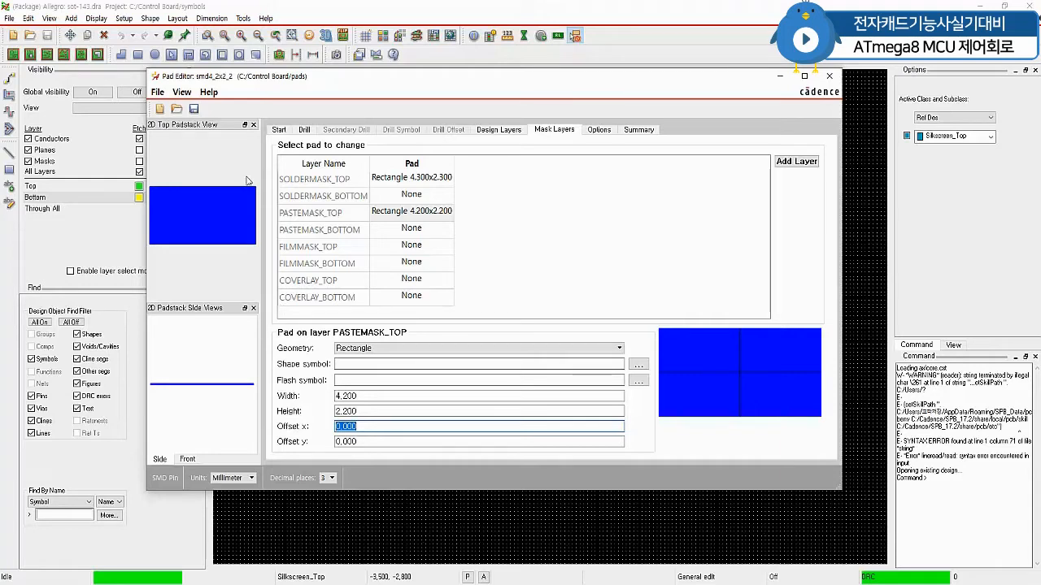
Step: Save the smd4_2x2_2 padstack and close the Pad Editor
left_click(158, 92)
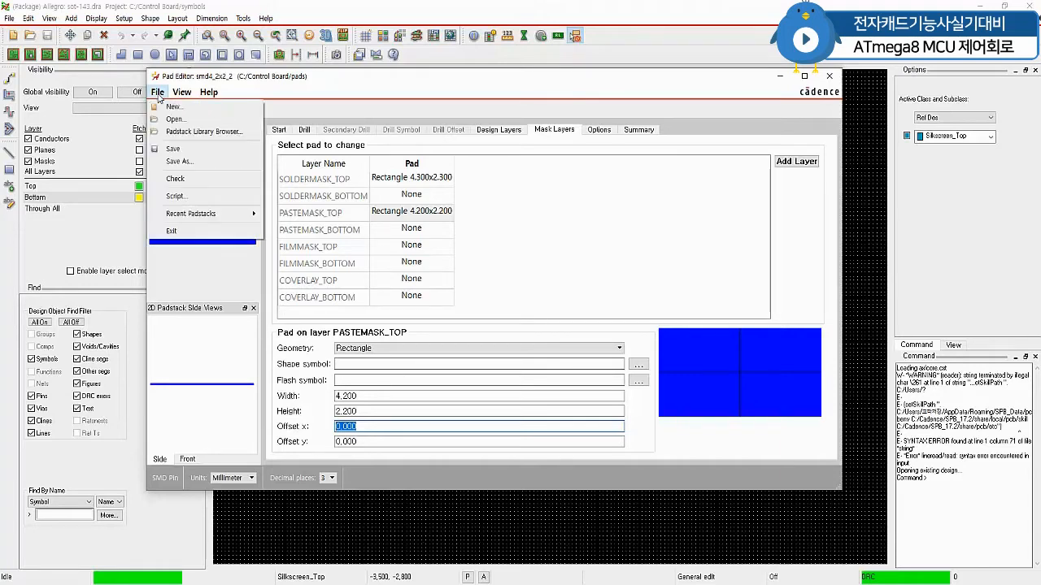
left_click(173, 148)
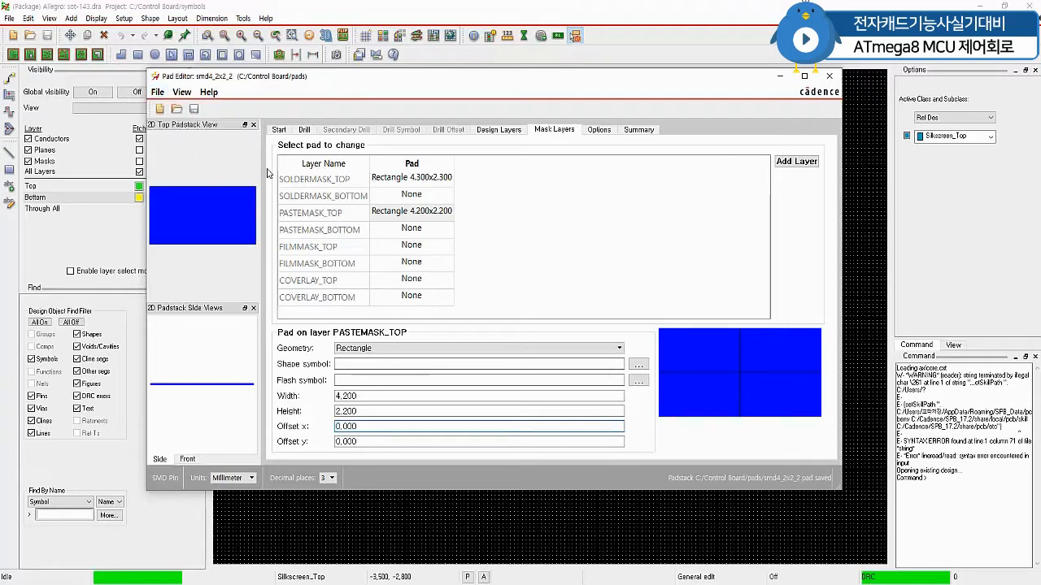
left_click(829, 76)
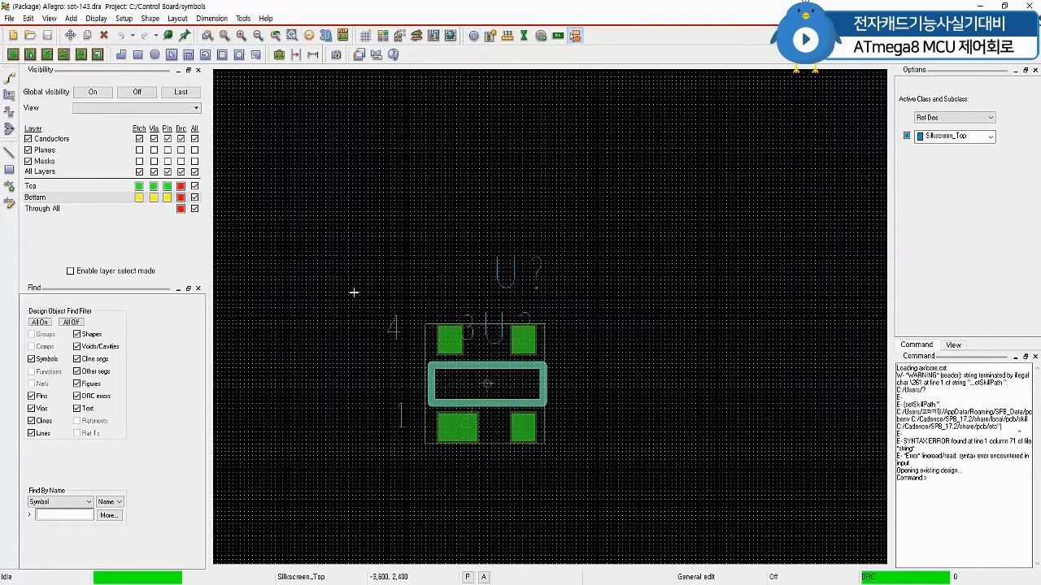
Step: Create a new package symbol drawing named ecap-smd-h10
left_click(10, 19)
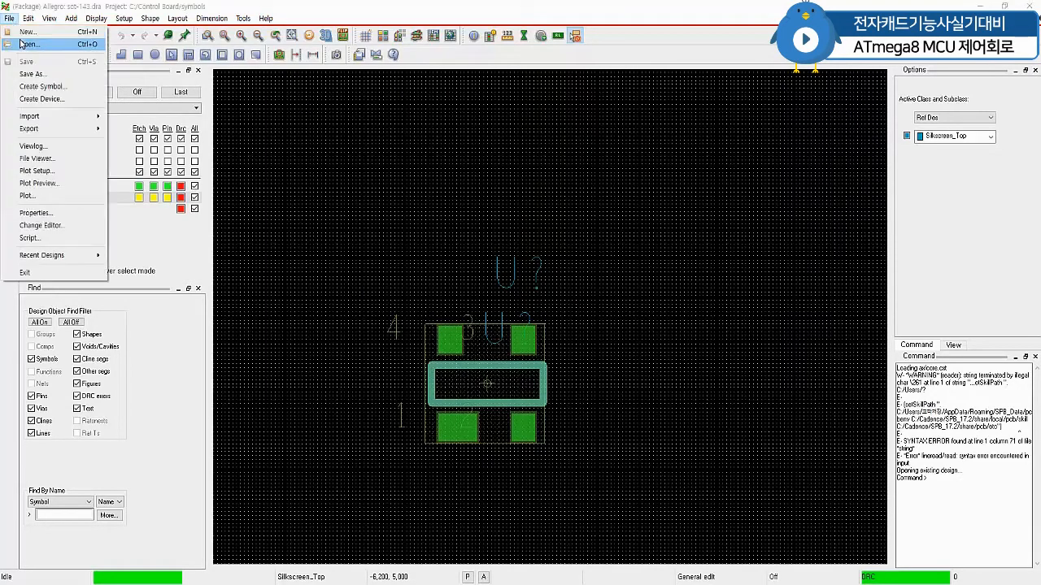
left_click(32, 42)
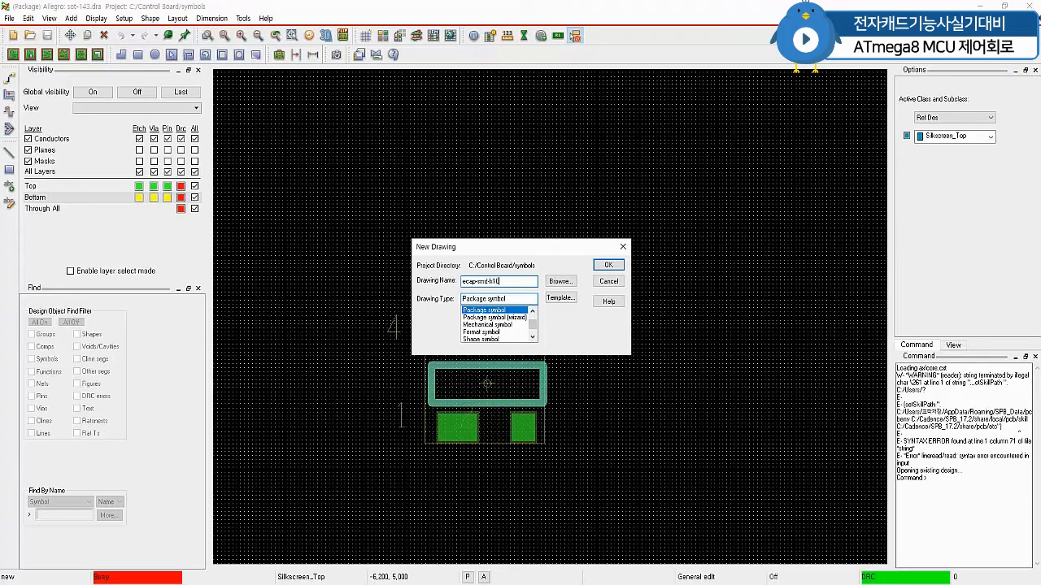
left_click(608, 266)
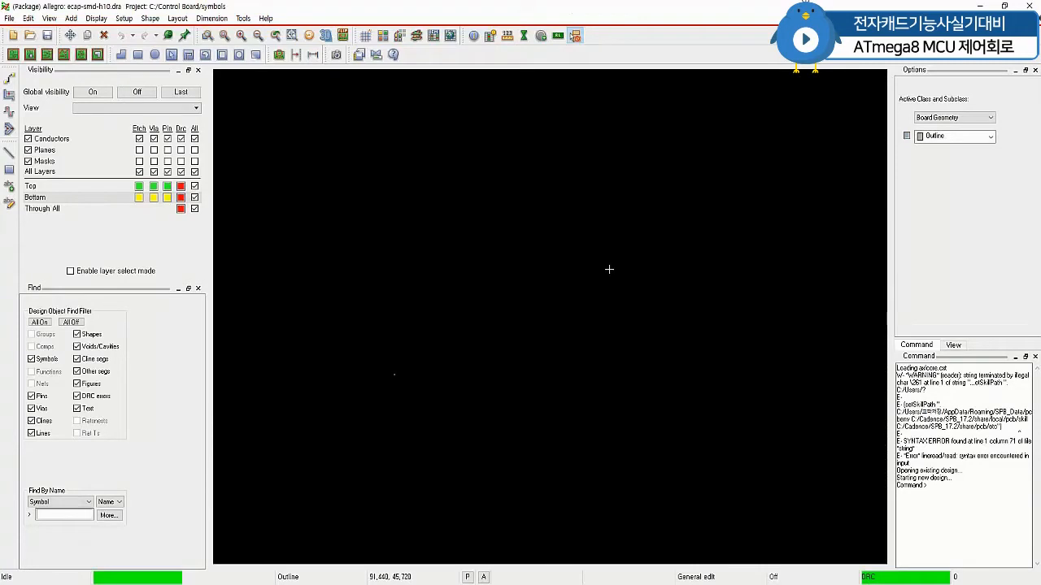
Step: Set the design parameters to millimetres, A4 size and accuracy 3, with the extents starting at Left X -80 and Lower Y -80
left_click(123, 18)
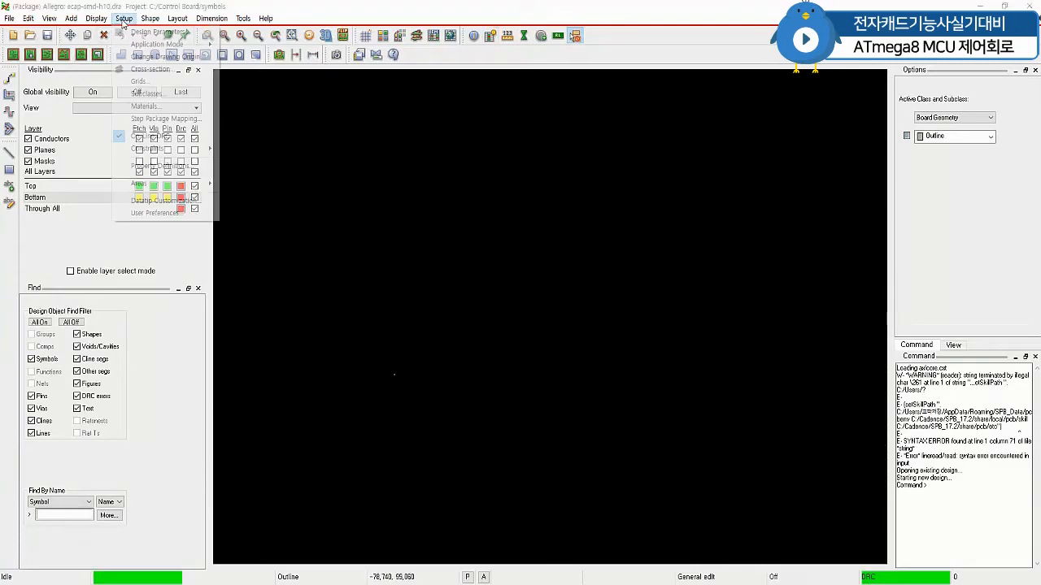
left_click(138, 35)
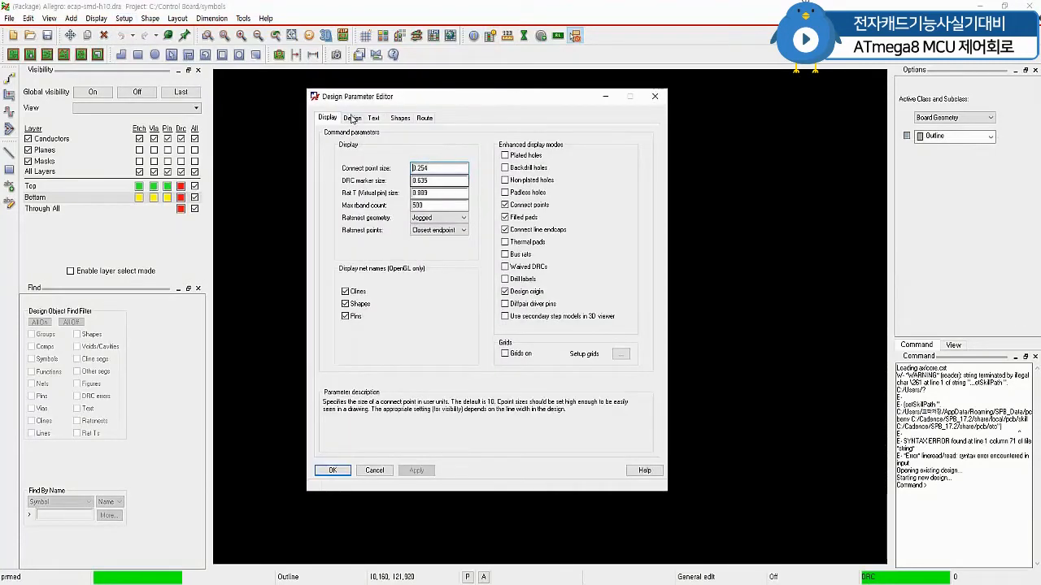
left_click(352, 118)
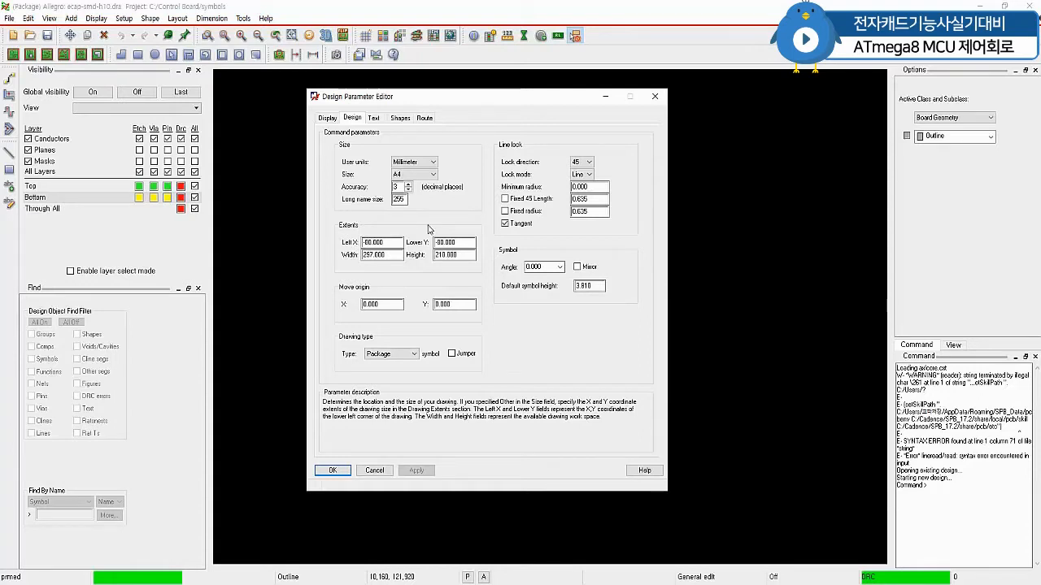
left_click_drag(389, 244, 359, 245)
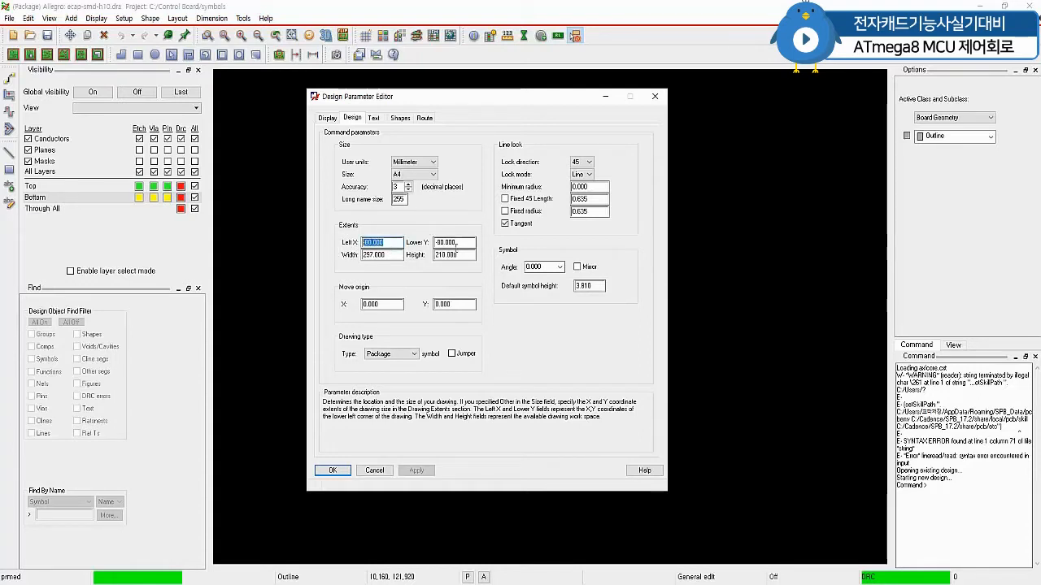
left_click_drag(459, 244, 429, 253)
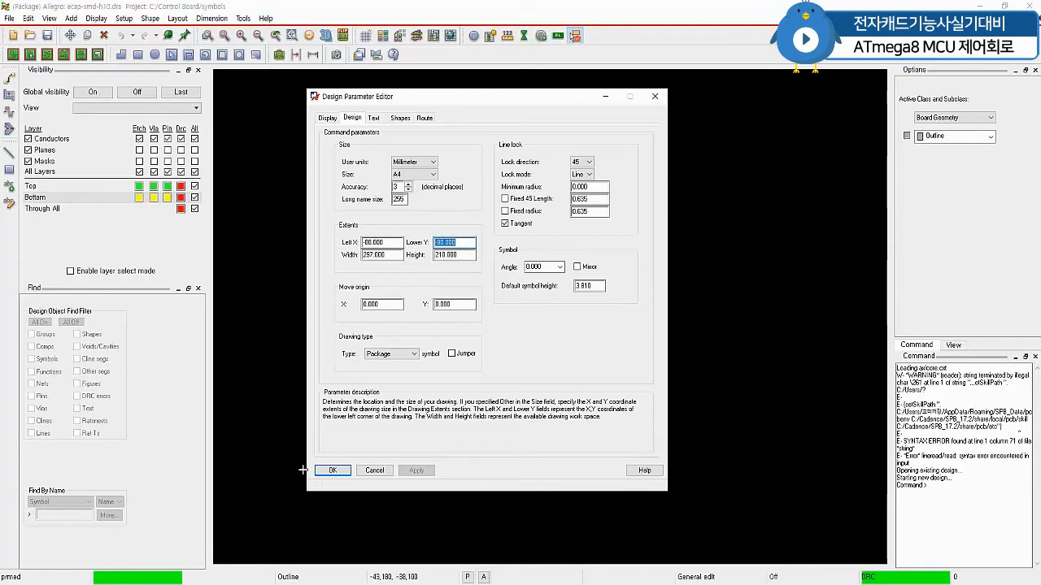
left_click(342, 471)
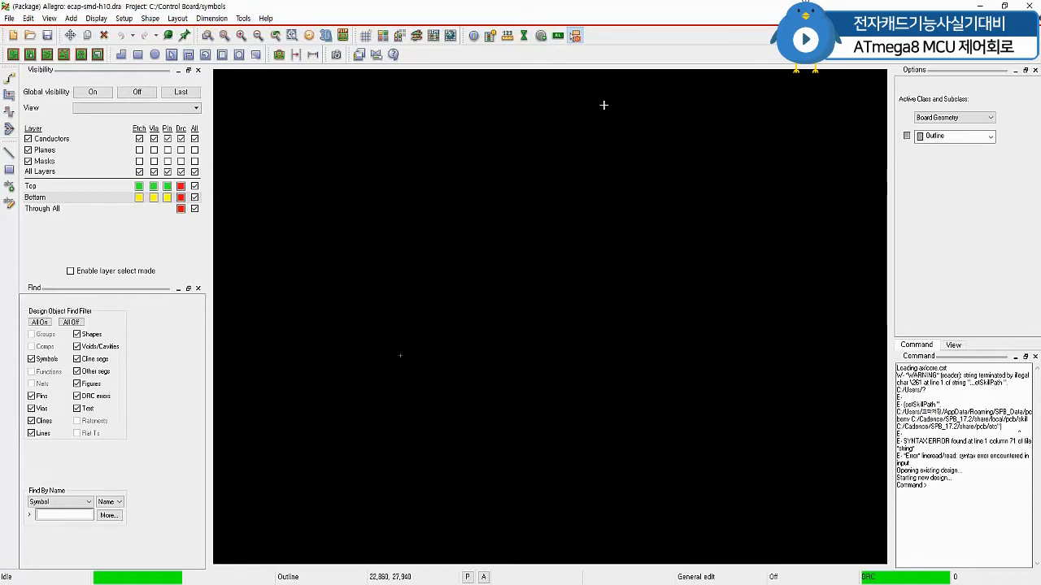
Step: Start adding connect pins that use the Smd4_2X2_2 padstack
left_click(541, 37)
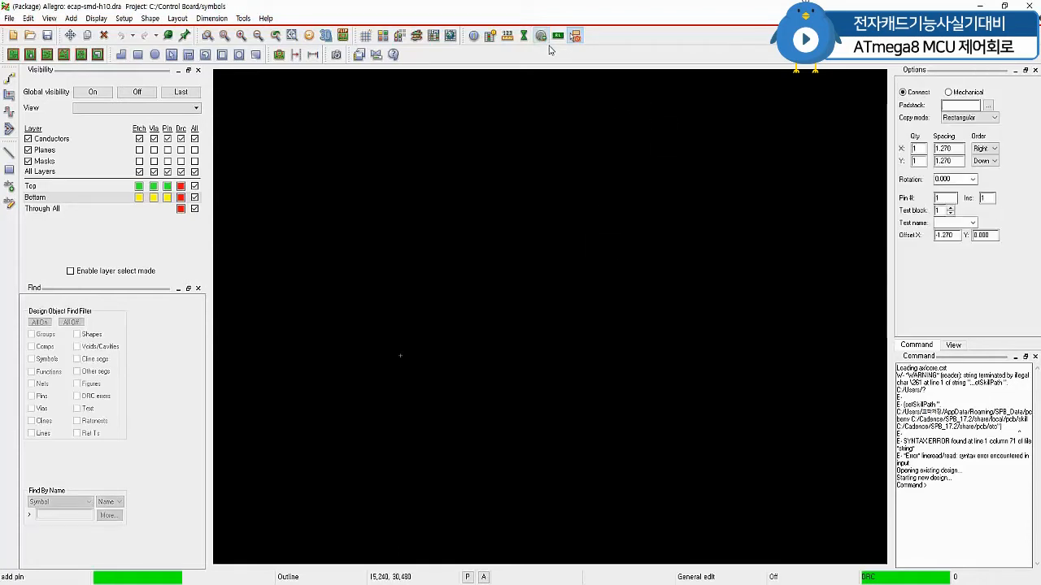
left_click(988, 105)
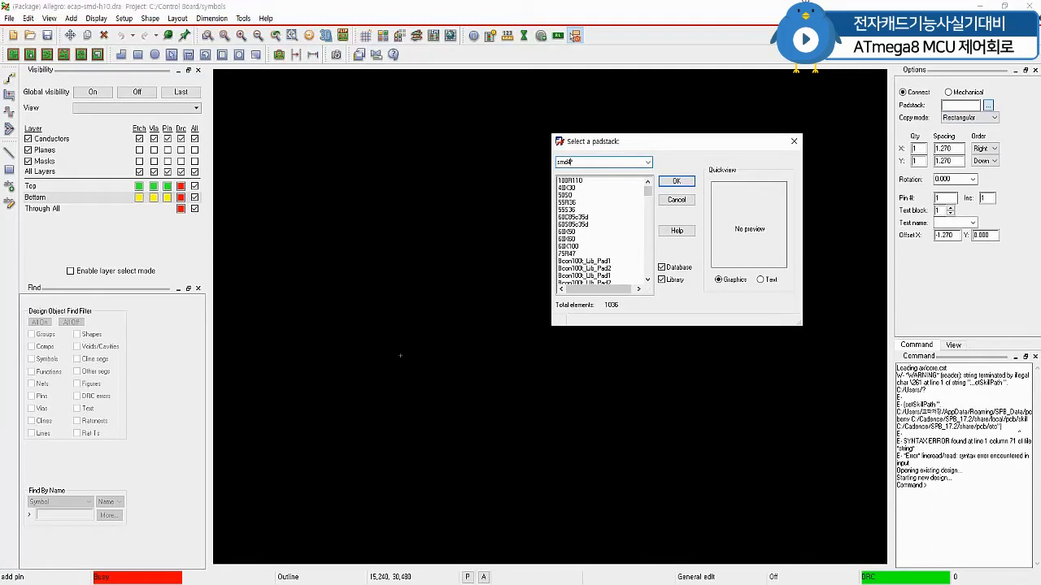
key("Return")
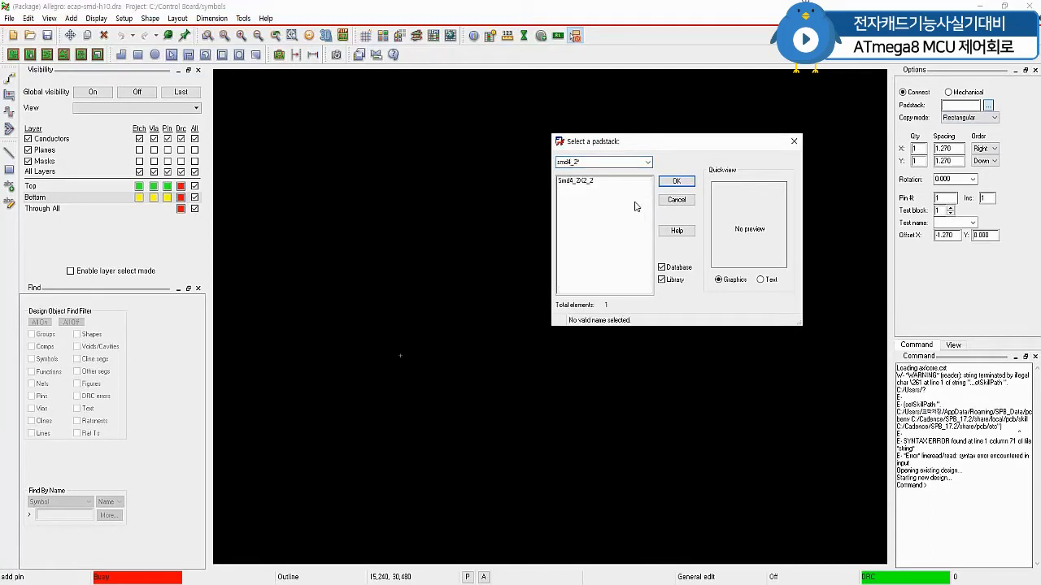
double_click(587, 180)
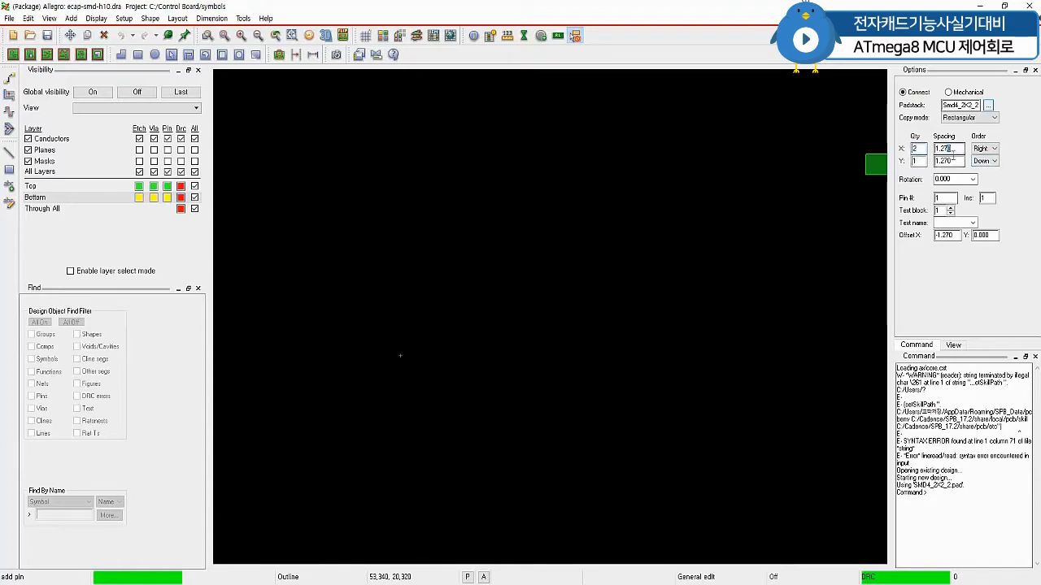
Step: Configure the pin array with X quantity 2, X spacing 7.3 mm and order Left, numbering from pin 1 in increments of 1
key("Tab")
type("7.3")
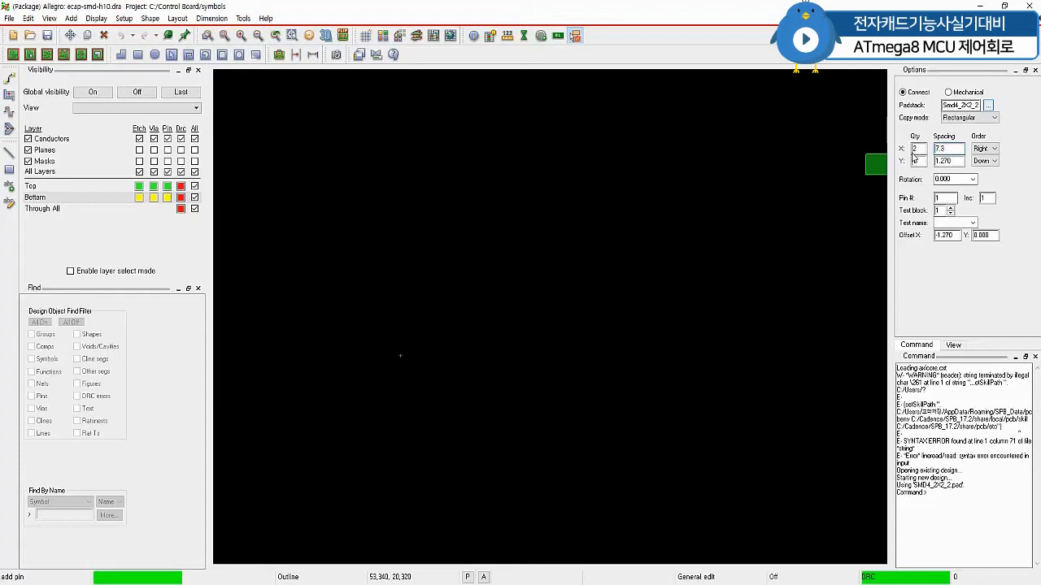
key("Return")
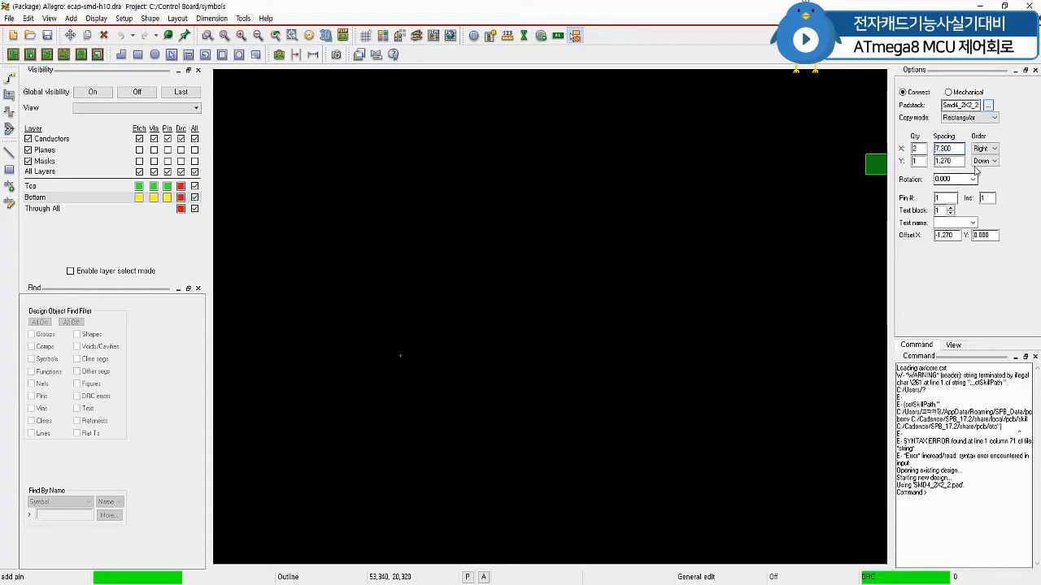
left_click(985, 149)
left_click(983, 165)
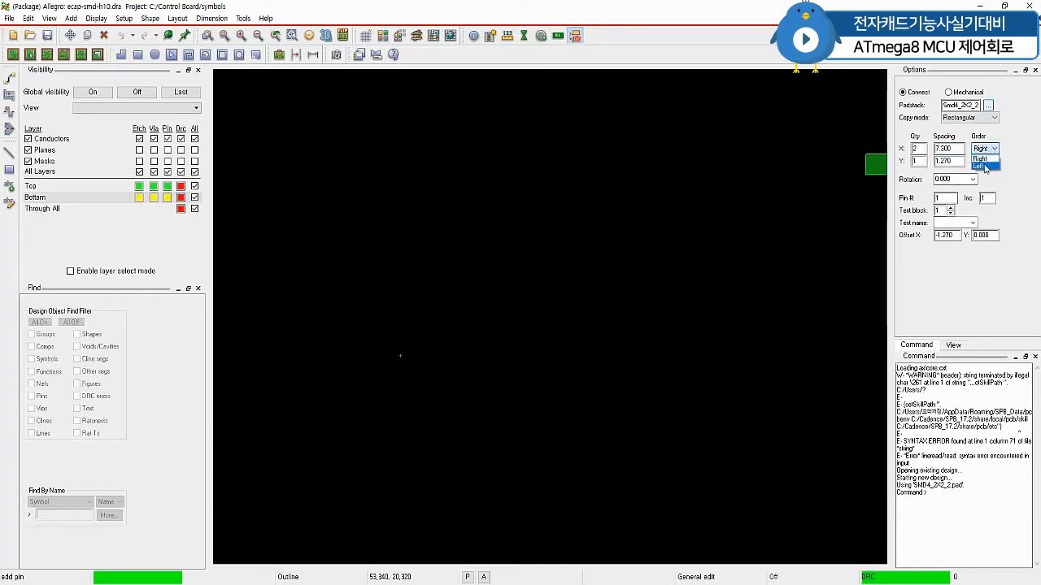
left_click(948, 198)
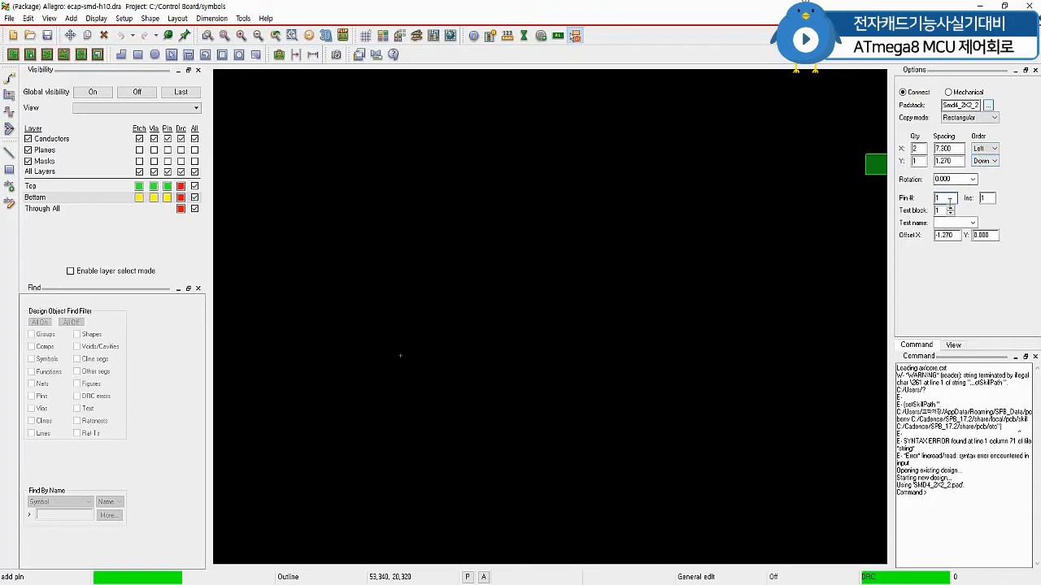
left_click_drag(949, 200, 926, 205)
left_click_drag(992, 200, 983, 207)
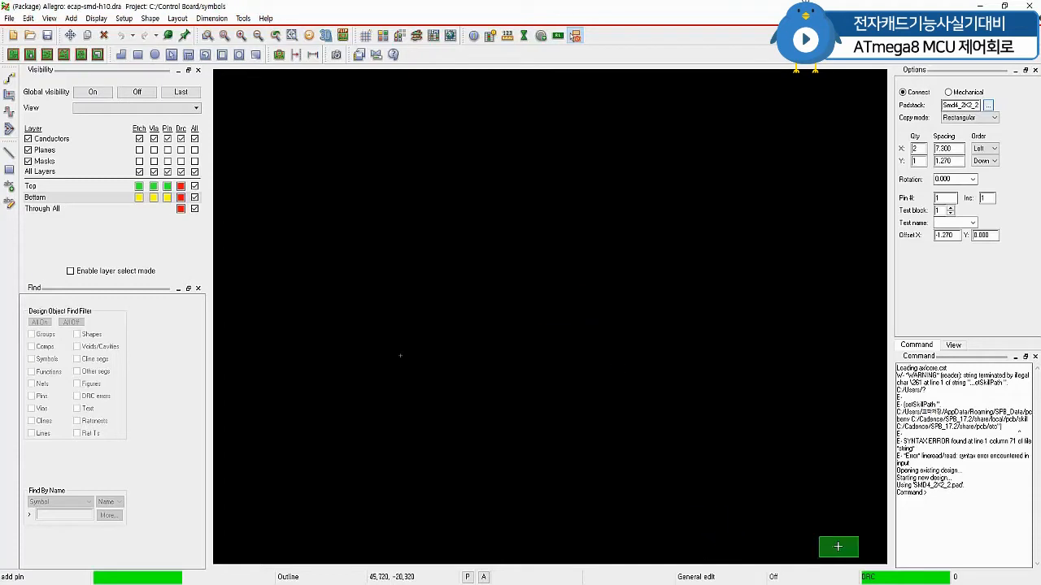
Step: Place the two-pin row with its first pin at coordinates 3.65, 0 and finish adding pins
type("x")
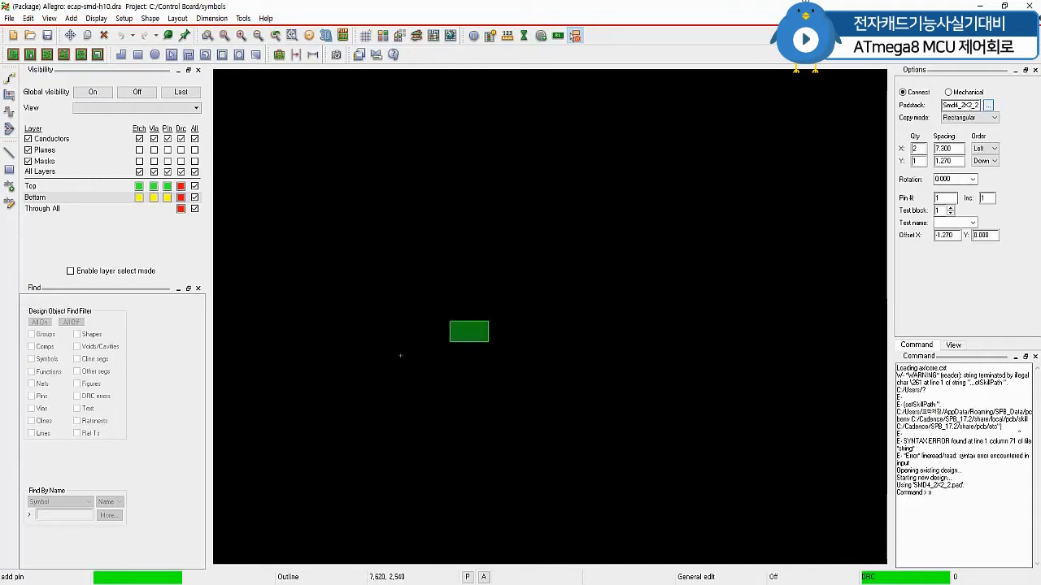
type(" 3.65 0")
key("Return")
right_click(528, 229)
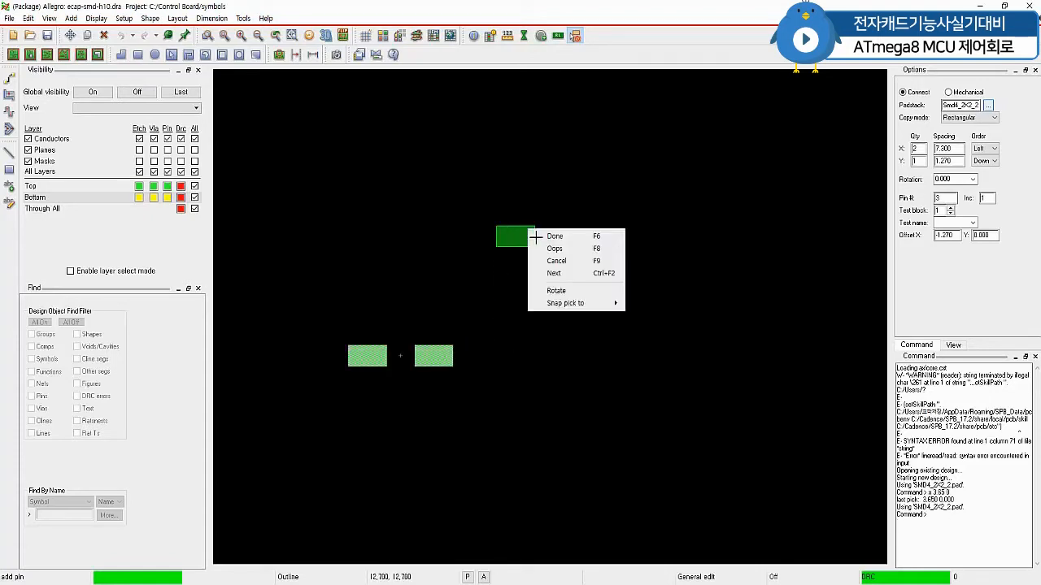
left_click(546, 236)
Step: Turn the grid on and set the non-etch grid spacing to 4.15 mm in both X and Y
scroll(307, 378, "up", 2)
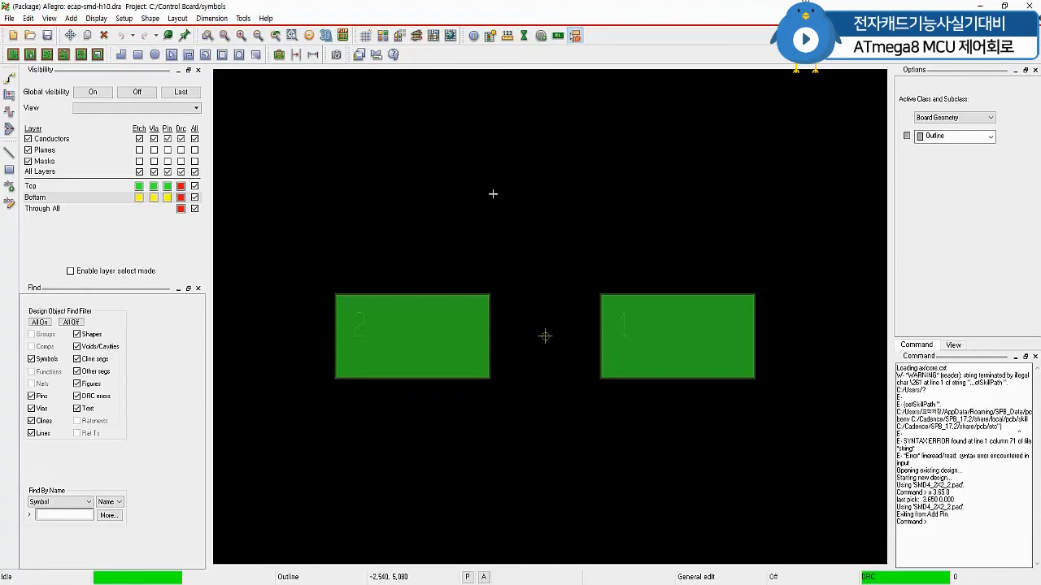
right_click(518, 147)
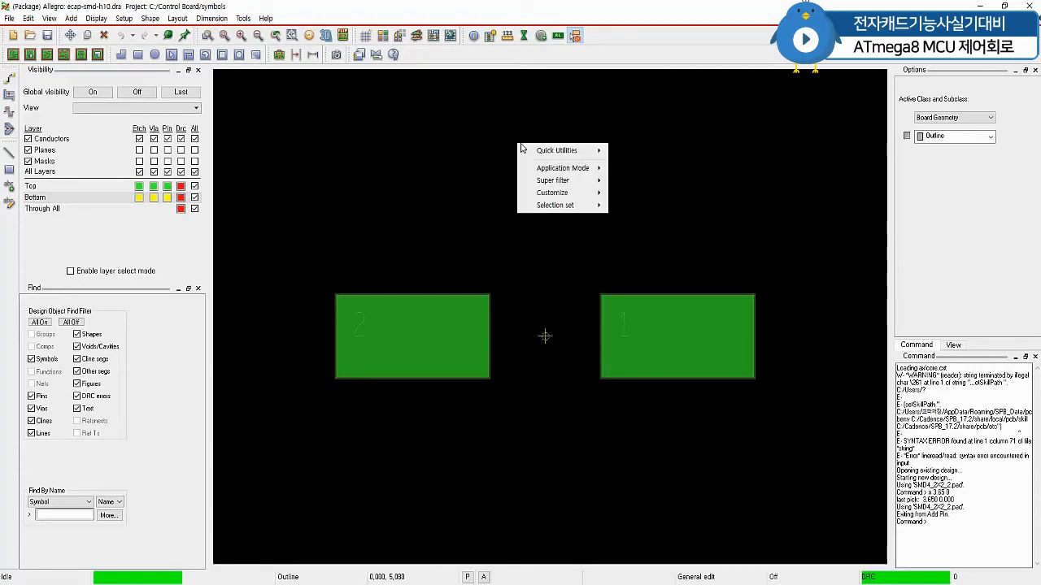
mouse_move(552, 150)
left_click(646, 177)
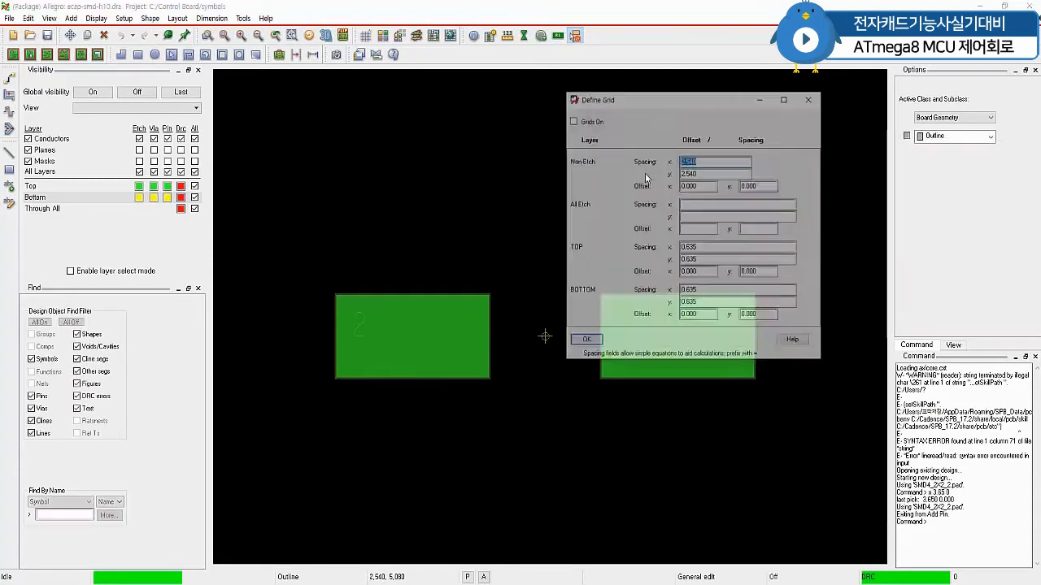
left_click(573, 122)
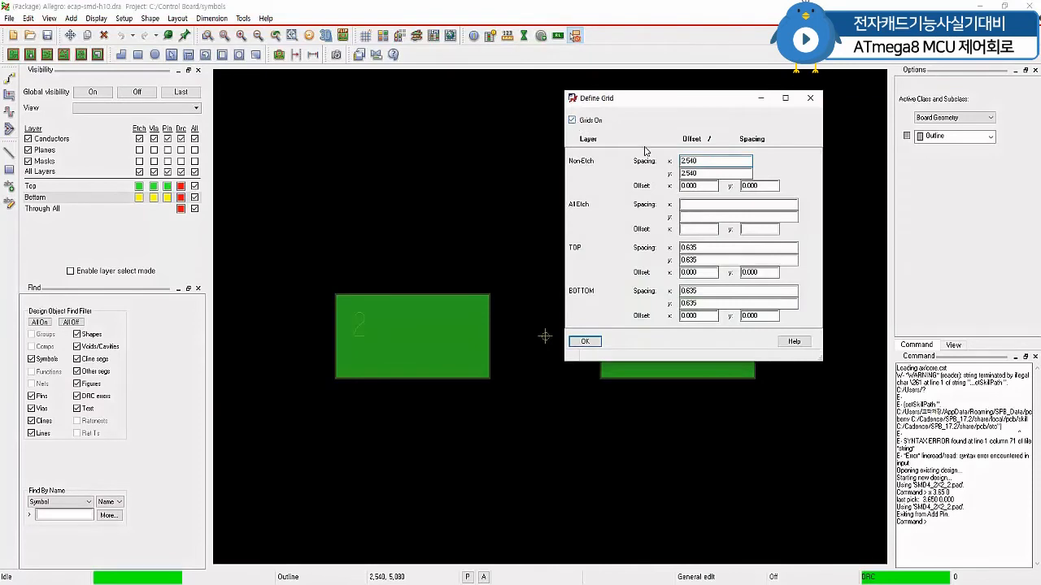
left_click_drag(712, 165, 687, 174)
type("4.15")
key("Tab")
type("4.")
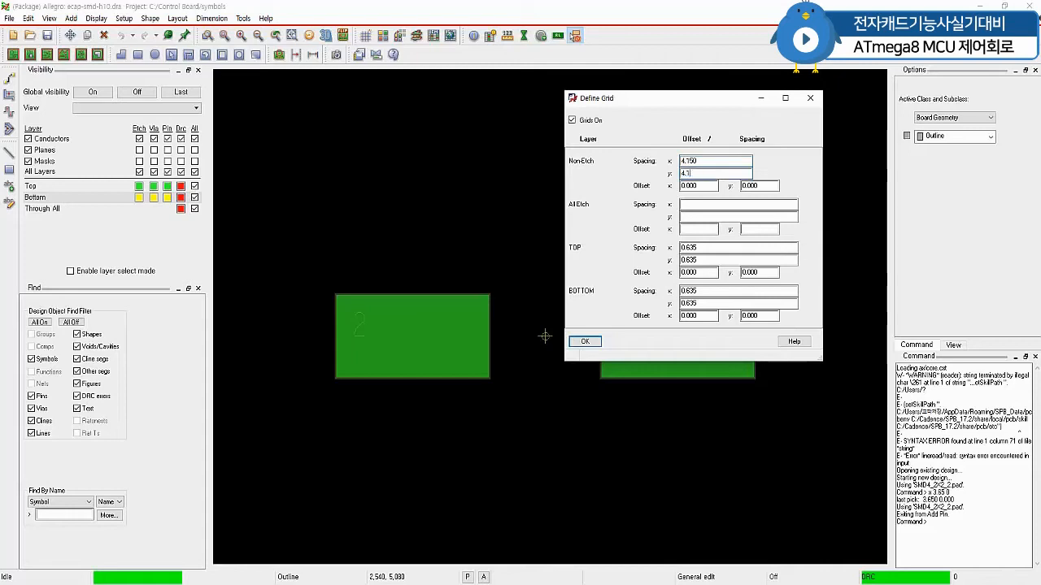
type("150")
left_click(585, 341)
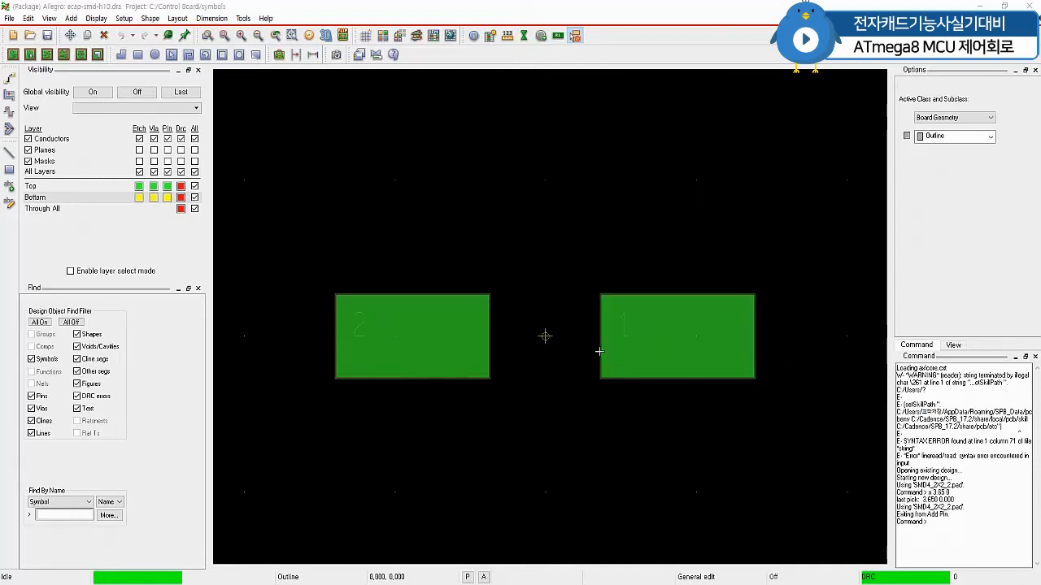
Step: Set up the Add Line command for Package Geometry, Silkscreen_Top, with a 90-degree line lock and 0.2 mm line width
scroll(678, 447, "down", 1)
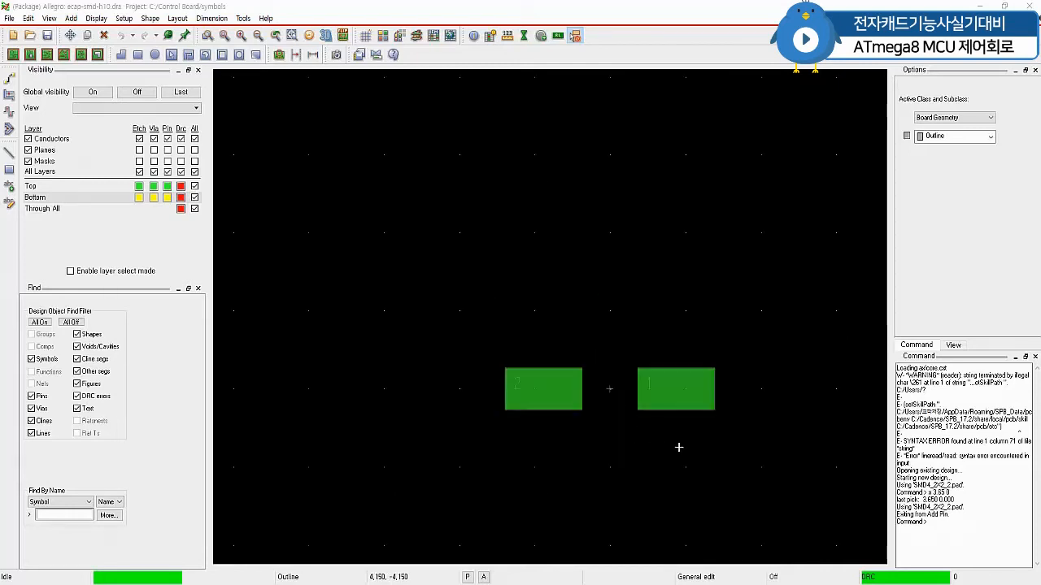
scroll(746, 498, "up", 1)
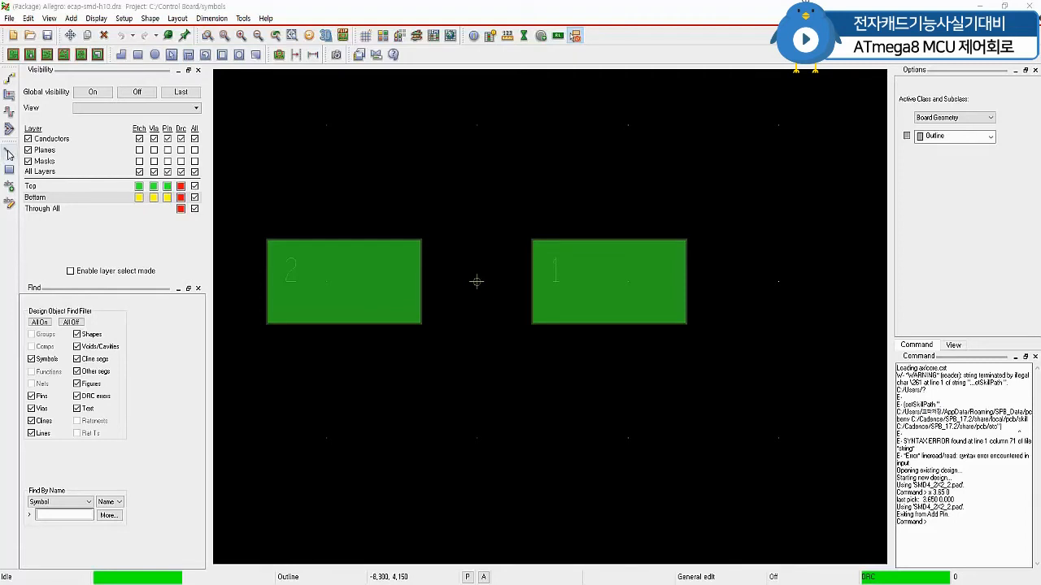
left_click(11, 155)
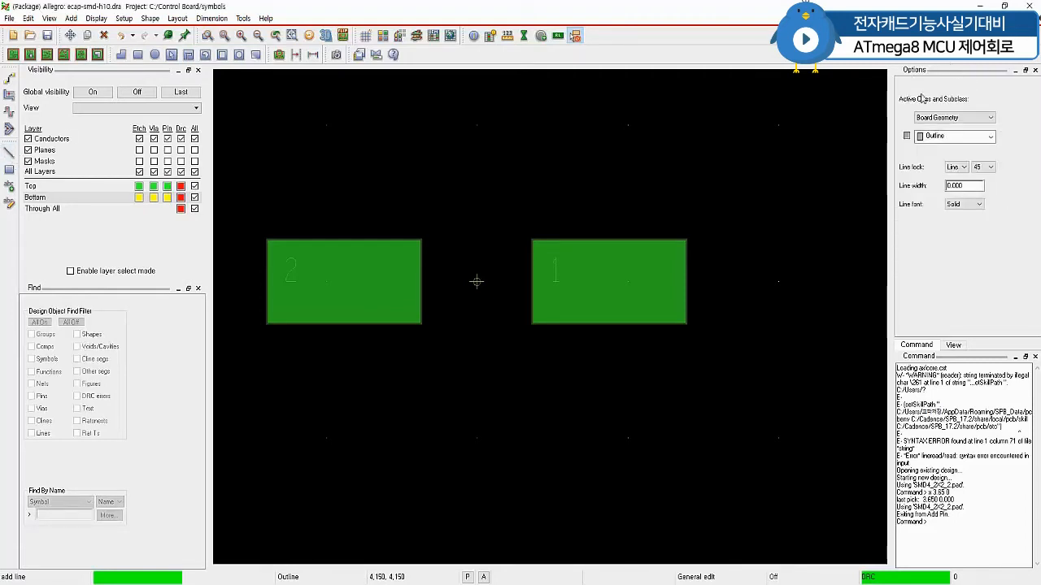
left_click(989, 118)
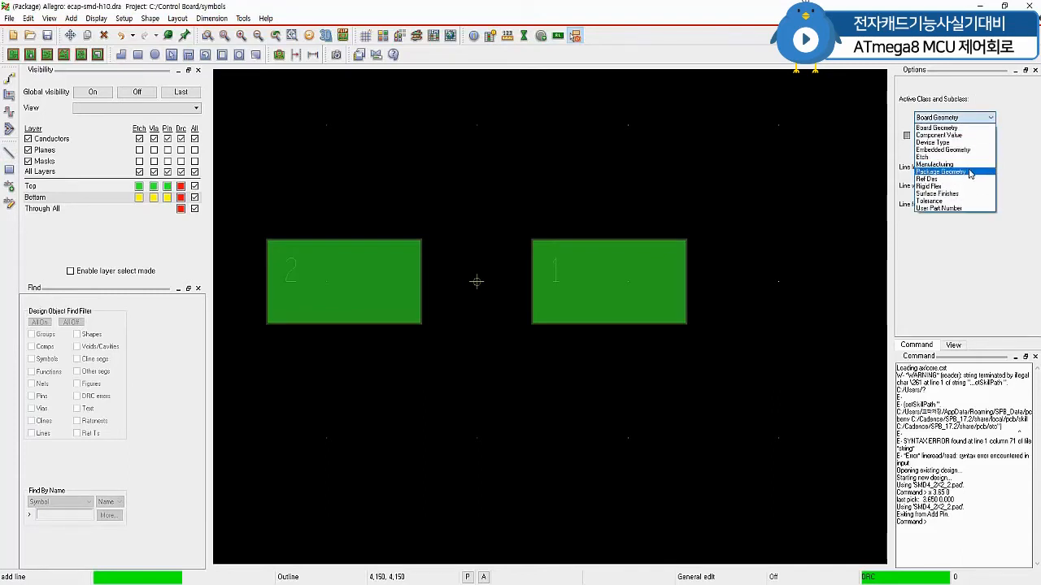
left_click(968, 173)
left_click(969, 136)
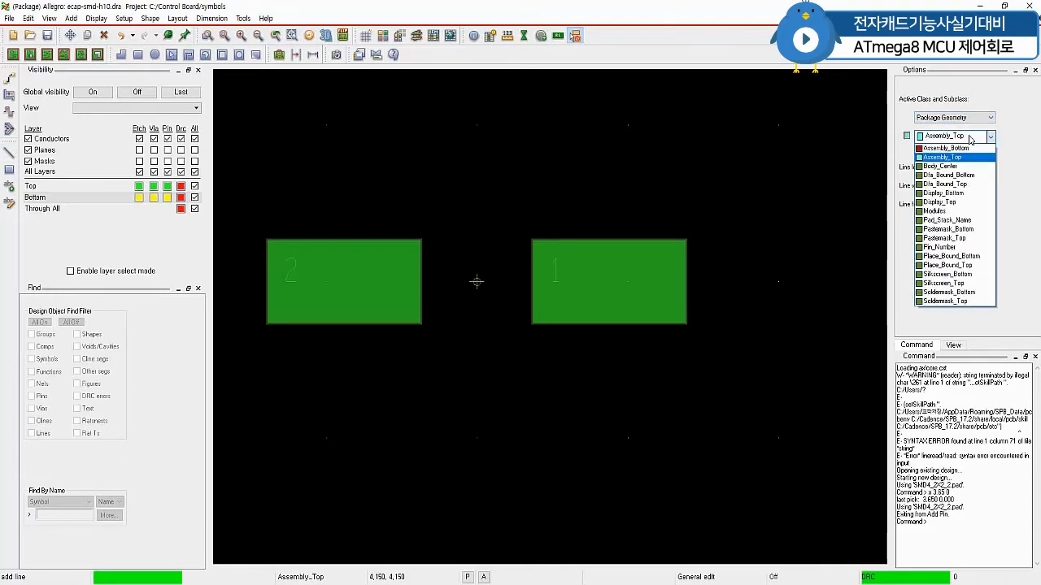
left_click(969, 284)
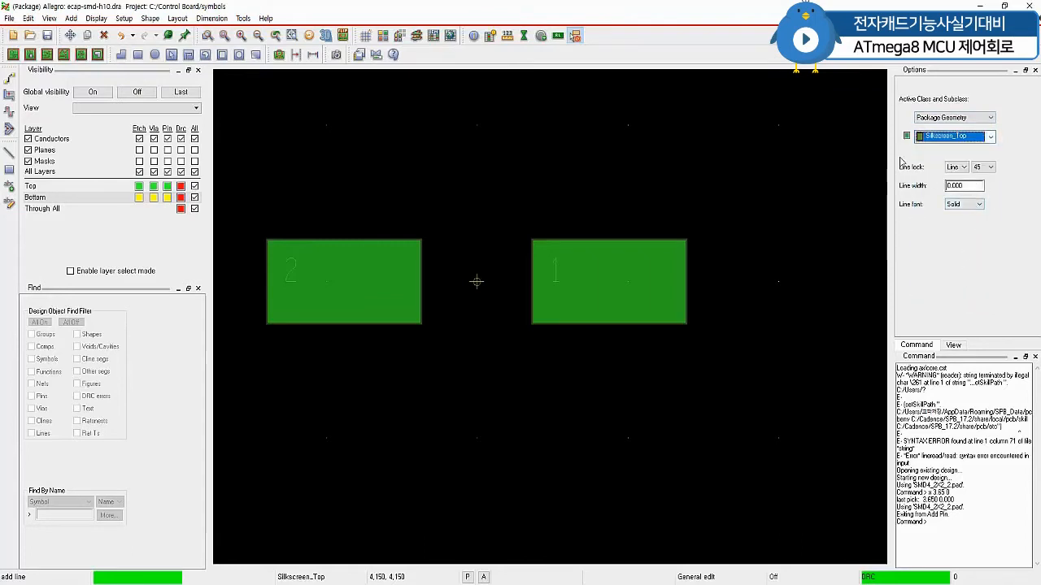
left_click(983, 166)
left_click(978, 193)
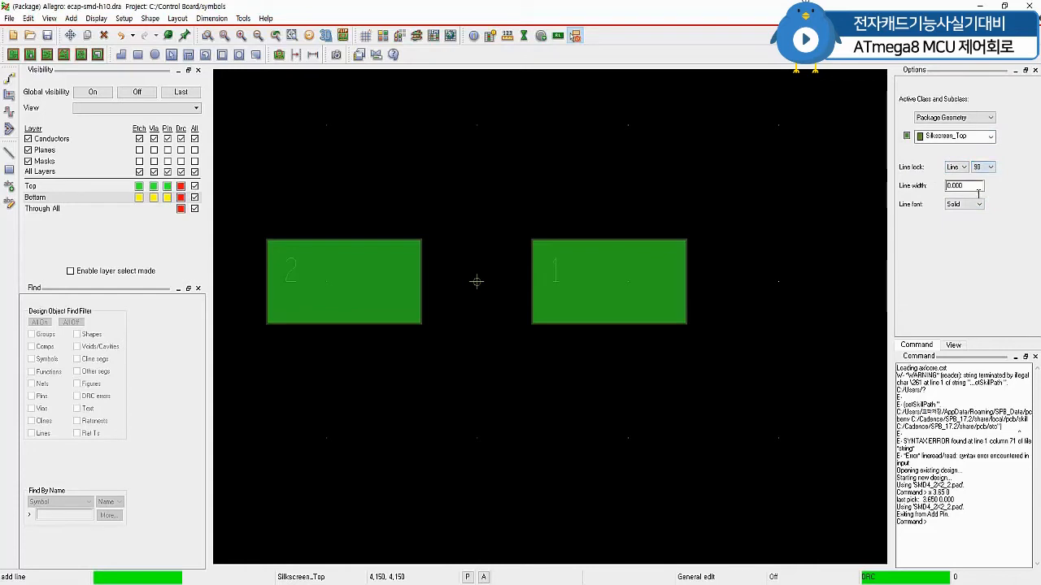
double_click(978, 192)
type("0.2")
Step: Draw a closed square silkscreen outline around the origin with corners at ±4.15 mm in X and Y
left_click(332, 131)
left_click(330, 441)
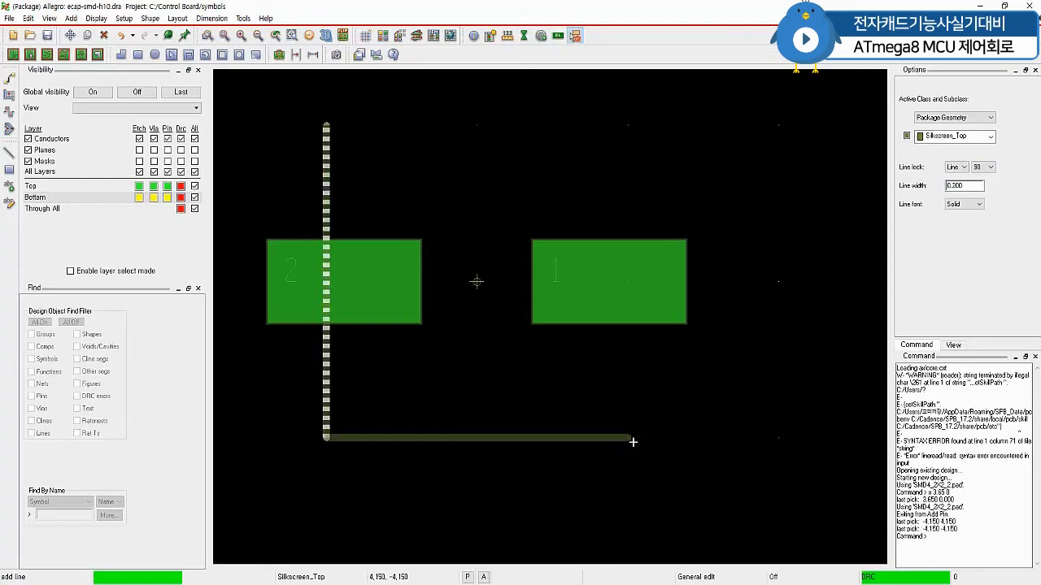
left_click(633, 442)
left_click(629, 128)
left_click(331, 134)
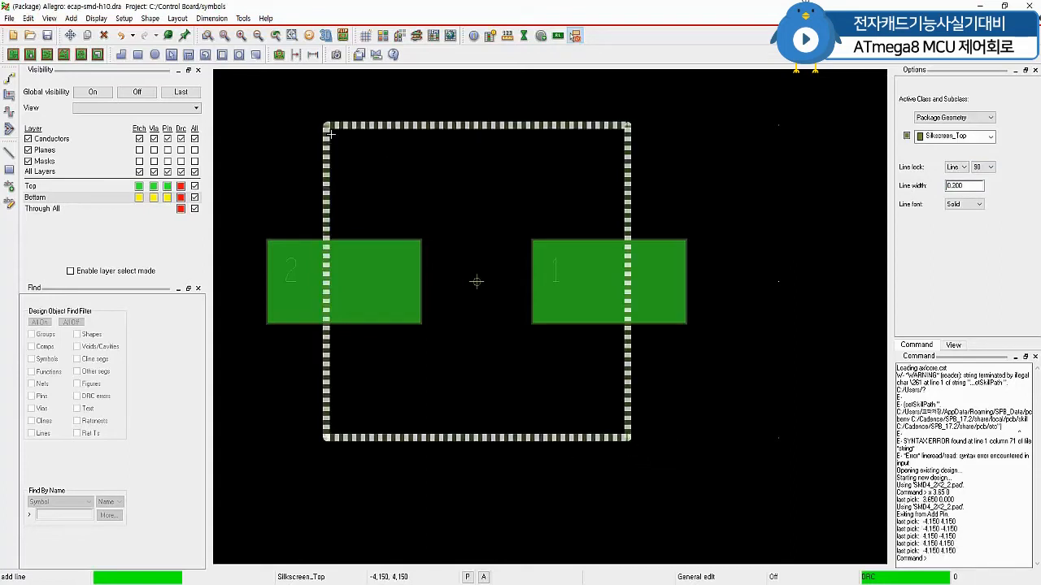
Step: Finish drawing the silkscreen outline and start the Chamfer command
right_click(331, 134)
left_click(350, 137)
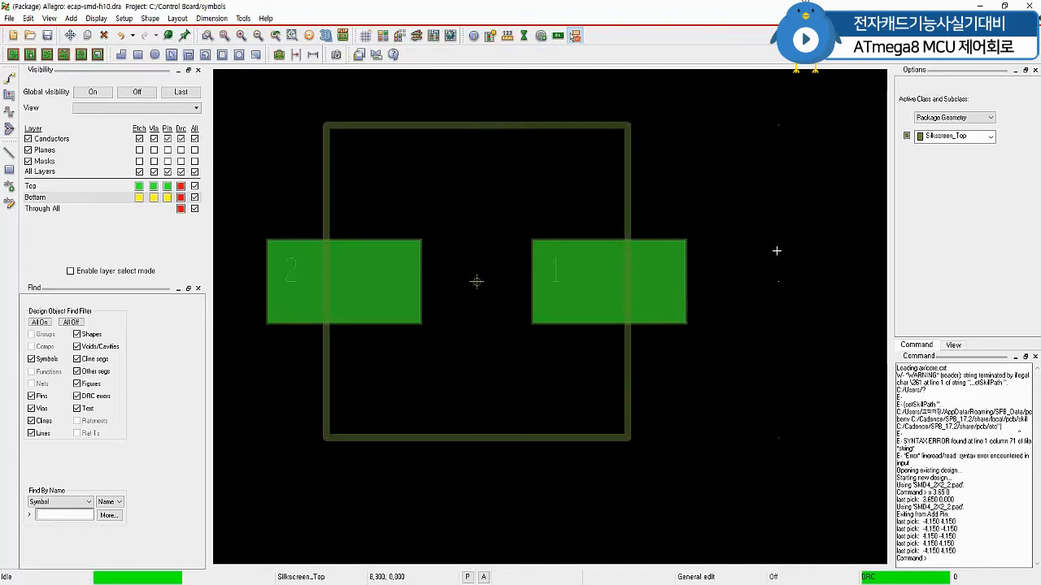
left_click(212, 18)
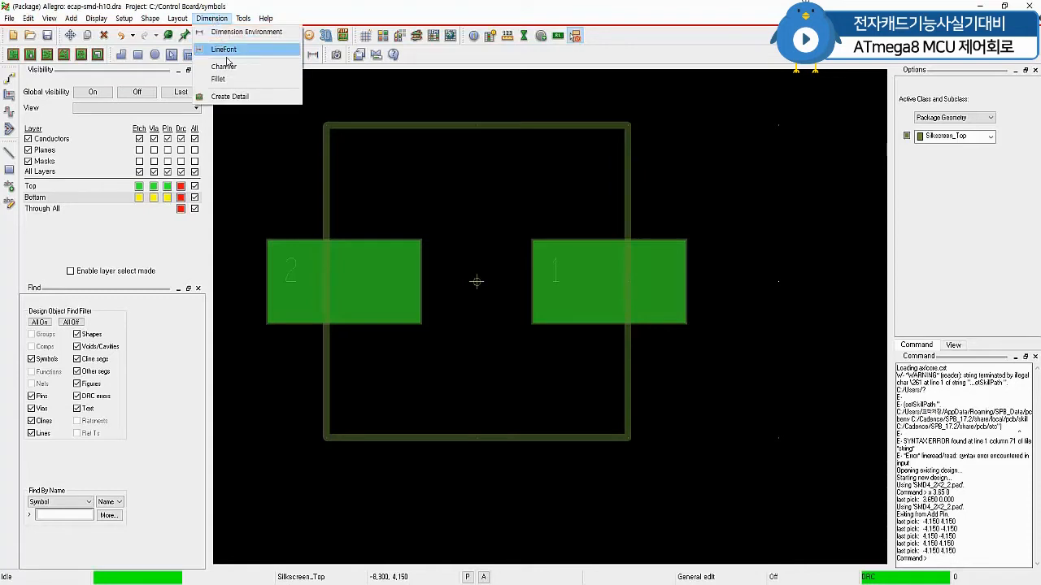
left_click(227, 69)
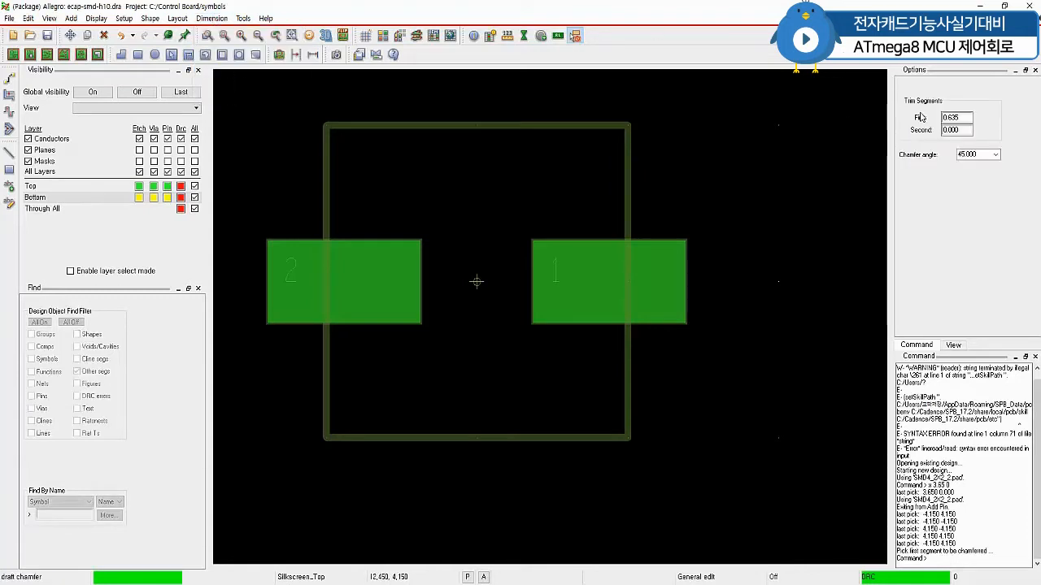
Step: Try chamfering the two outline corners on the pin 1 side with a first trim length of 0.5 mm at 45 degrees
left_click(967, 121)
left_click_drag(967, 120, 902, 117)
type("0")
key("Tab")
left_click_drag(596, 92, 675, 167)
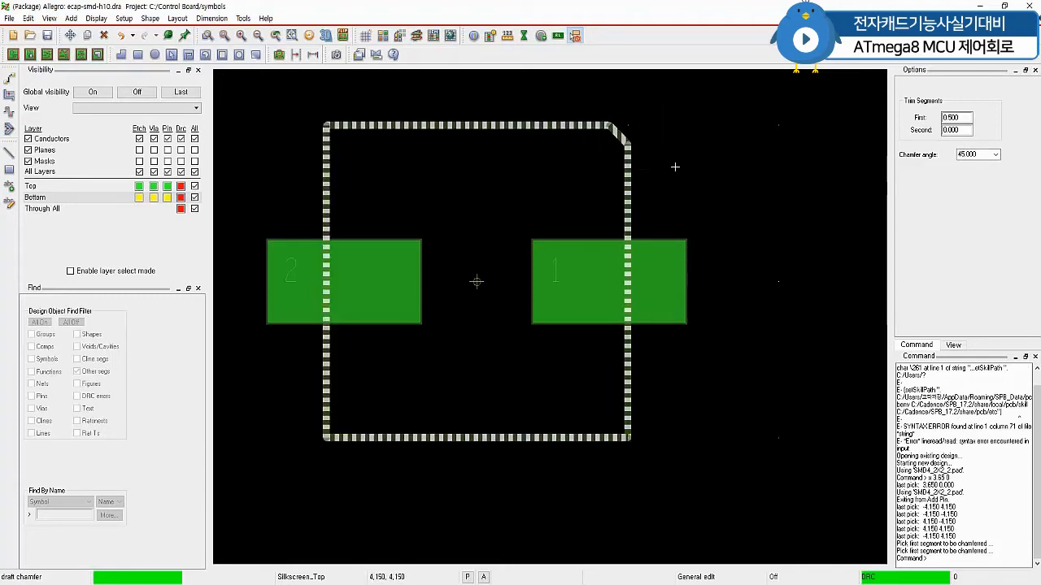
left_click_drag(667, 458, 599, 404)
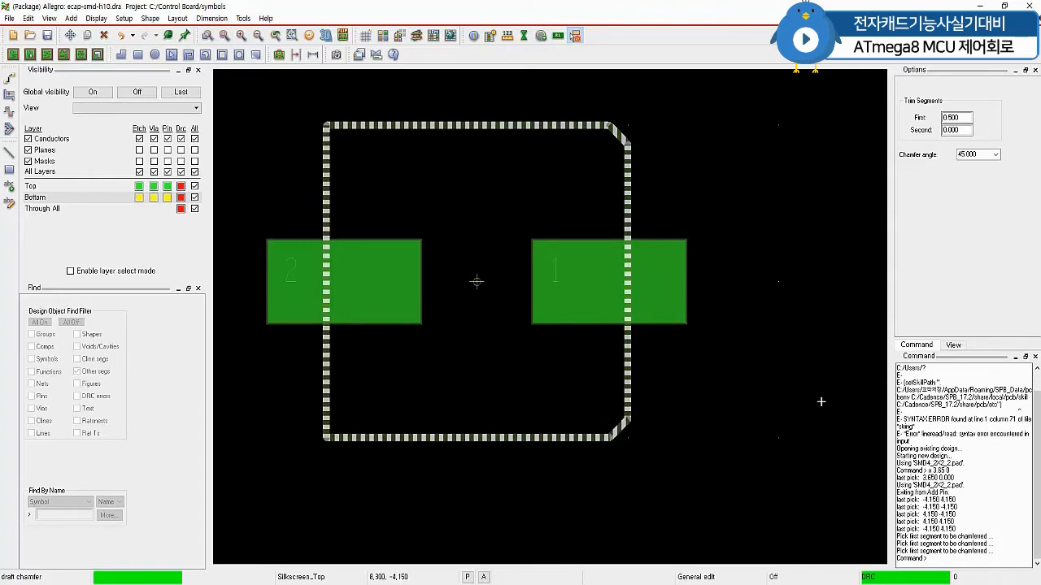
Step: Undo both 0.5 mm corner chamfers while staying in the Chamfer command
right_click(764, 237)
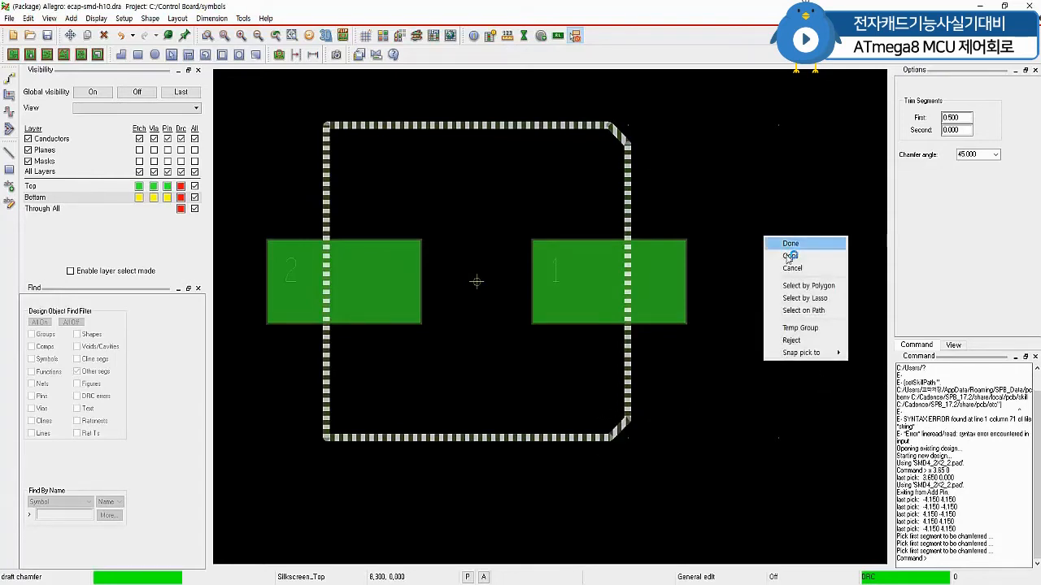
left_click(797, 258)
right_click(785, 236)
left_click(805, 253)
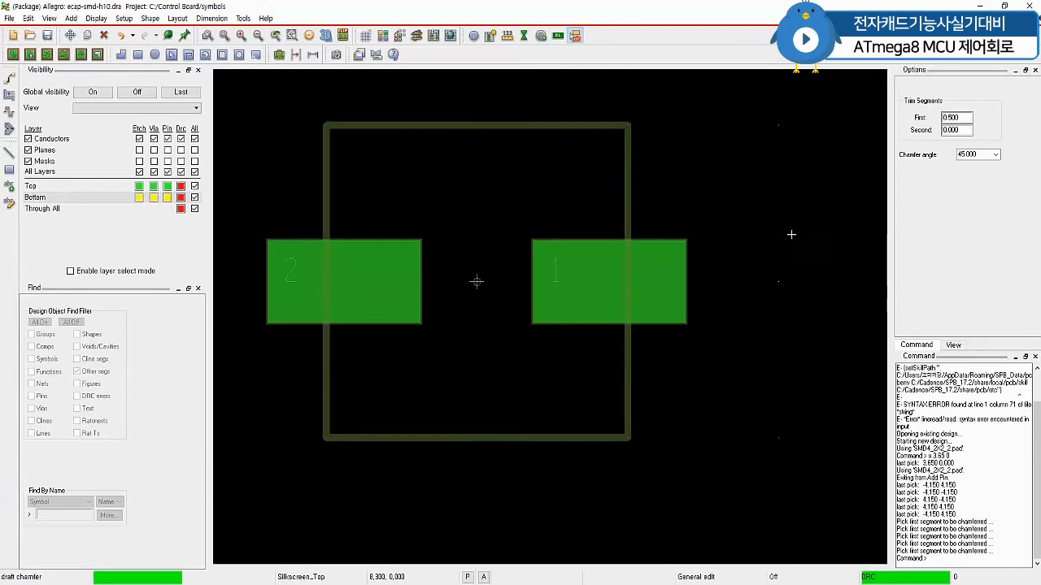
right_click(776, 188)
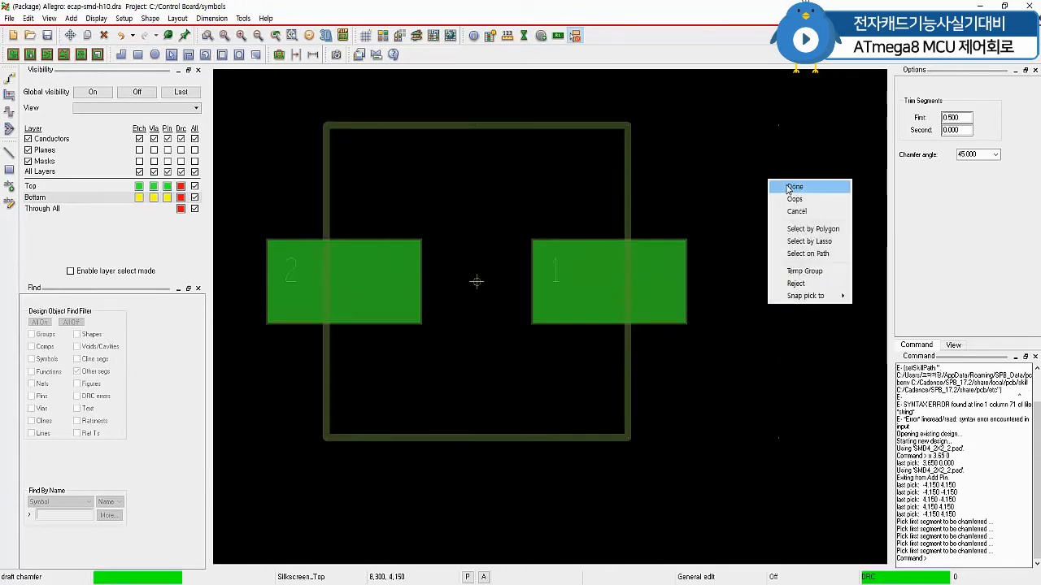
left_click(761, 28)
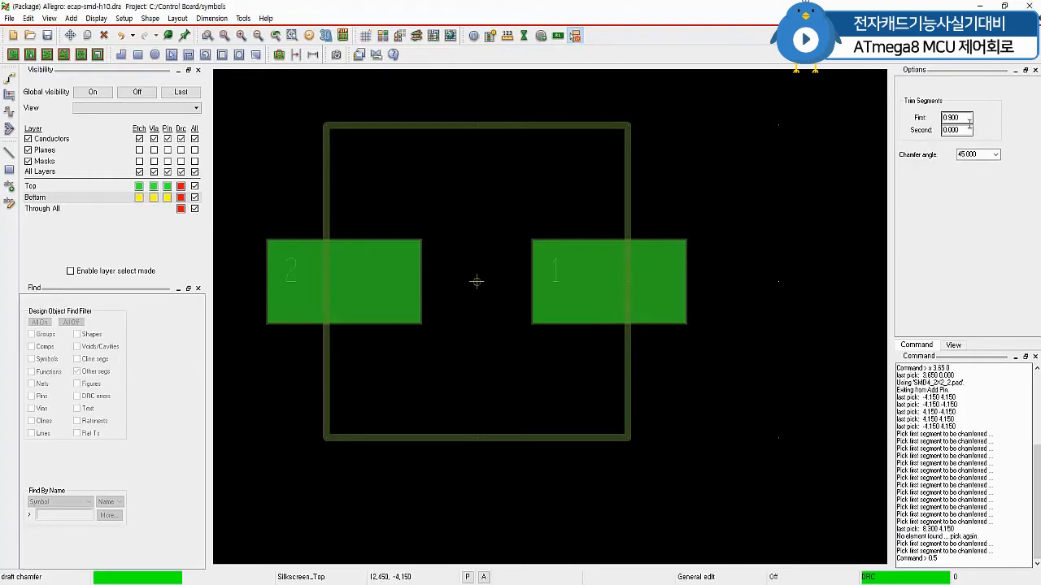
Step: Chamfer the two outline corners on the pin 1 side with a first trim length of 0.9 mm at 45 degrees
left_click_drag(970, 123, 927, 118)
type("0.9")
key("Tab")
left_click_drag(581, 105, 654, 182)
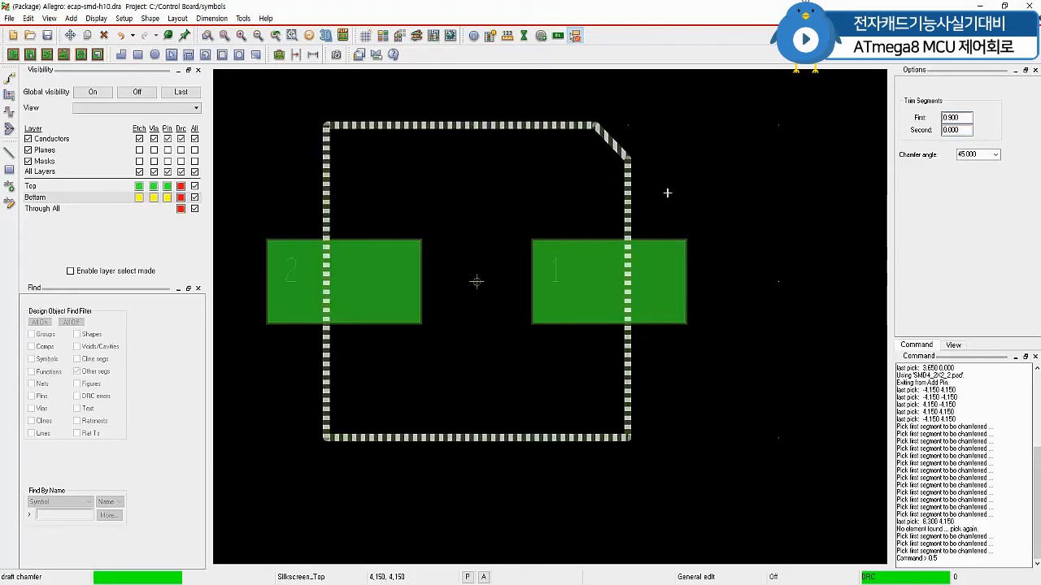
left_click_drag(668, 483, 582, 386)
right_click(731, 211)
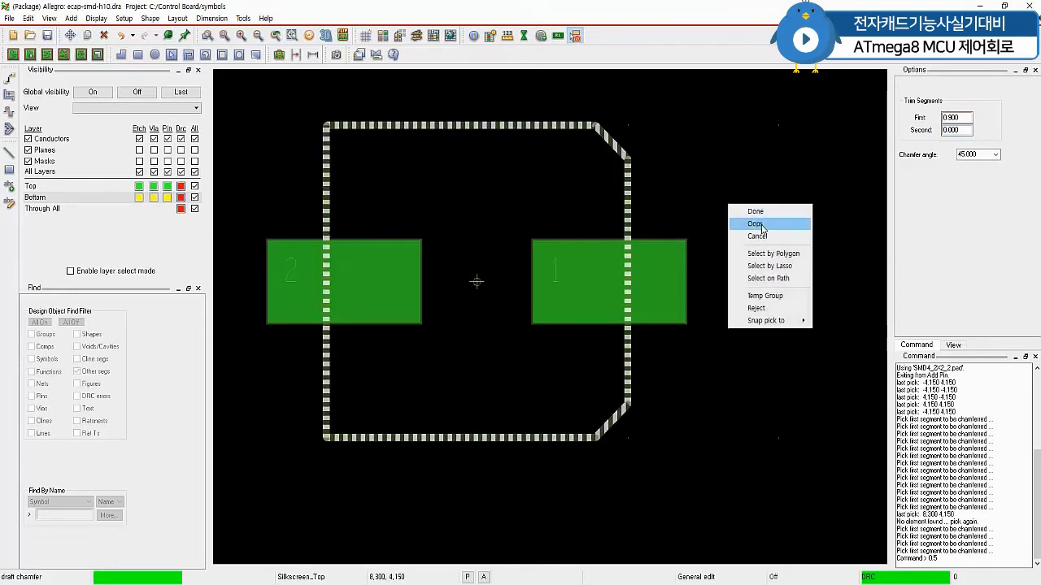
left_click(765, 216)
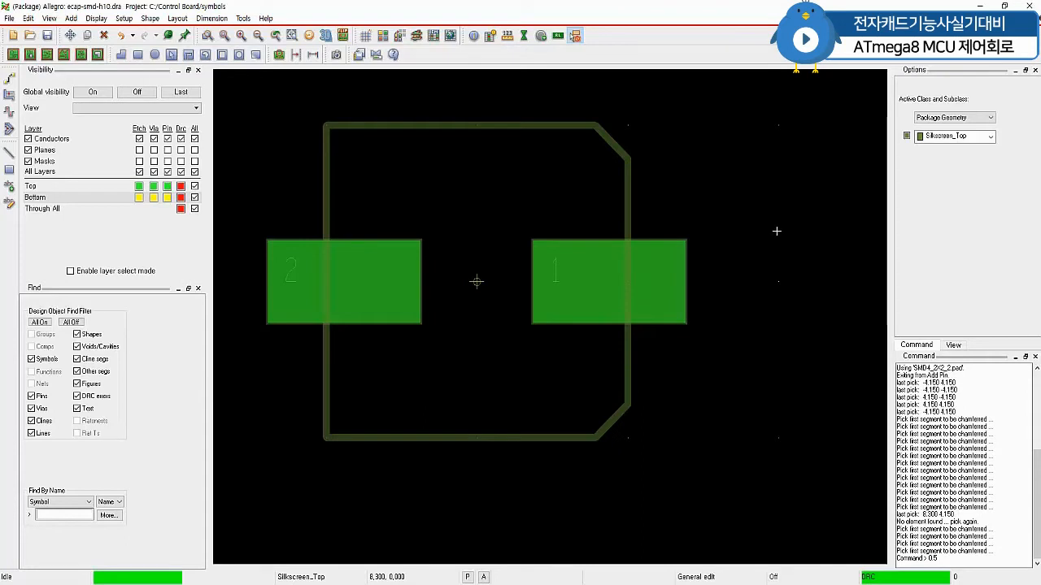
Step: Set the non-etch grid spacing to 0.1 mm in both X and Y
right_click(753, 162)
mouse_move(797, 167)
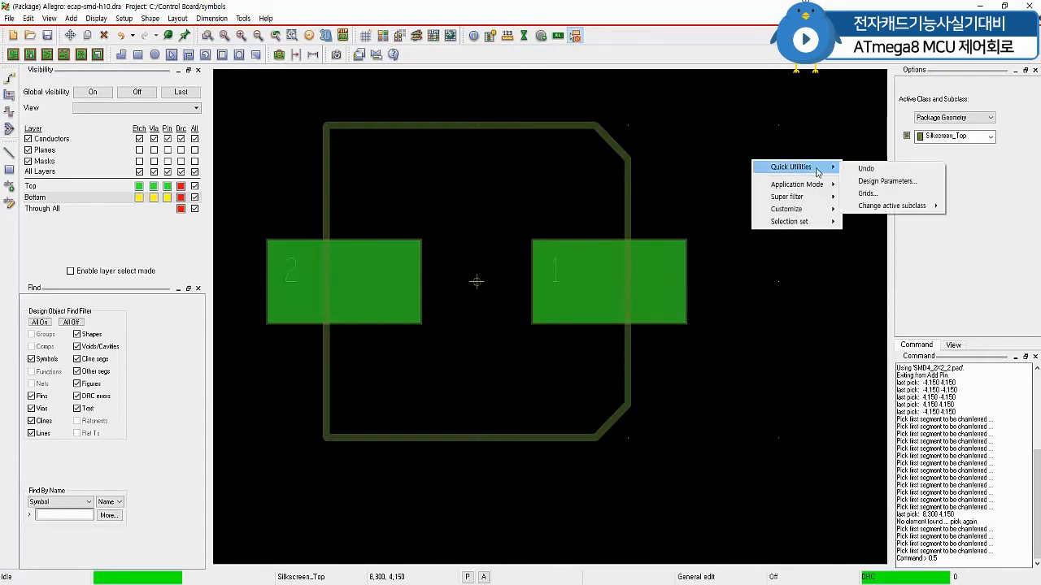
left_click(867, 194)
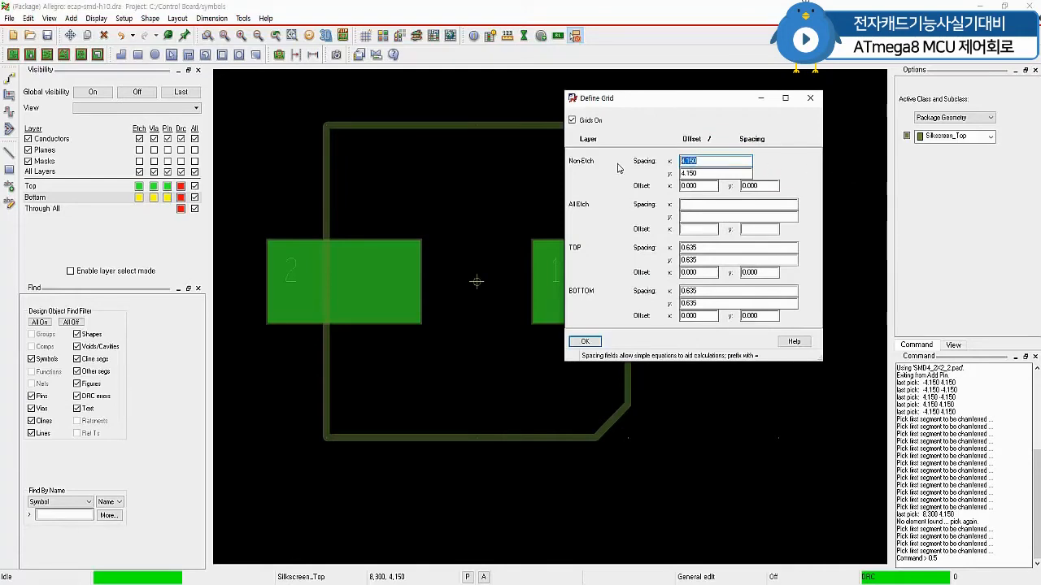
type("0.1")
key("Tab")
type("0")
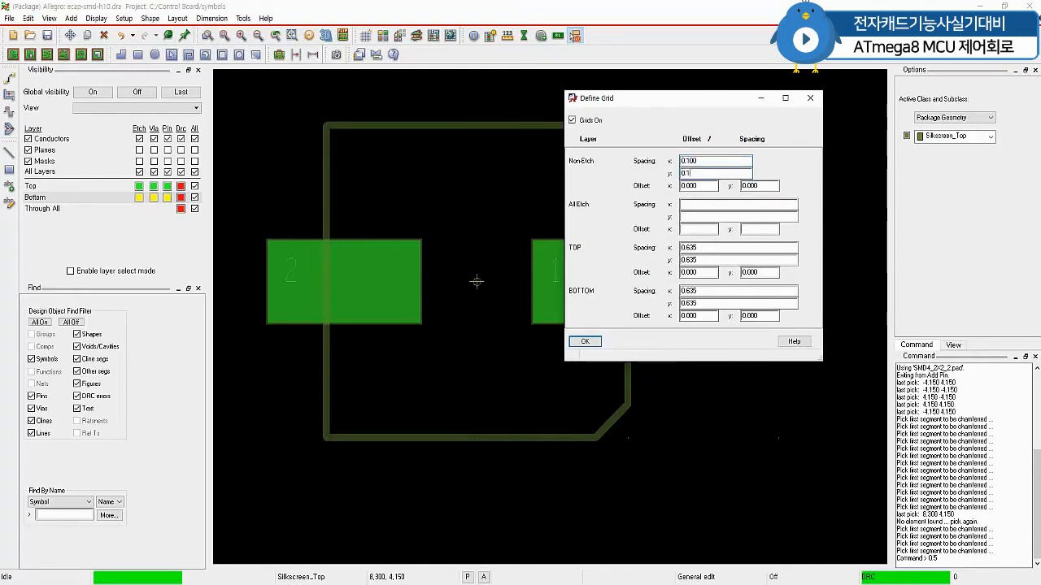
type(".1")
key("Return")
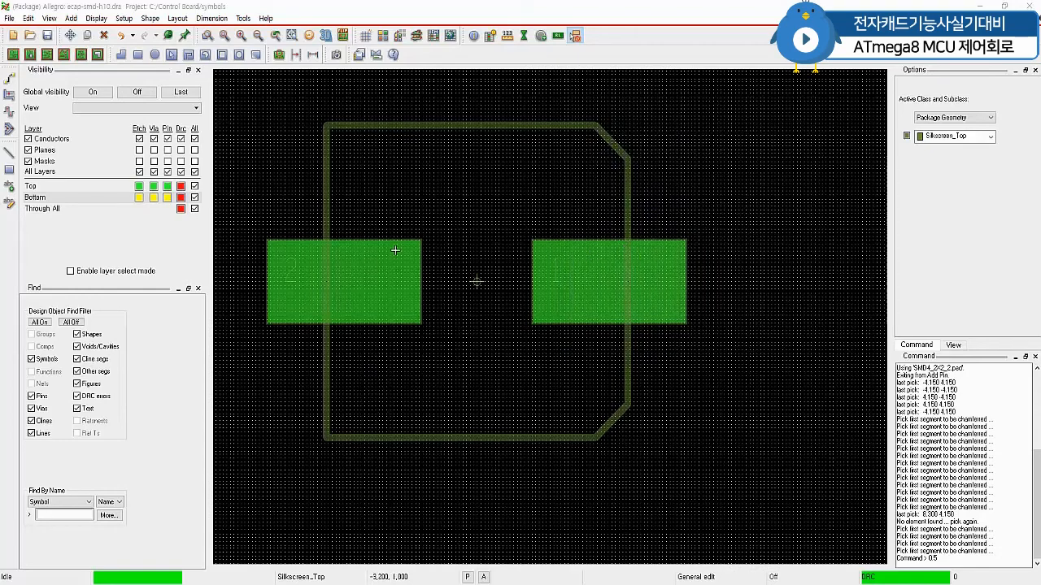
Step: Cut and delete the silkscreen segment crossing pad 1, from 4.1, 1.4 to 4.1, -1.4
scroll(610, 253, "up", 1)
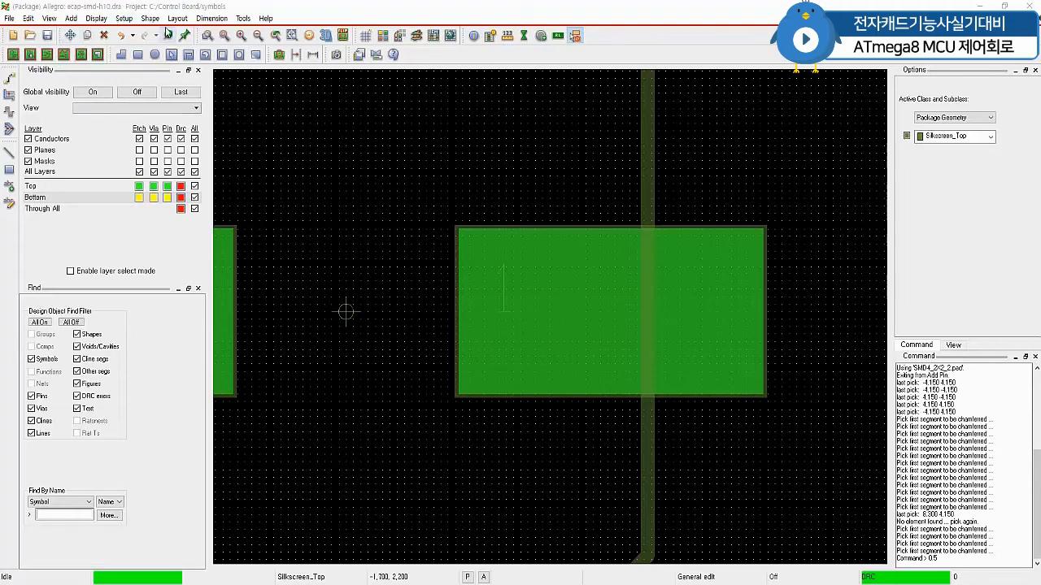
left_click(28, 18)
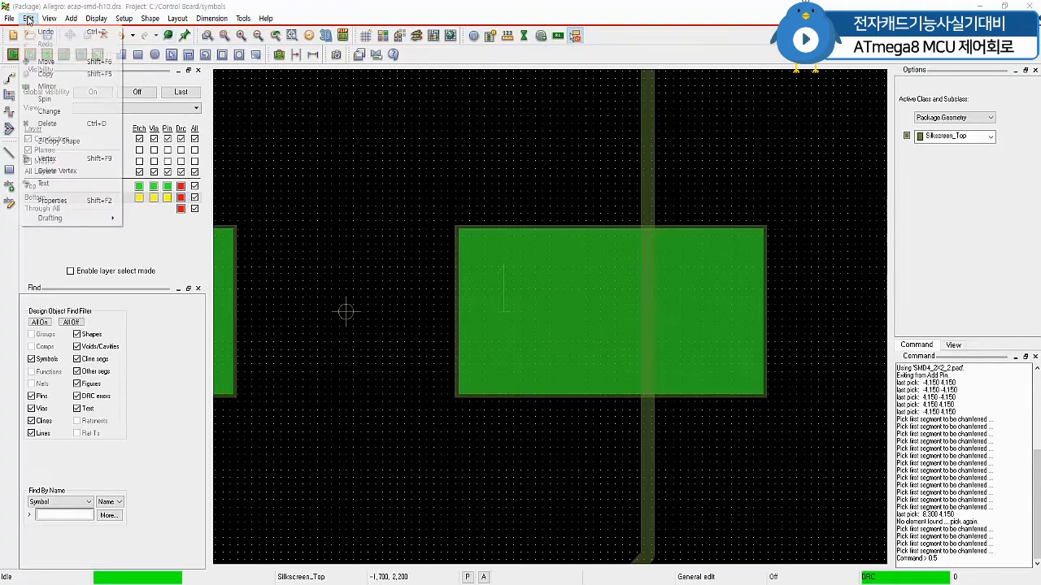
left_click(47, 124)
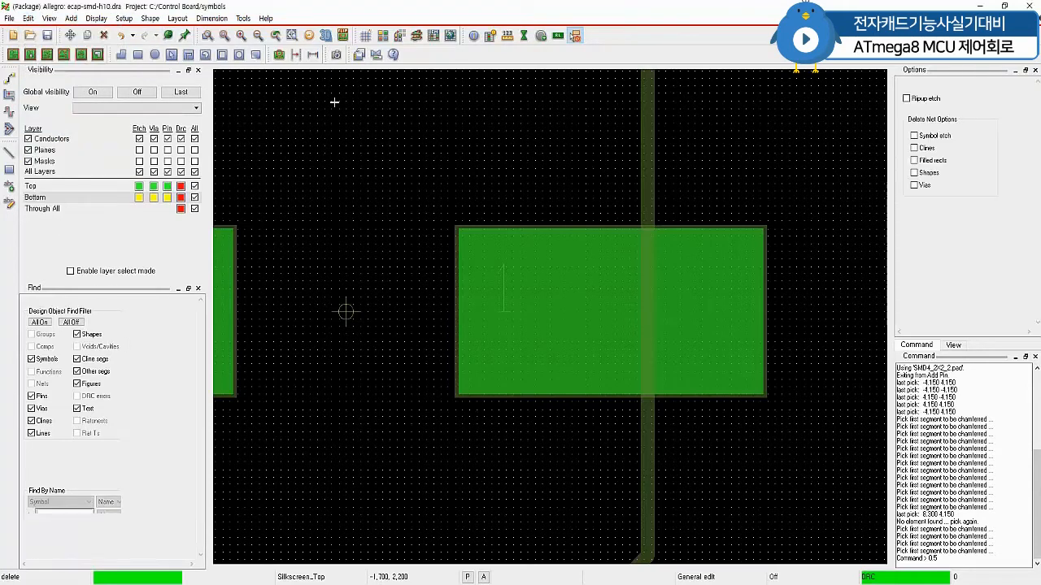
right_click(789, 120)
left_click(835, 230)
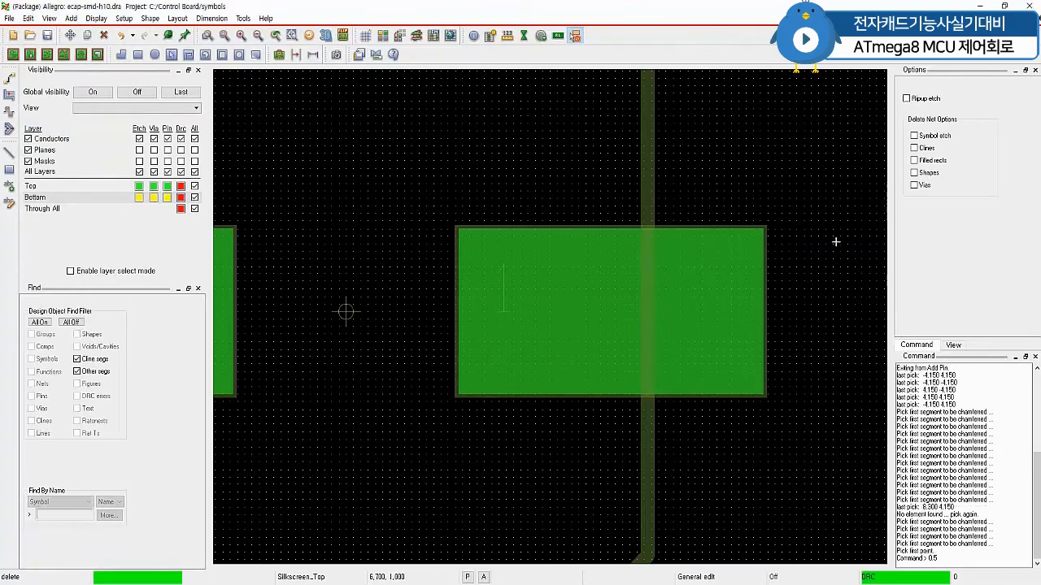
left_click(650, 211)
left_click(652, 420)
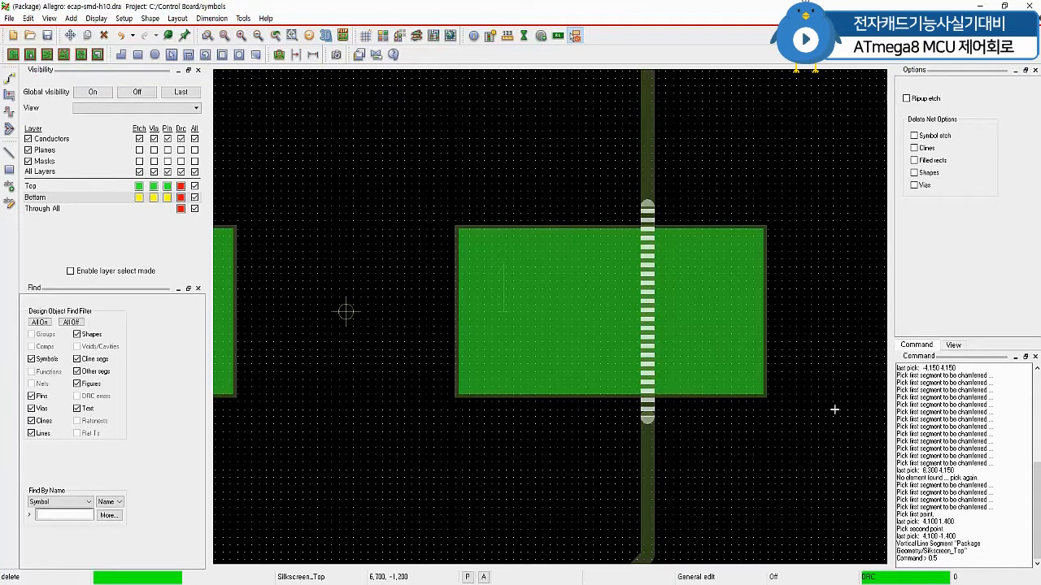
left_click(835, 202)
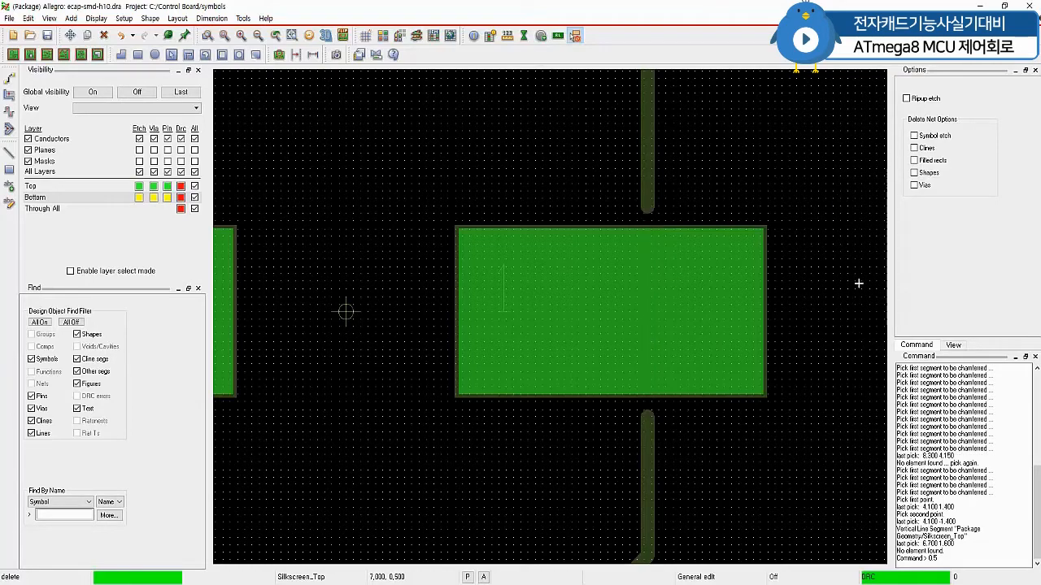
Step: Cut and delete the silkscreen segment crossing pad 2, from -4.1, 1.4 to -4.1, -1.4, and finish the Delete command
scroll(858, 283, "down", 2)
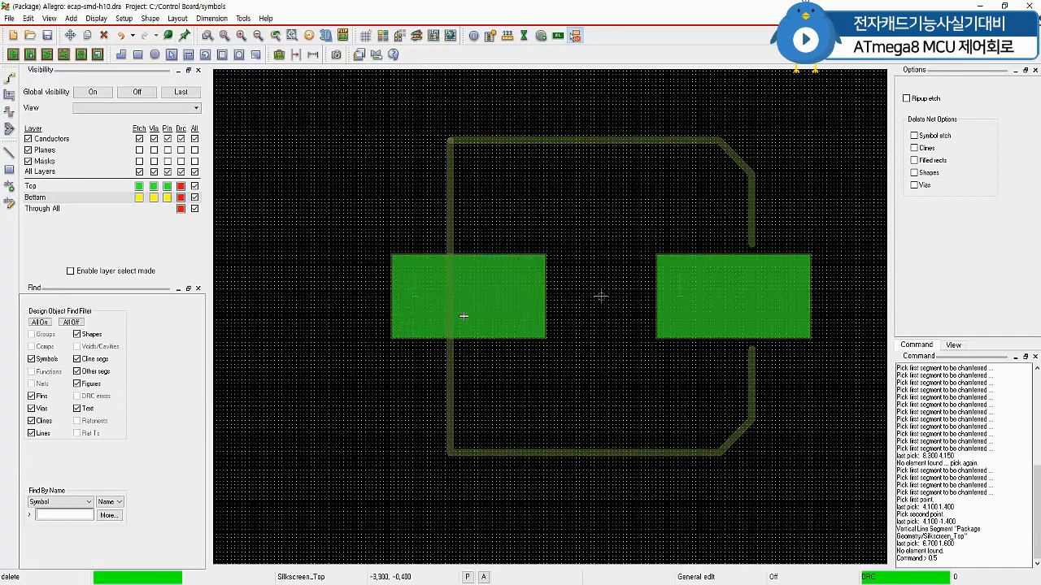
scroll(463, 316, "up", 2)
right_click(254, 120)
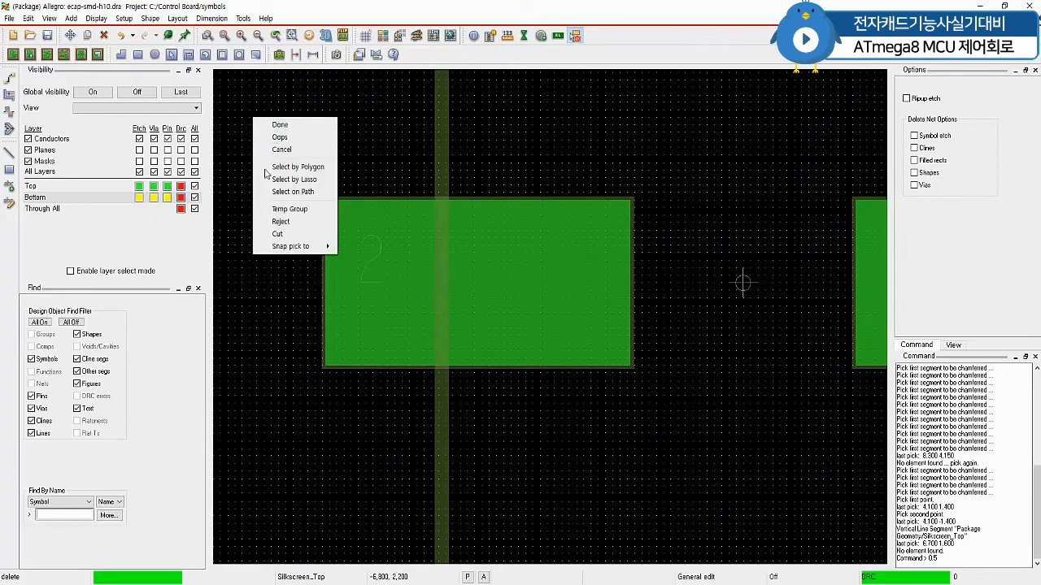
left_click(277, 235)
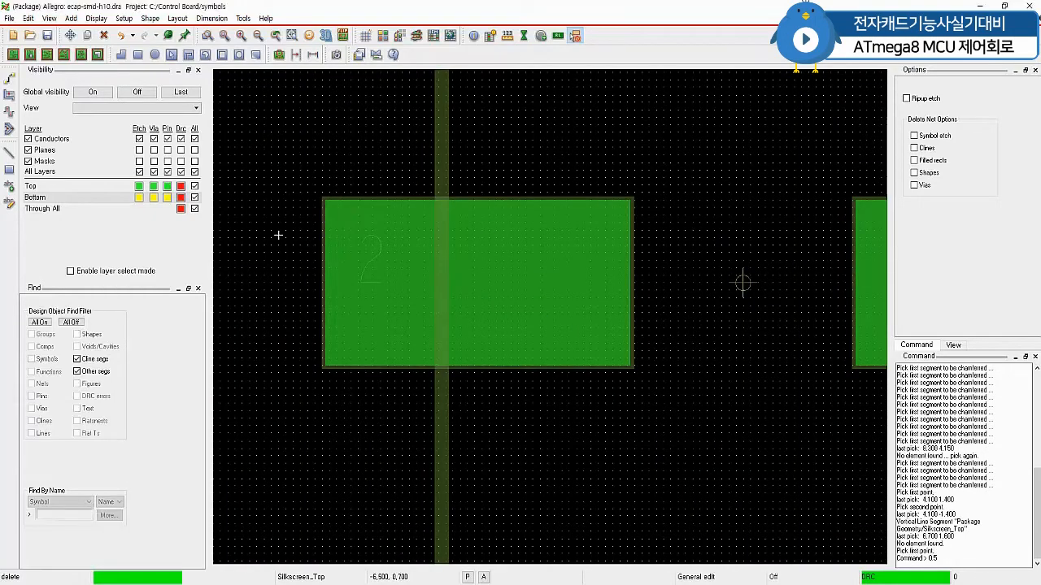
left_click(447, 181)
left_click(446, 396)
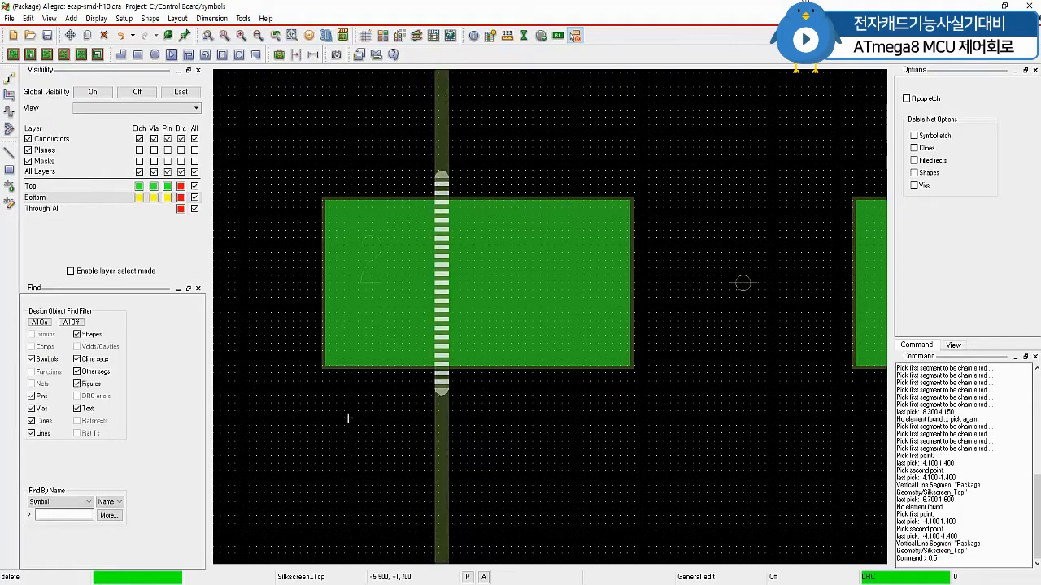
left_click(280, 122)
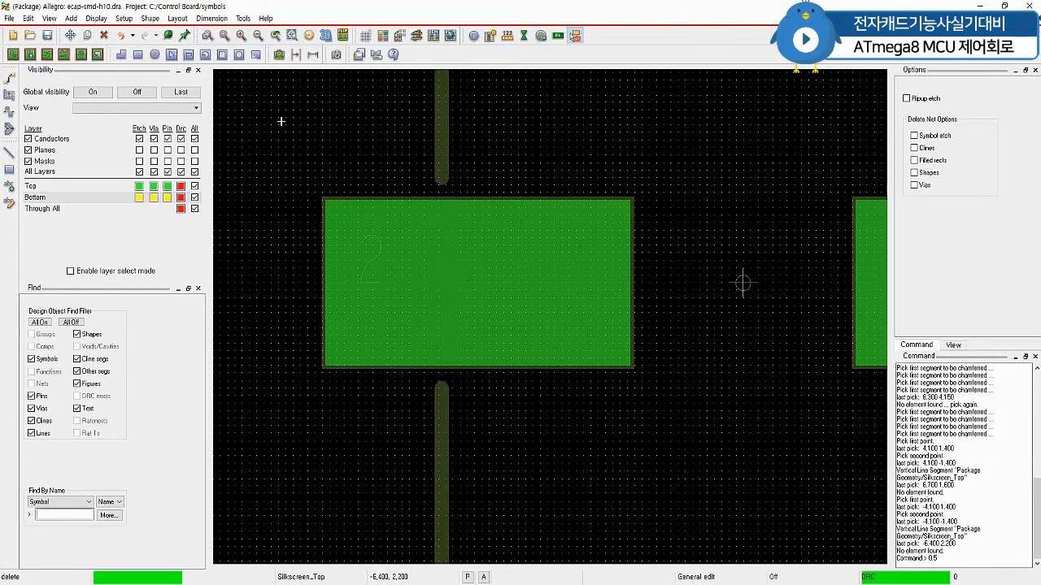
scroll(854, 267, "down", 4)
scroll(862, 282, "up", 1)
scroll(861, 282, "up", 2)
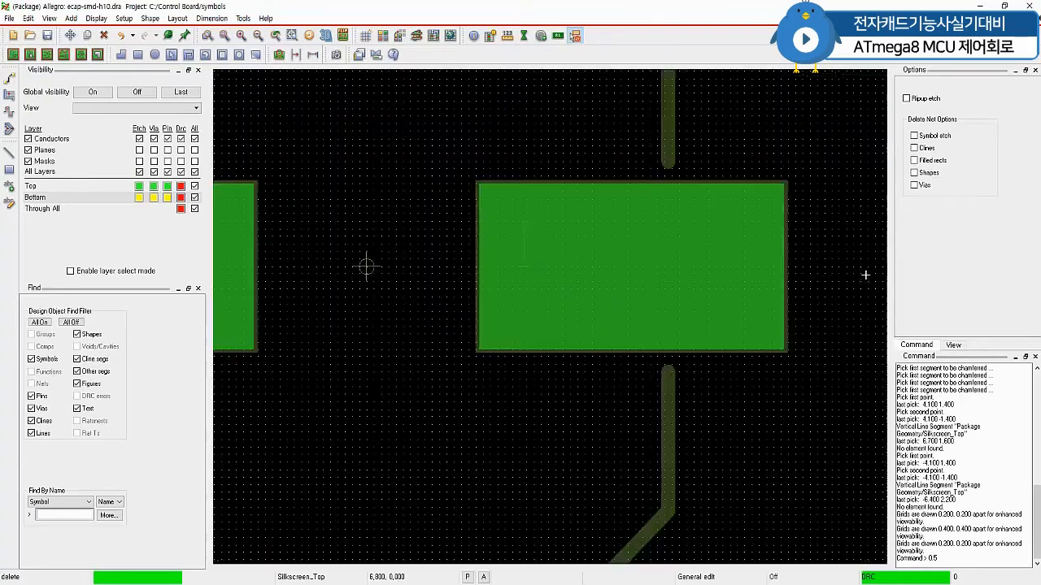
scroll(862, 276, "down", 2)
right_click(322, 166)
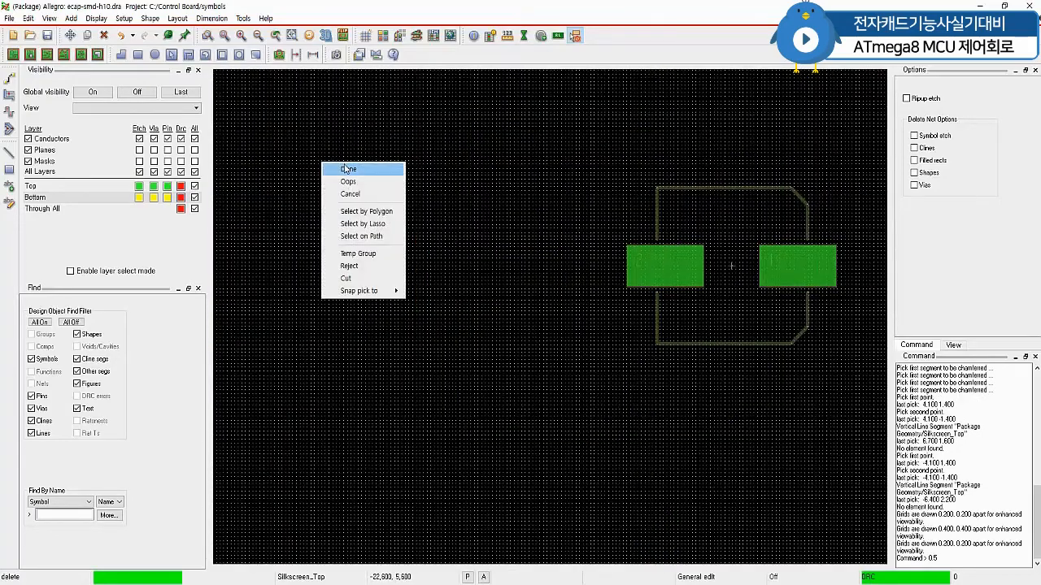
left_click(348, 169)
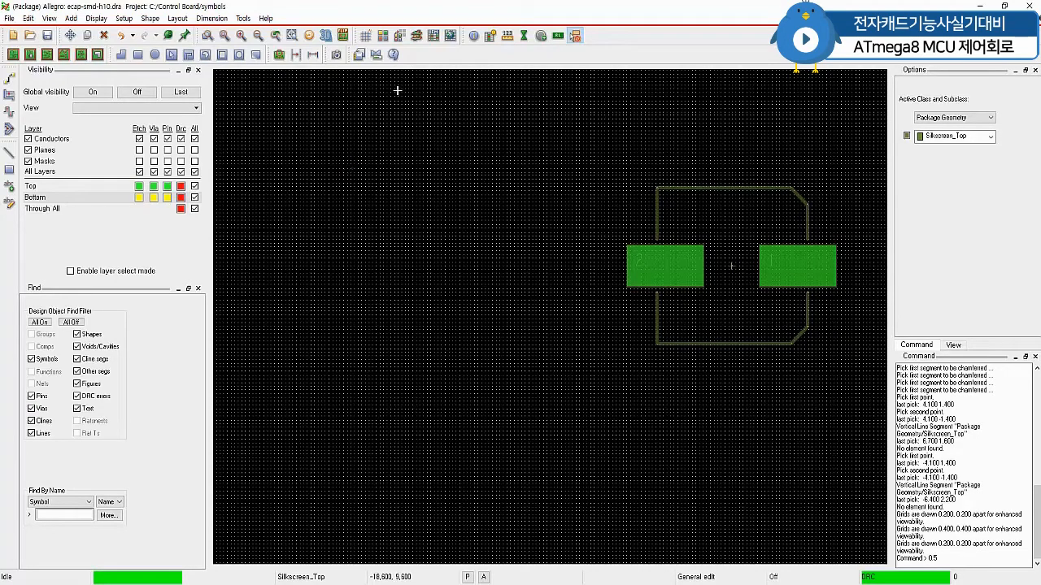
Step: Set the non-etch grid spacing back to 4.15 mm in both X and Y
left_click(225, 36)
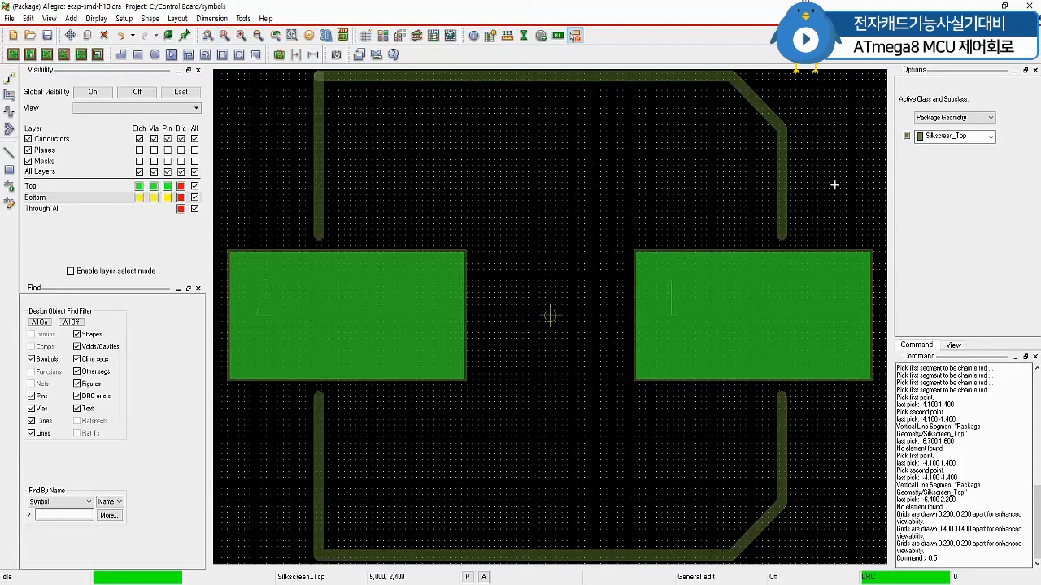
right_click(819, 150)
mouse_move(839, 156)
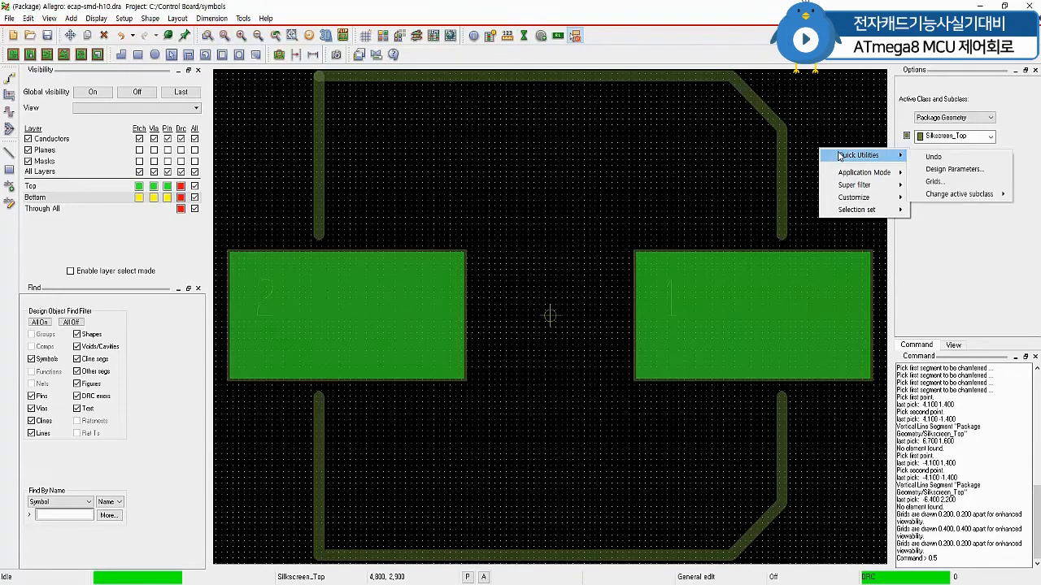
left_click(933, 181)
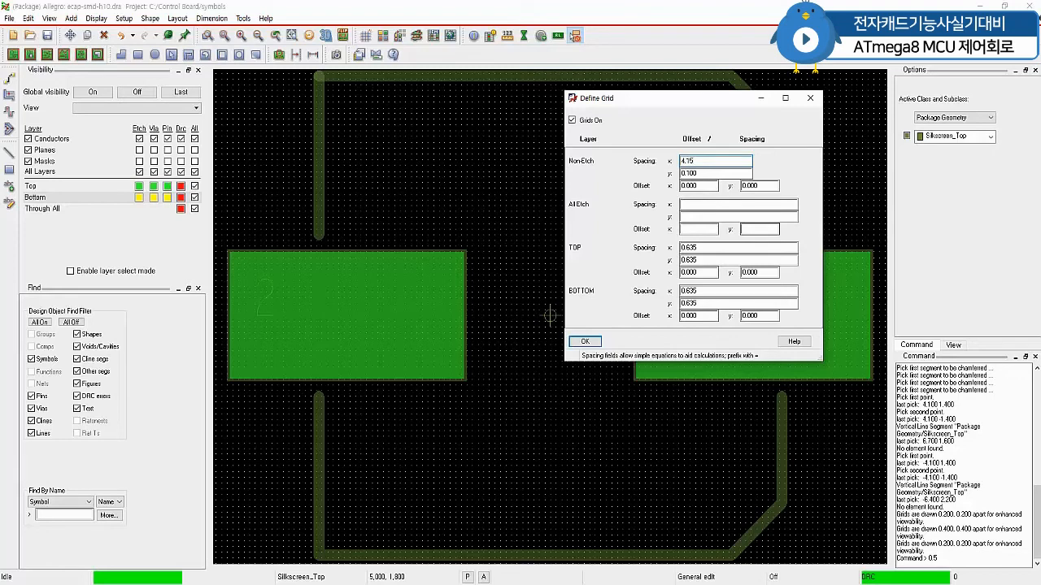
key("Tab")
type("4.")
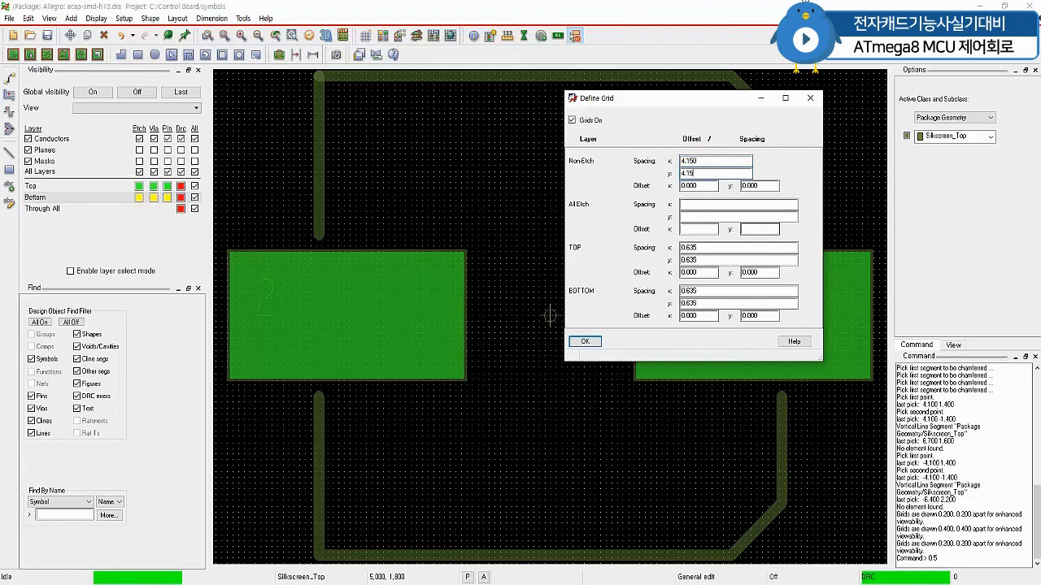
type("15")
key("Return")
scroll(787, 297, "down", 1)
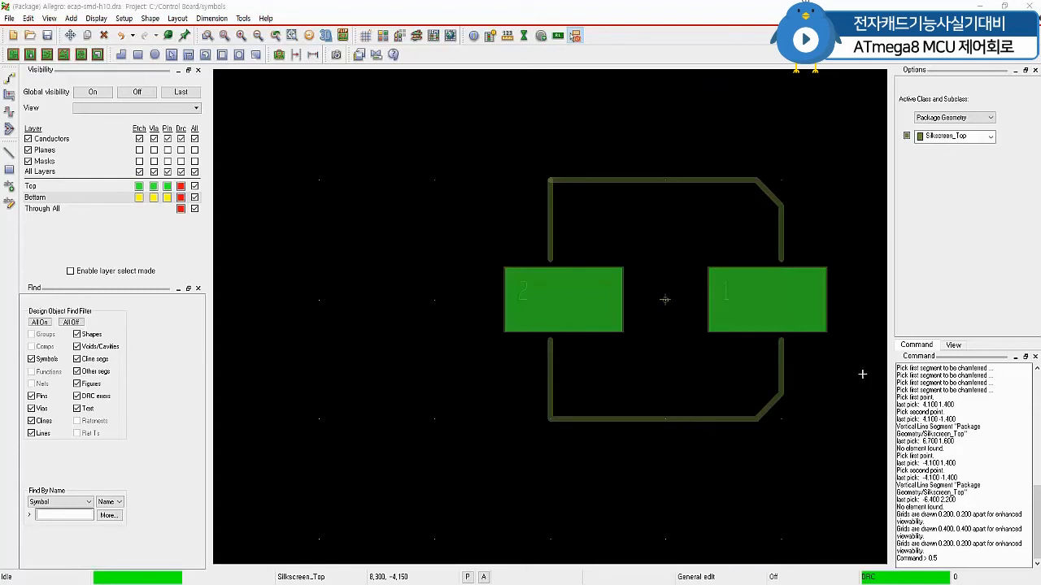
Step: Draw a closed 0.2 mm wide square line outline on Package Geometry/Assembly_Top with its corners at ±4.15, ±4.15
left_click(9, 152)
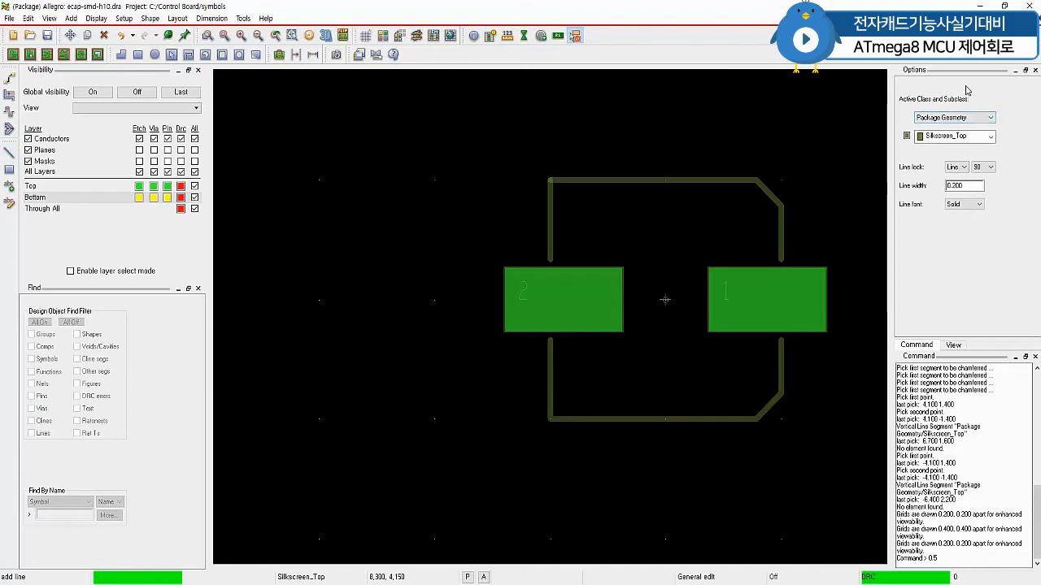
left_click(990, 136)
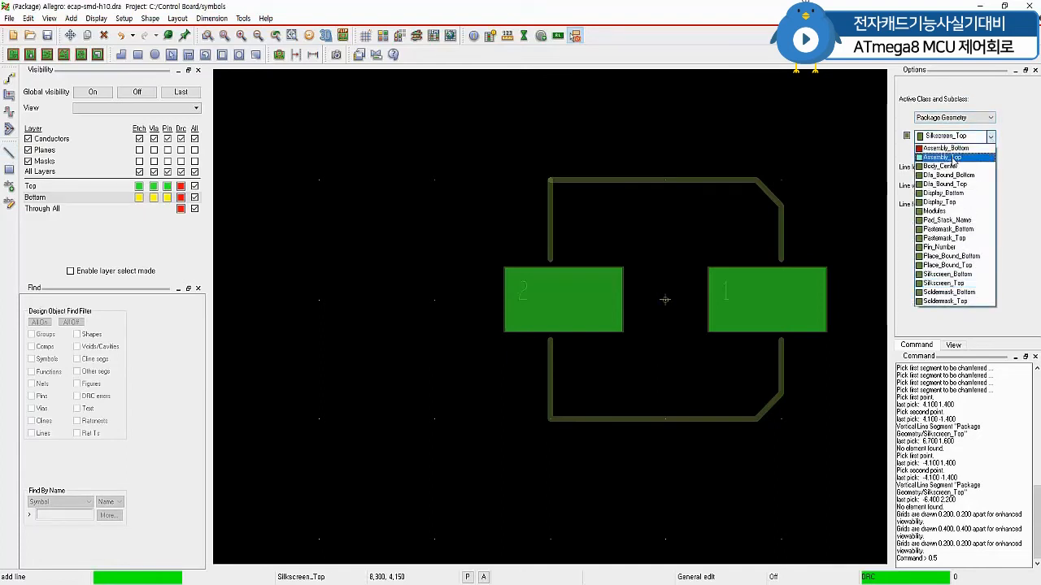
left_click(959, 157)
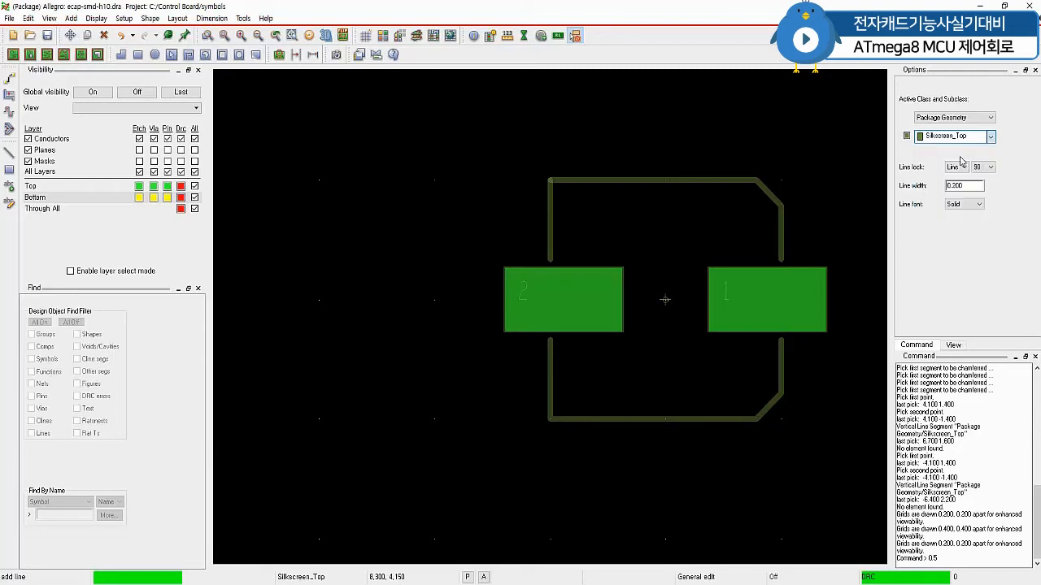
left_click(553, 185)
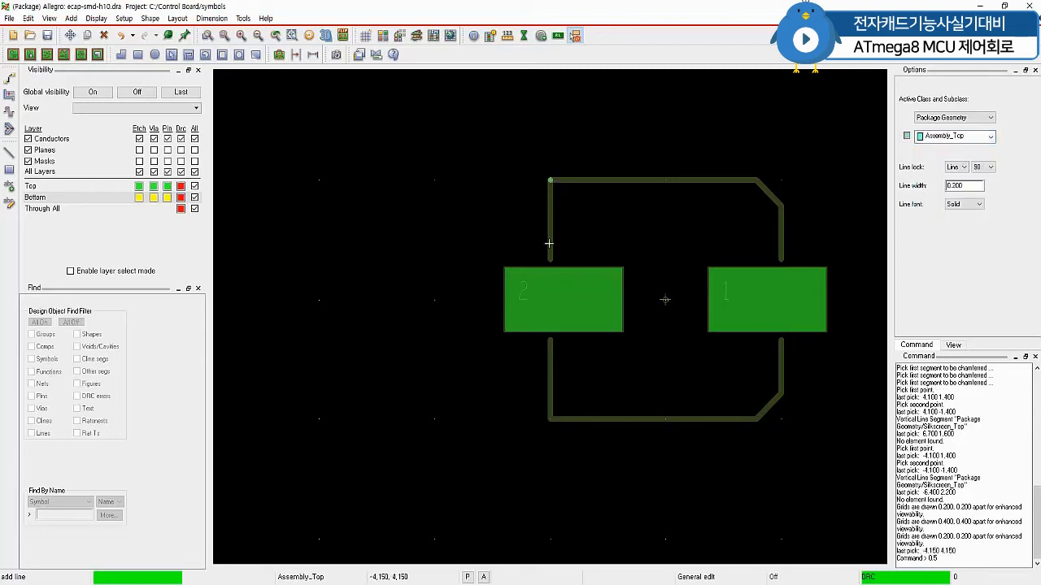
left_click(555, 426)
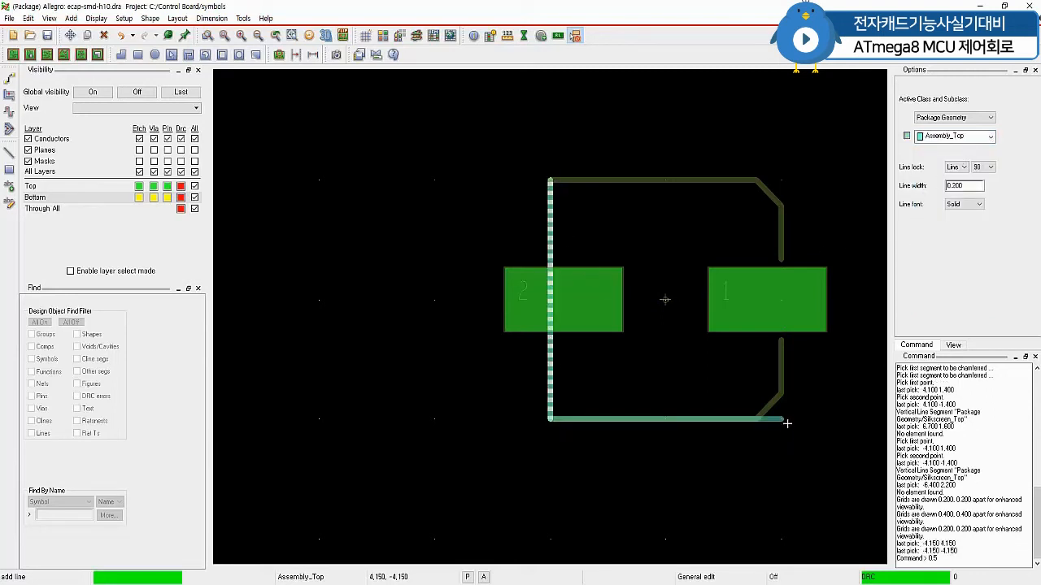
left_click(786, 422)
left_click(781, 186)
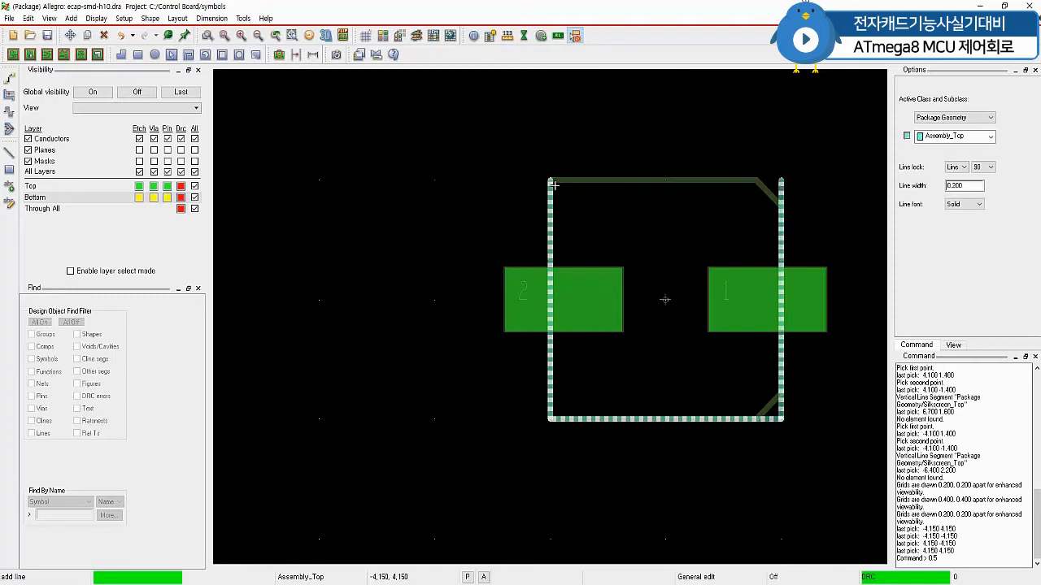
left_click(551, 182)
right_click(568, 124)
left_click(591, 127)
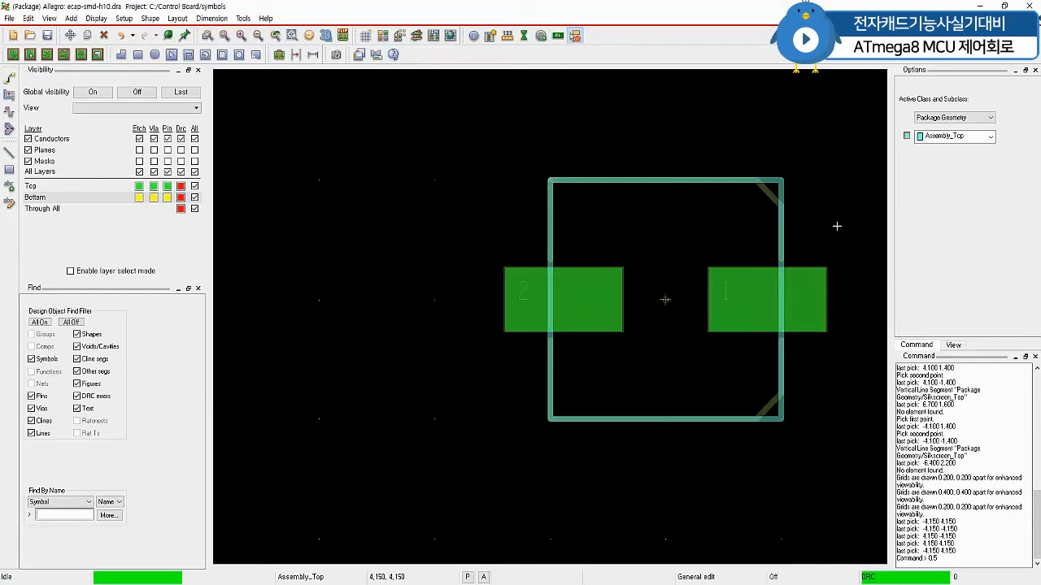
Step: Chamfer the two pad 1 side corners of the Assembly_Top outline with a 0.9 mm first trim segment at 45 degrees
left_click(211, 18)
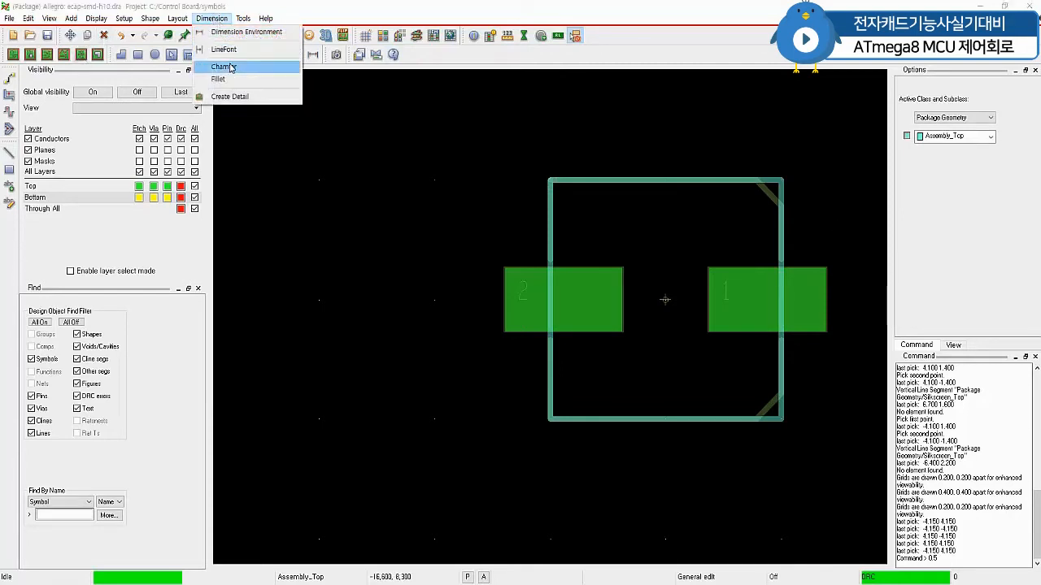
left_click(231, 68)
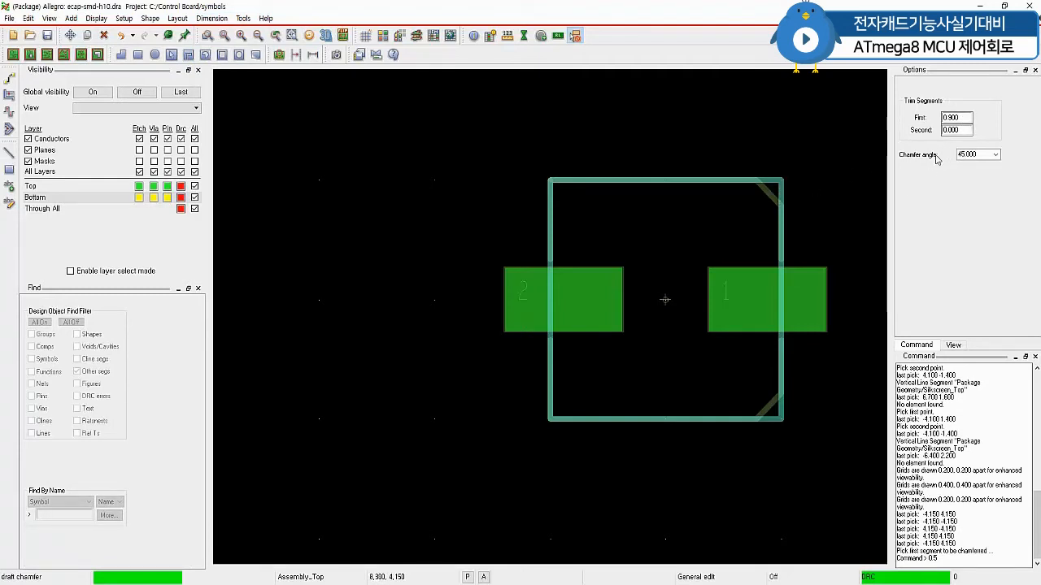
left_click_drag(804, 208, 744, 160)
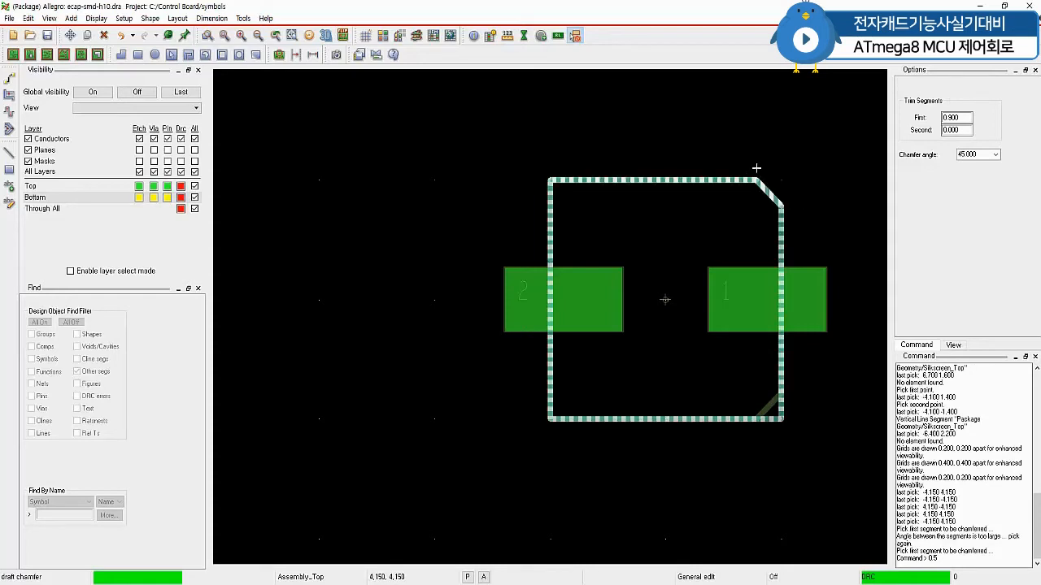
left_click_drag(803, 436, 744, 382)
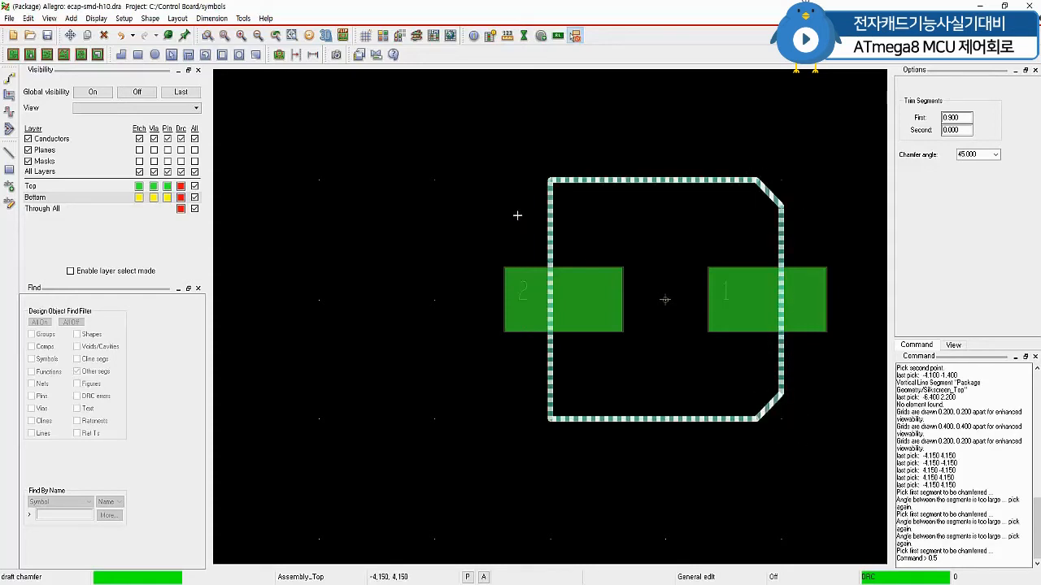
right_click(433, 137)
left_click(472, 136)
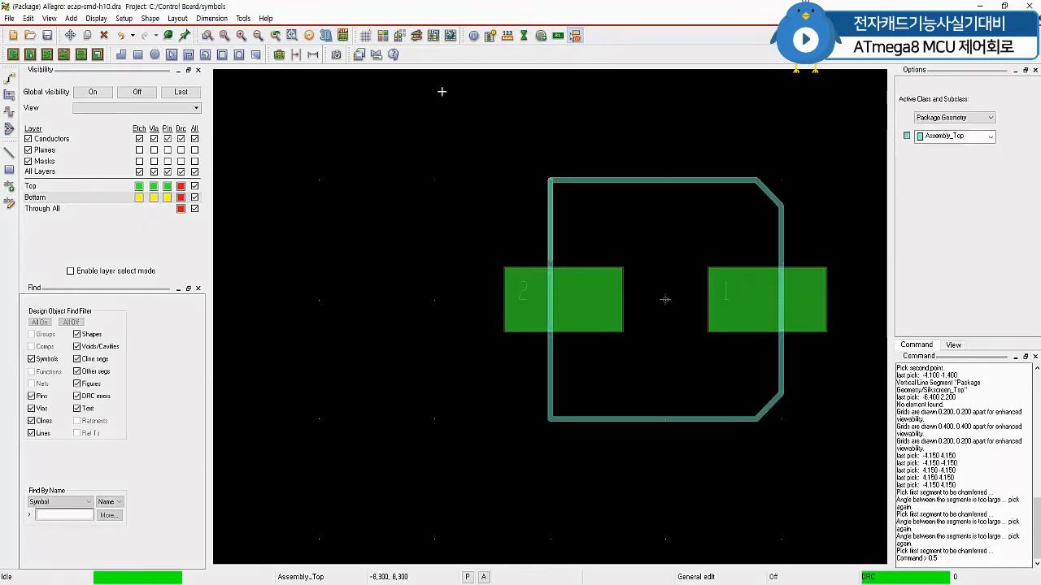
Step: Set the non-etch grid spacing to 0.1 mm in both X and Y
left_click(225, 37)
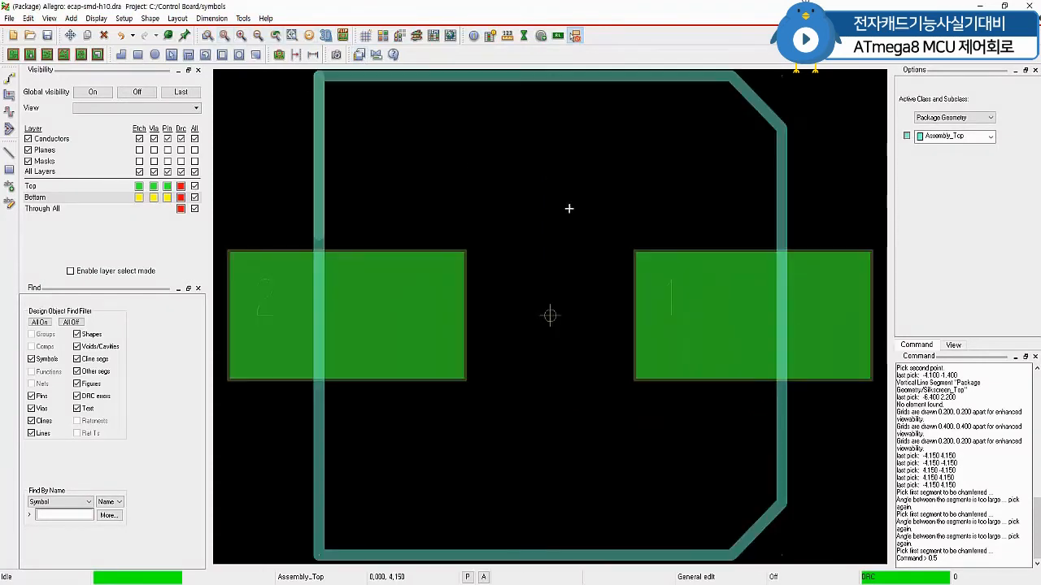
right_click(540, 147)
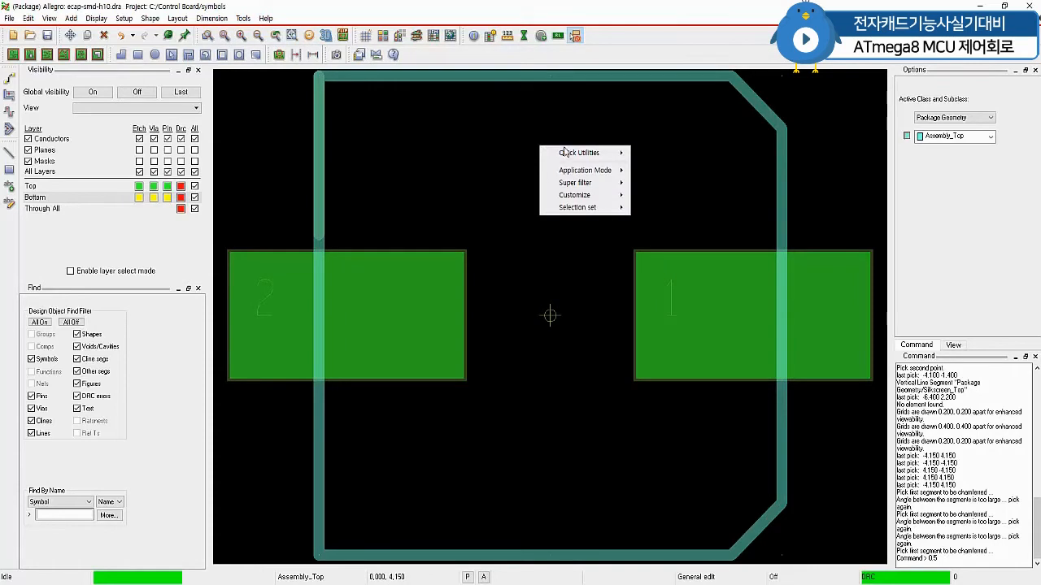
left_click(654, 189)
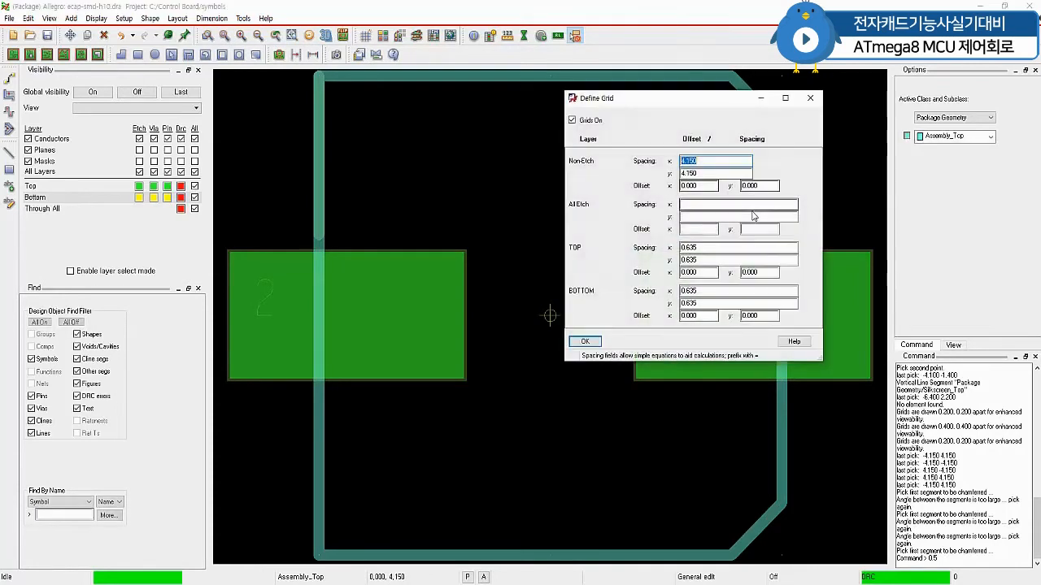
type("0.100")
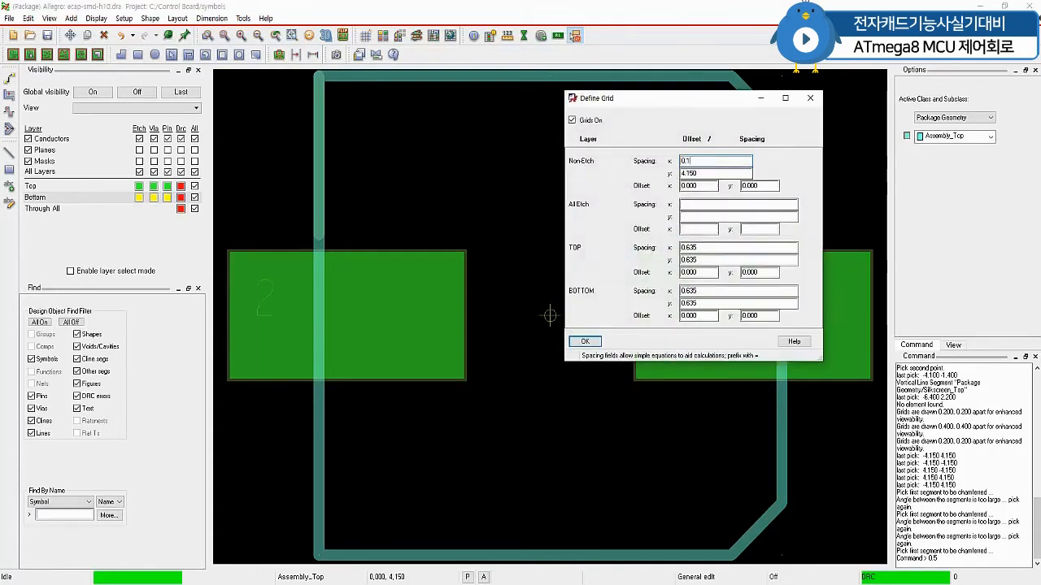
key("Tab")
type("0.1")
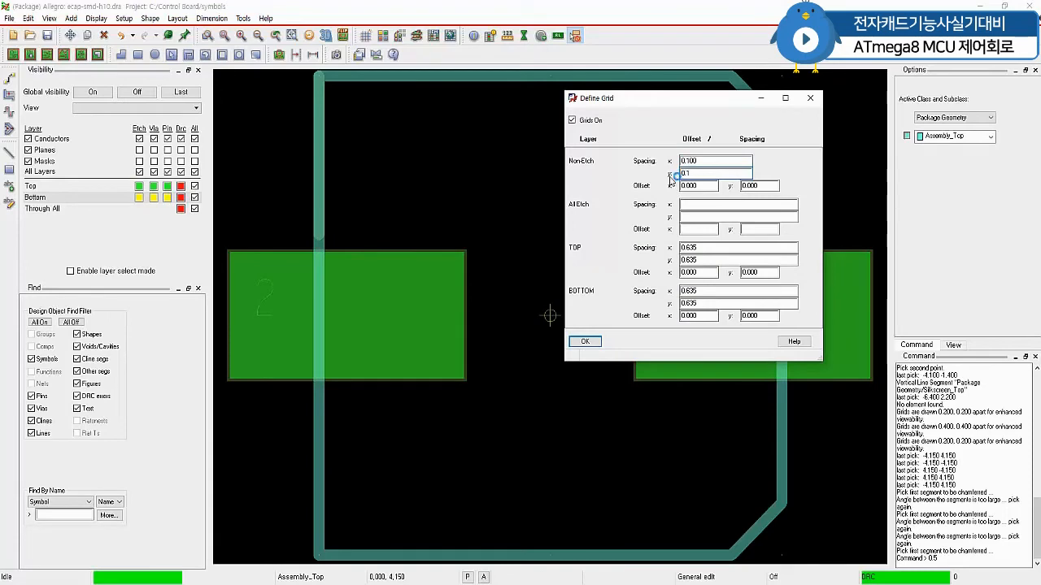
left_click(585, 342)
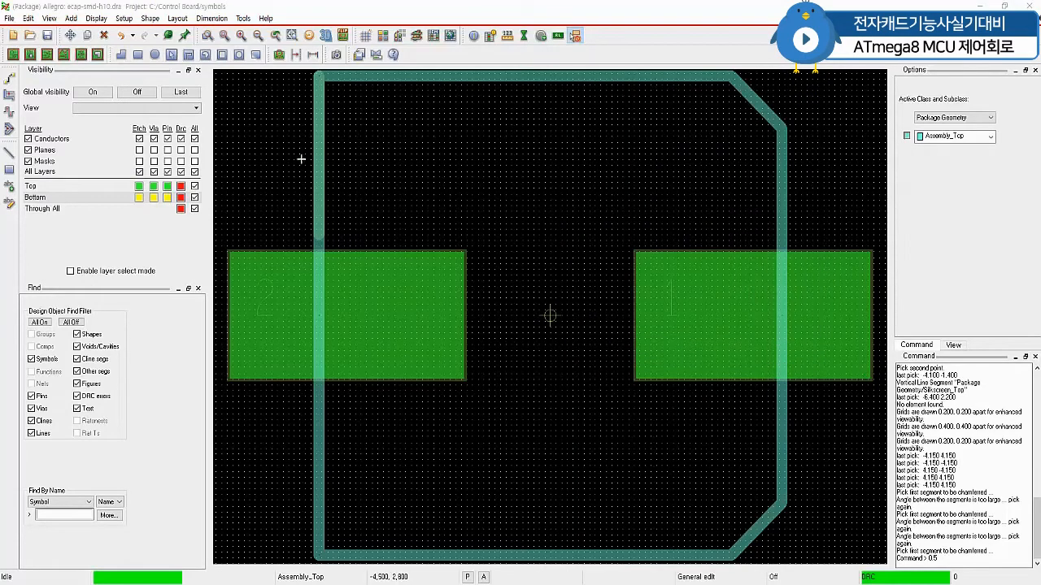
Step: Cut and delete the Assembly_Top segment crossing pad 1, picking 4.2, 1.4 and 4.1, -1.5
left_click(107, 36)
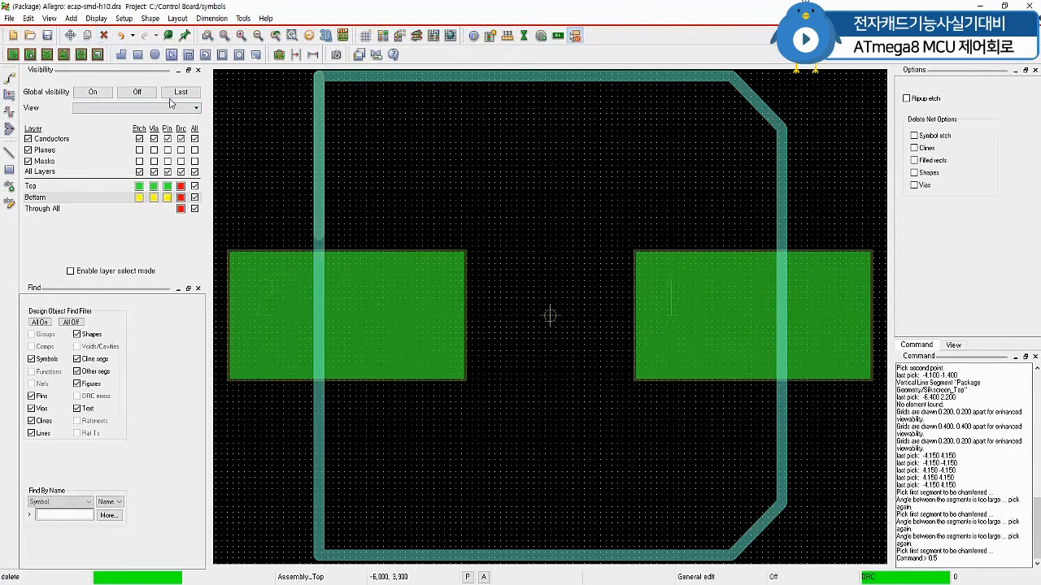
right_click(247, 111)
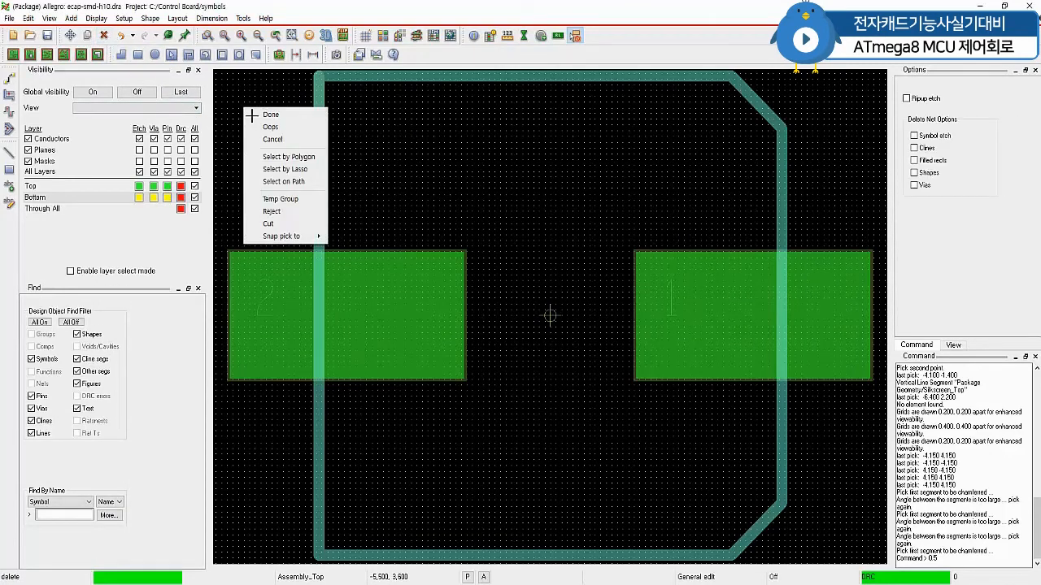
left_click(268, 223)
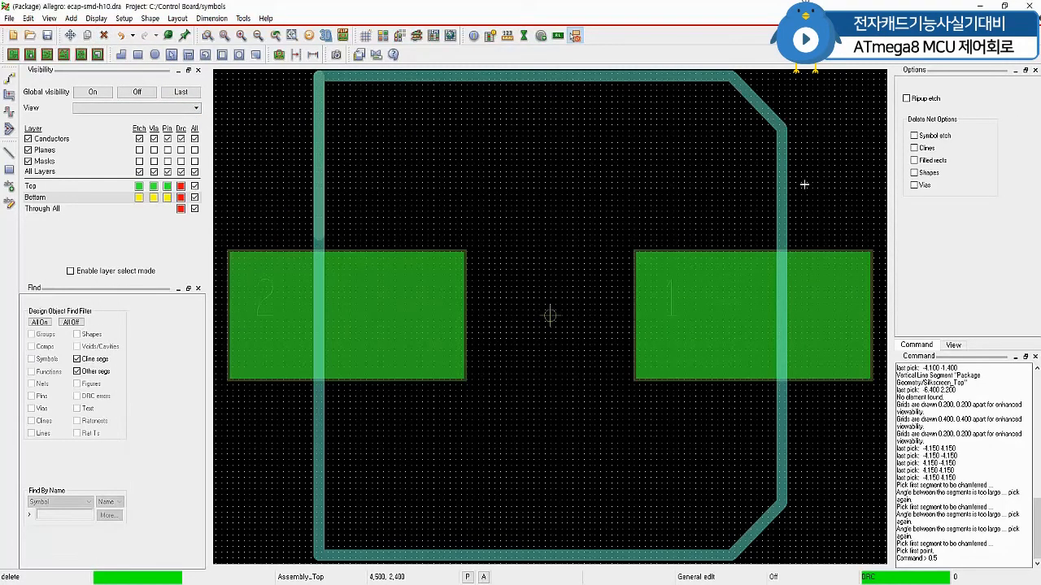
left_click(782, 244)
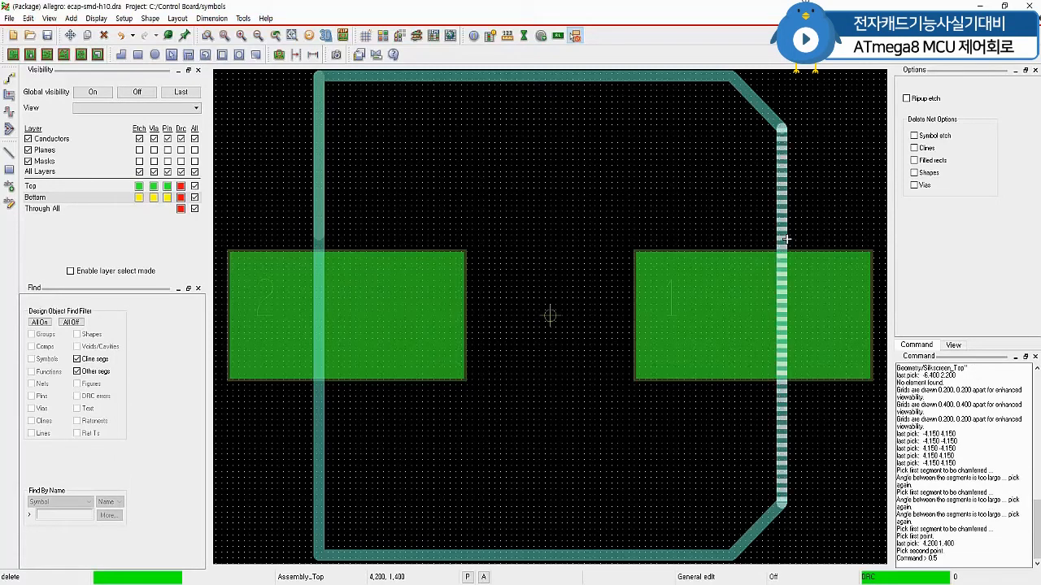
left_click(782, 408)
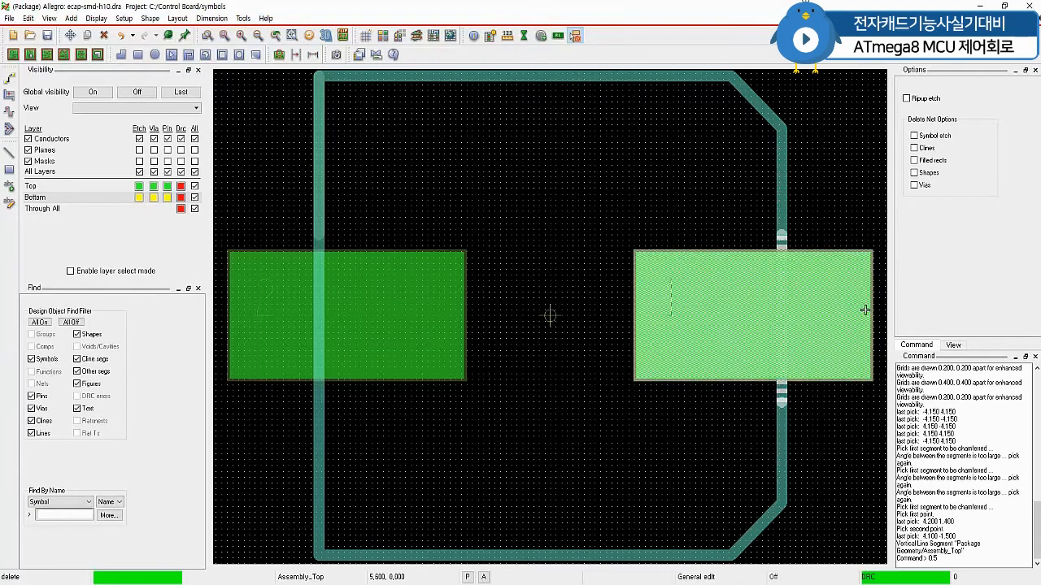
left_click(861, 149)
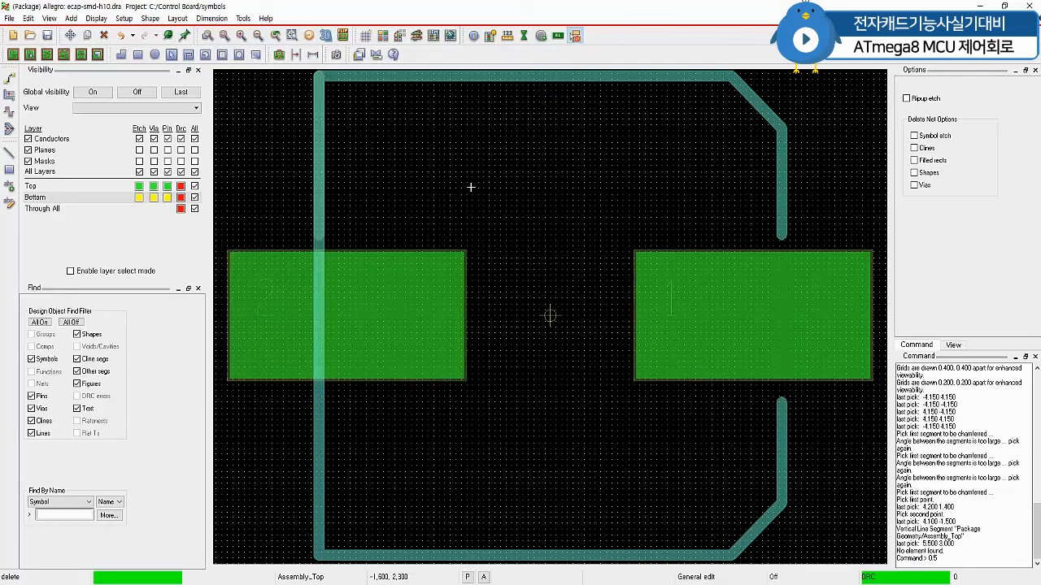
Step: Cut and delete the Assembly_Top segment crossing pad 2, from -4.2, 1.4 to -4.2, -1.4, and finish the Delete command
right_click(831, 102)
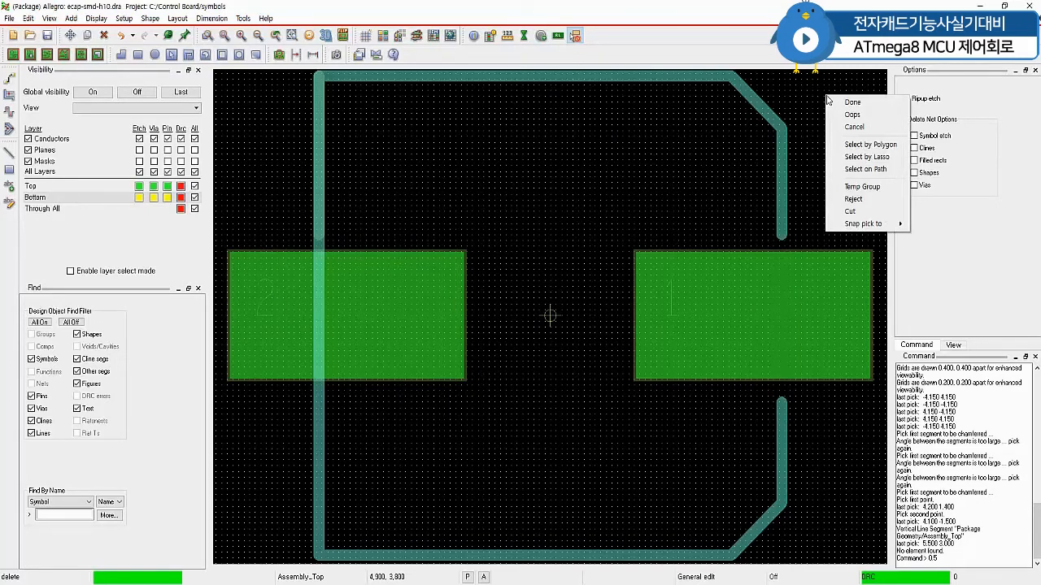
left_click(856, 213)
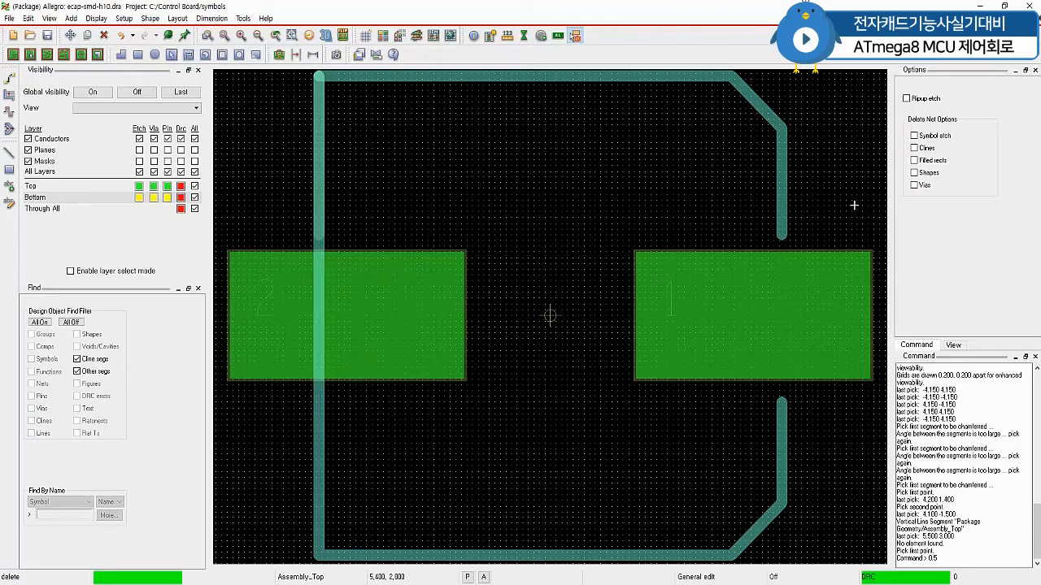
left_click(318, 237)
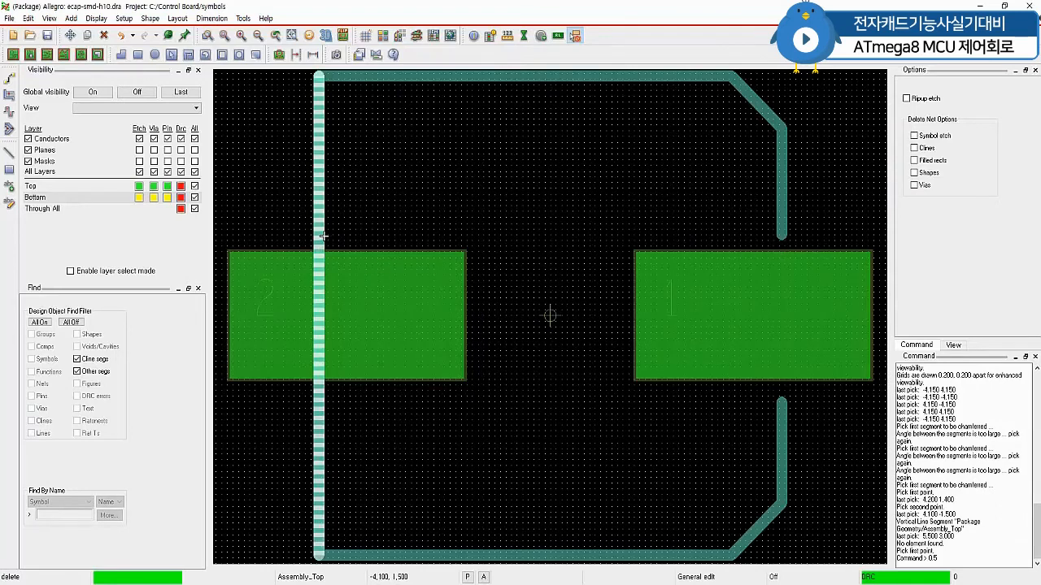
left_click(319, 397)
left_click(246, 142)
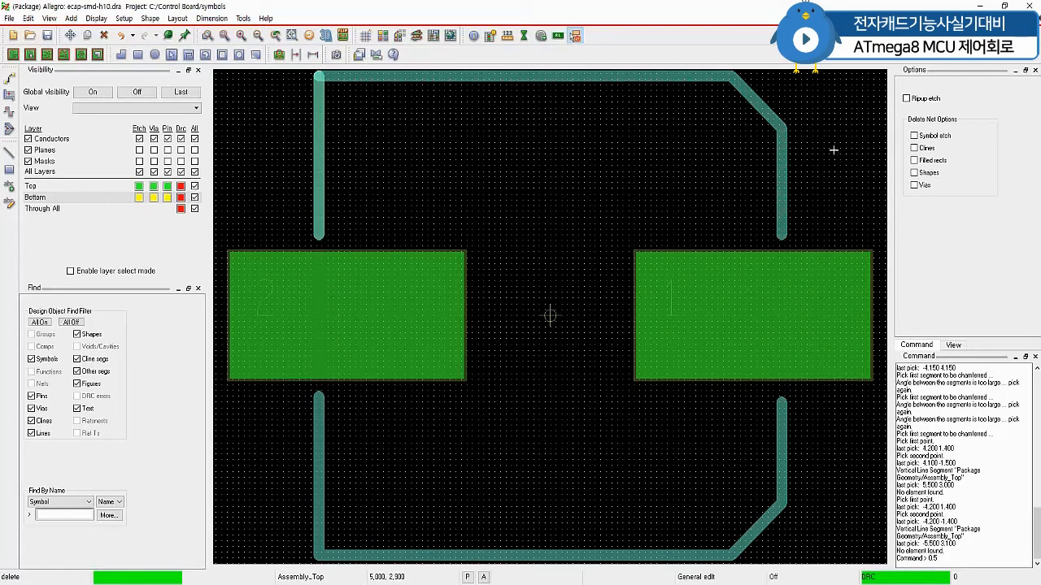
right_click(829, 120)
left_click(841, 128)
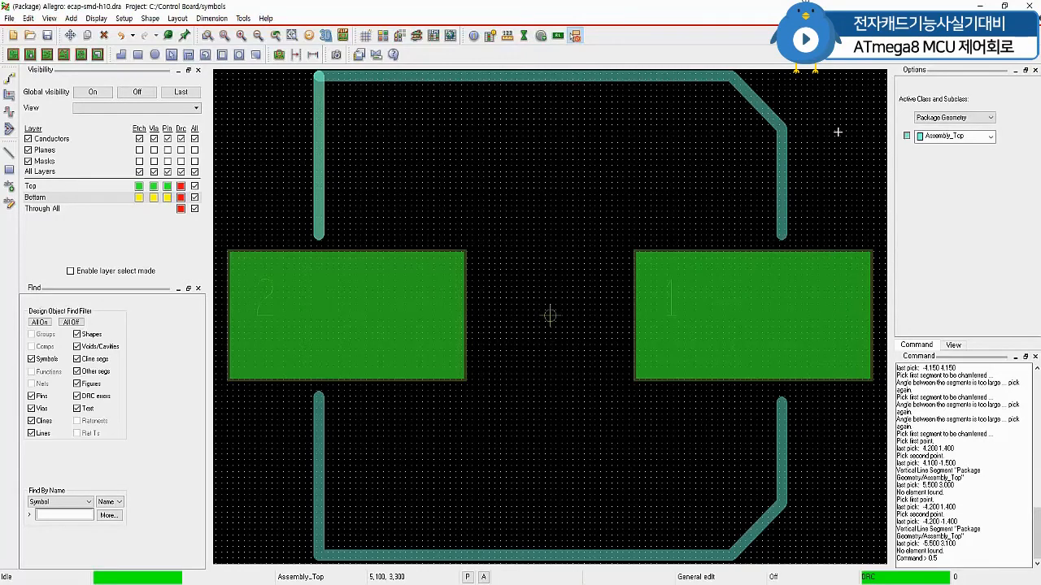
Step: Draw a Place_Bound_Top rectangle around the pads and outline from -5.8, 4.2 to 5.8, -4.3 and finish the command
scroll(853, 172, "down", 2)
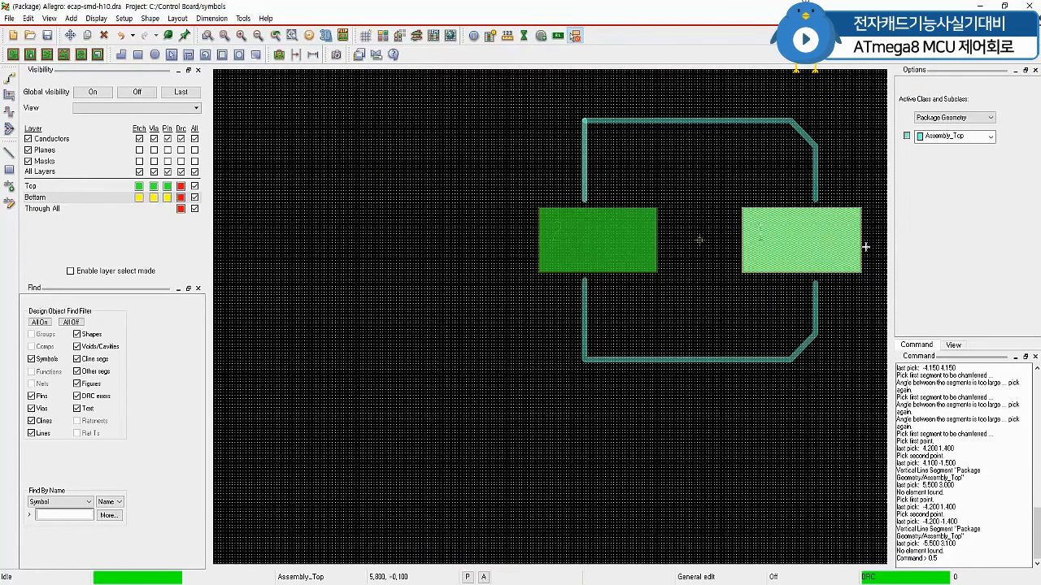
scroll(866, 248, "up", 2)
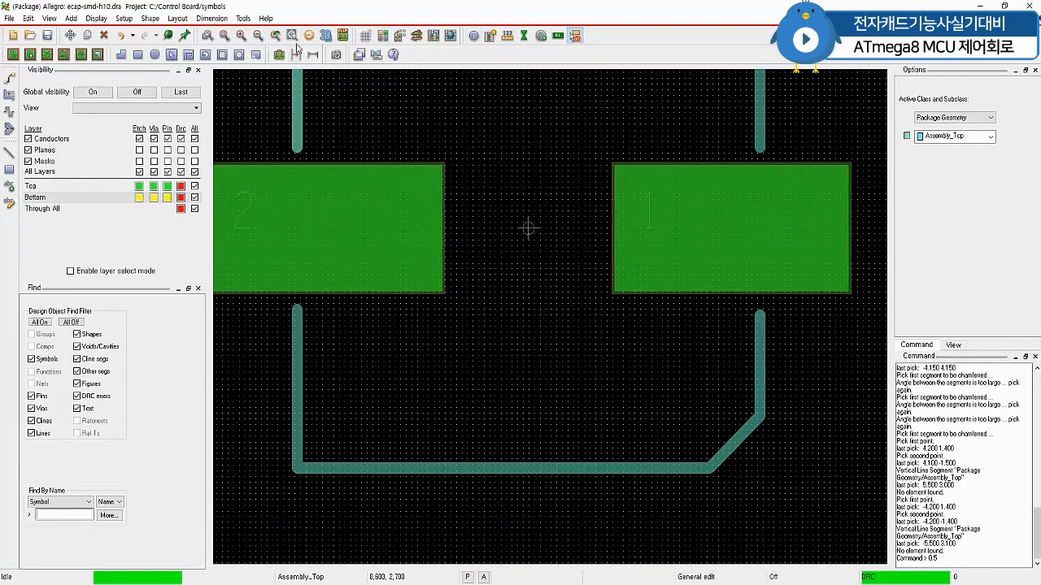
left_click(258, 35)
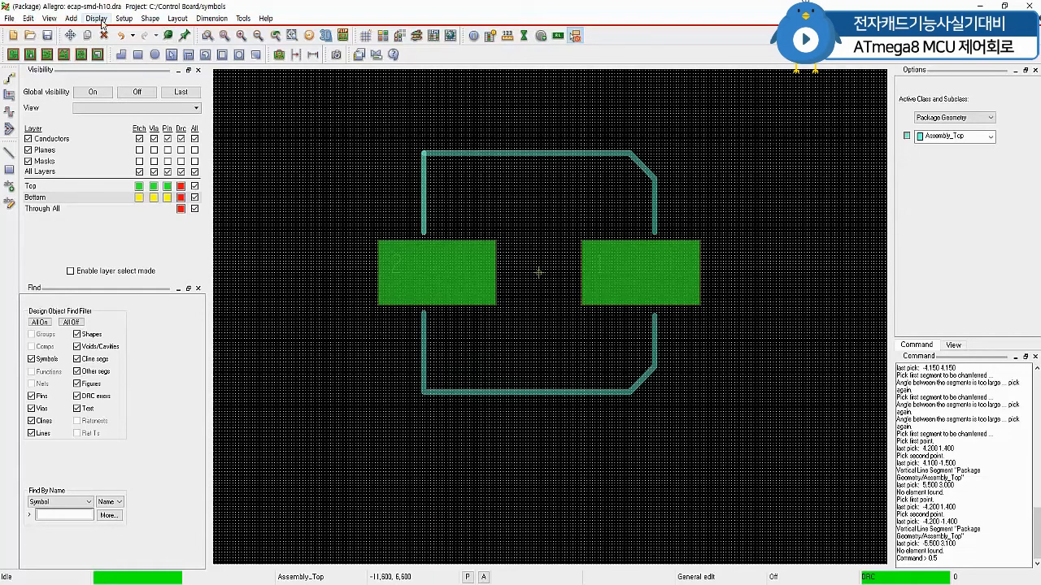
left_click(71, 18)
left_click(92, 81)
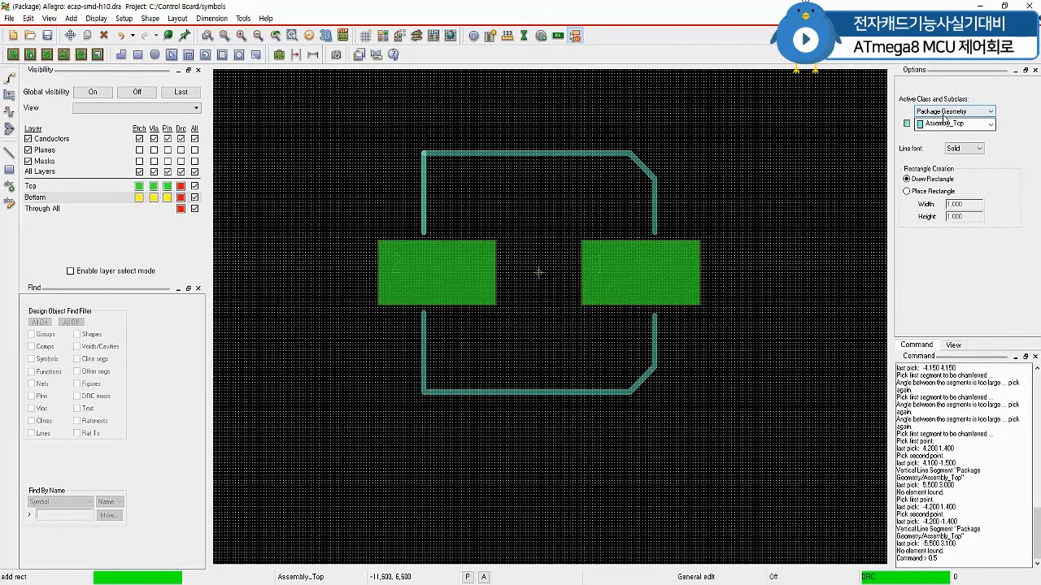
left_click(989, 124)
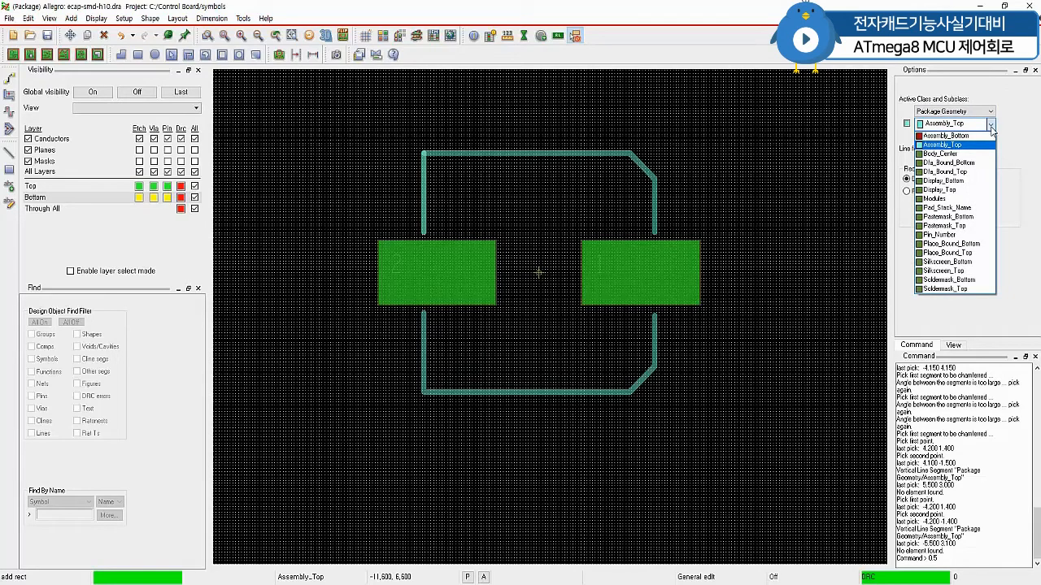
left_click(972, 253)
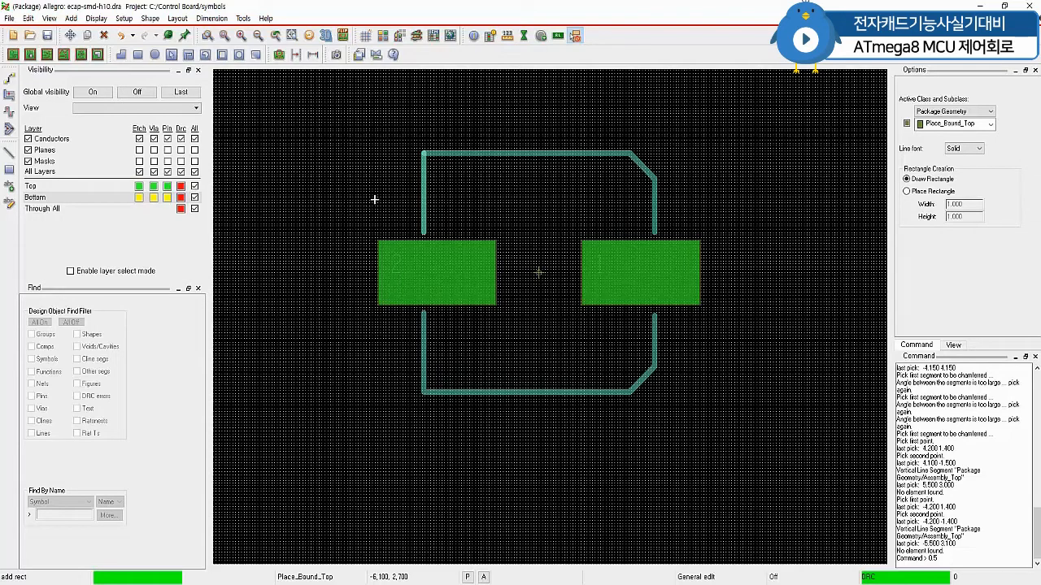
left_click(378, 154)
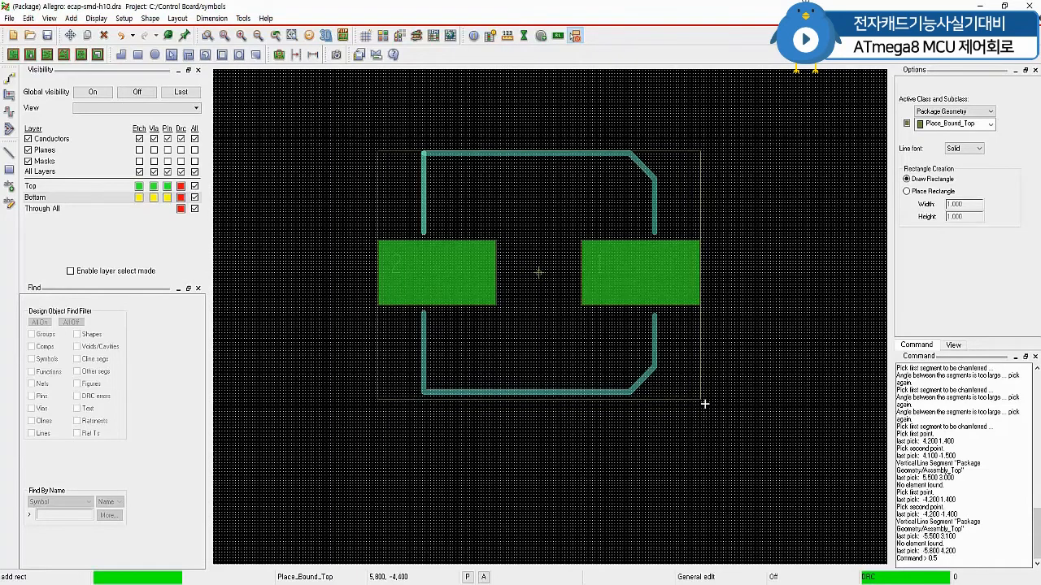
left_click(704, 400)
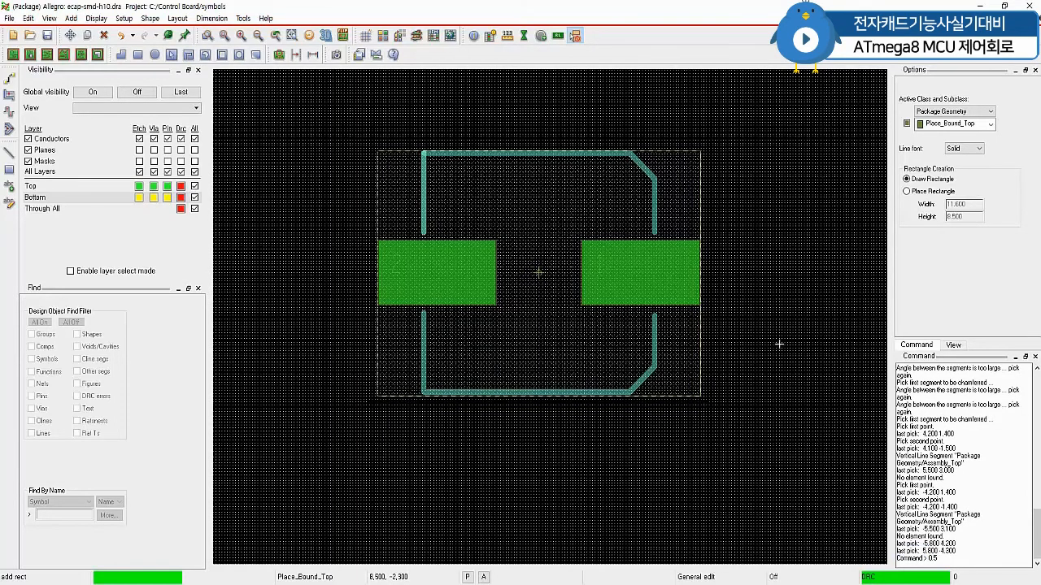
right_click(757, 155)
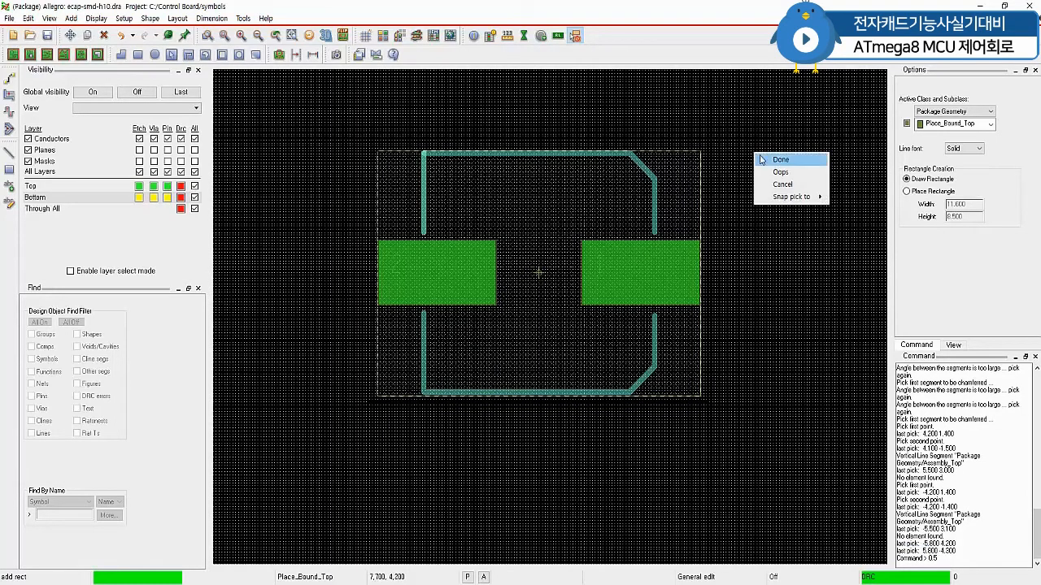
left_click(778, 162)
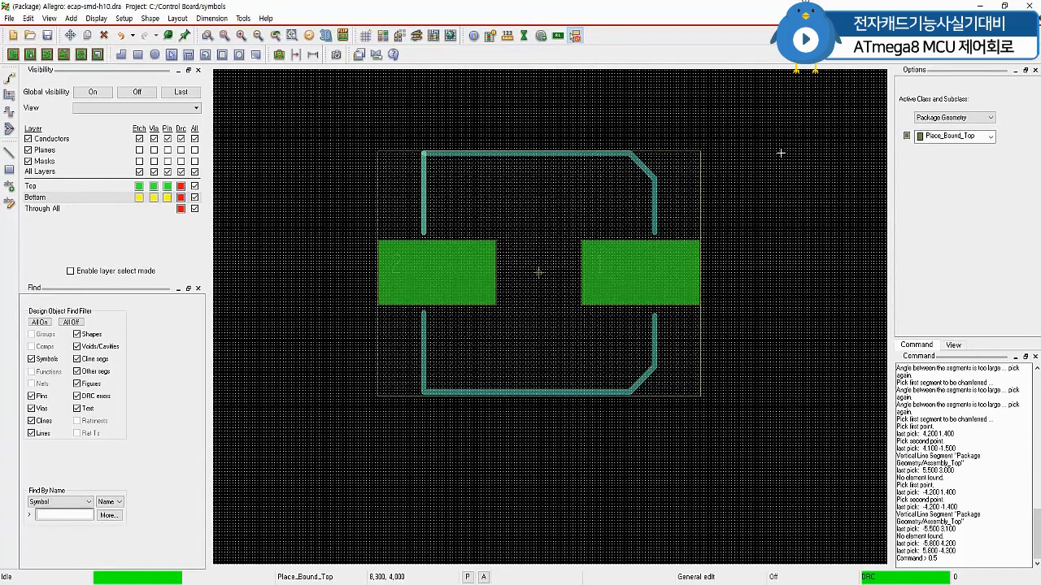
Step: Turn off the grid display in the grid definition
right_click(780, 152)
mouse_move(846, 144)
left_click(935, 184)
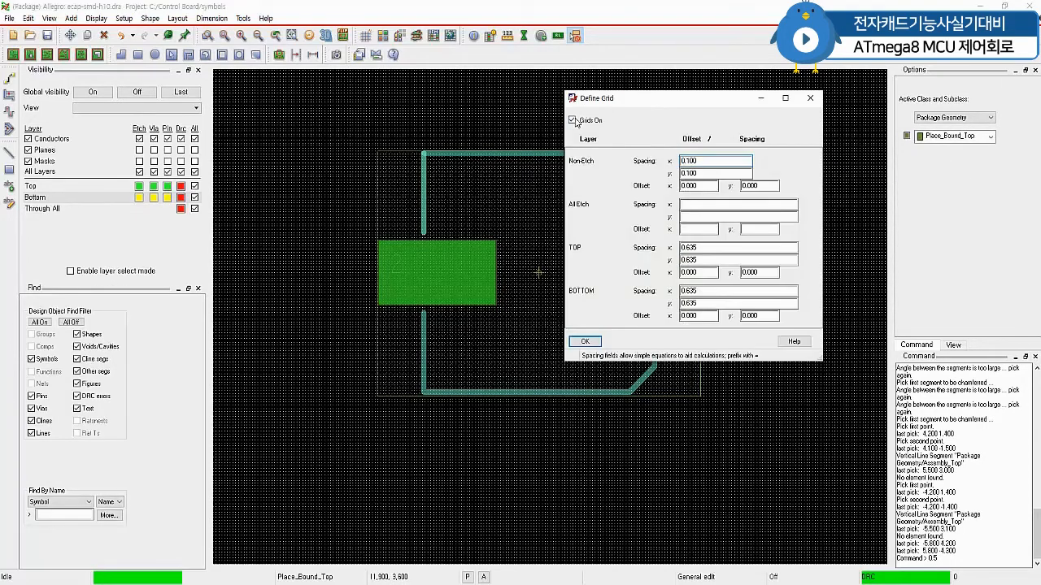
left_click(572, 120)
left_click(585, 342)
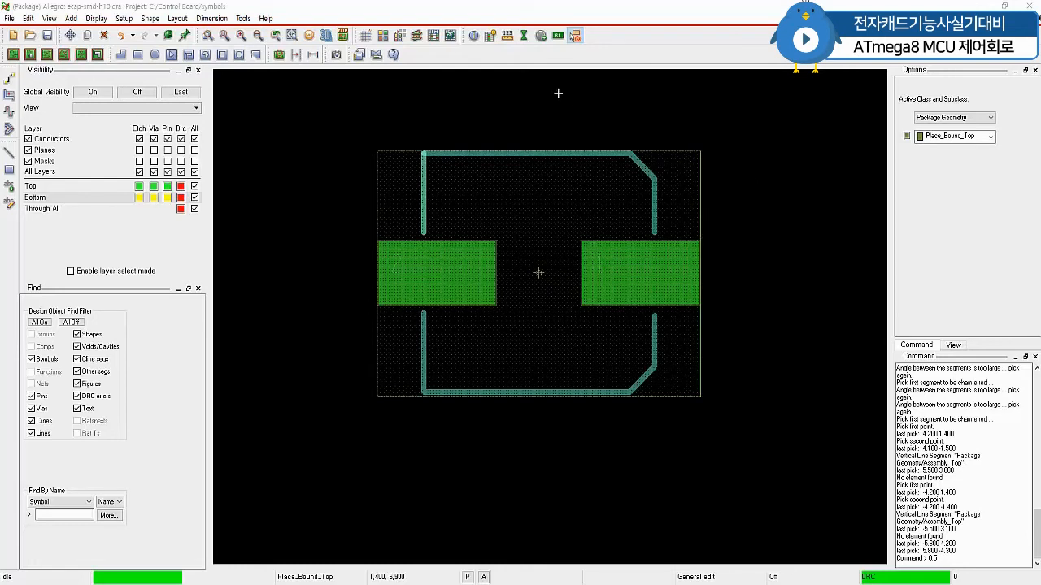
Step: Add the reference designator label C? on Assembly_Top with text block 3, inside the outline at -0.4, 2.4
left_click(559, 37)
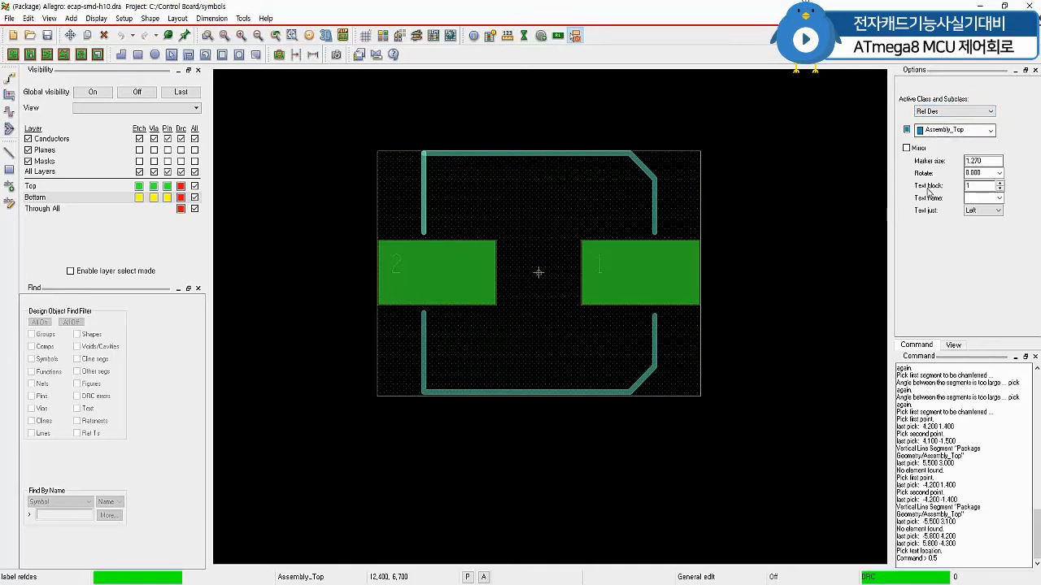
left_click(1000, 184)
left_click(1000, 184)
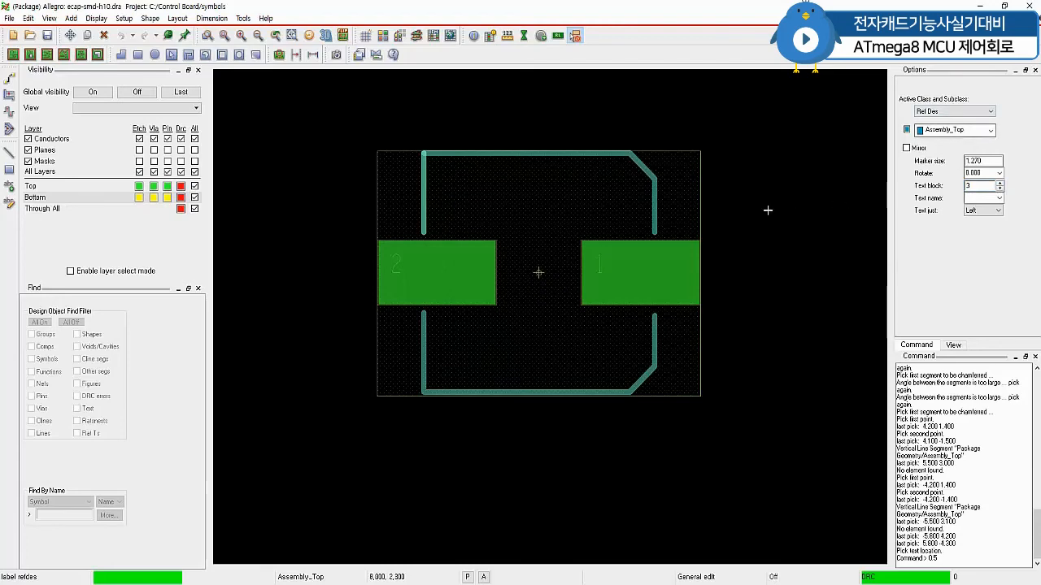
left_click(532, 208)
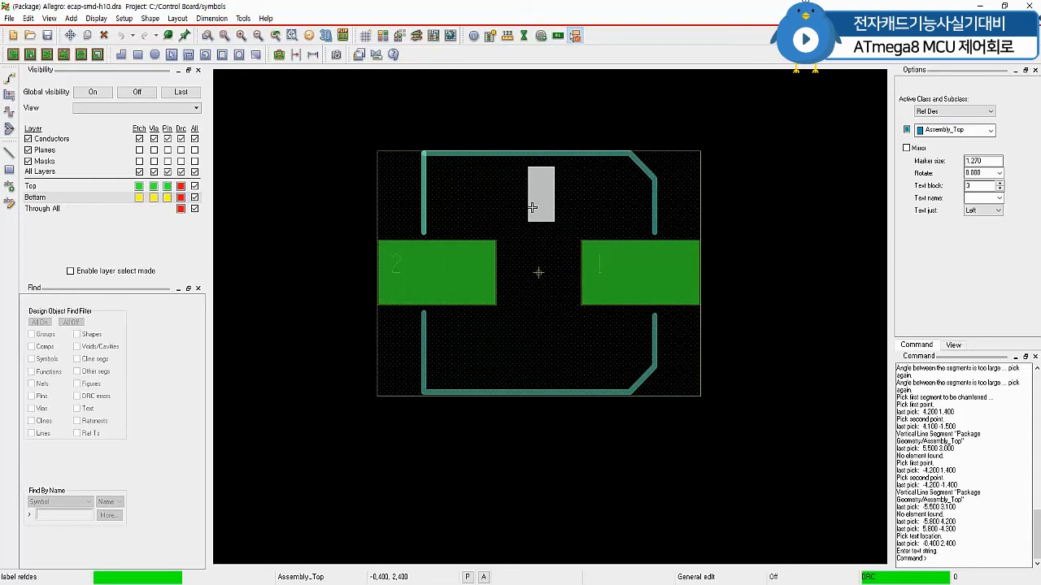
type("C?")
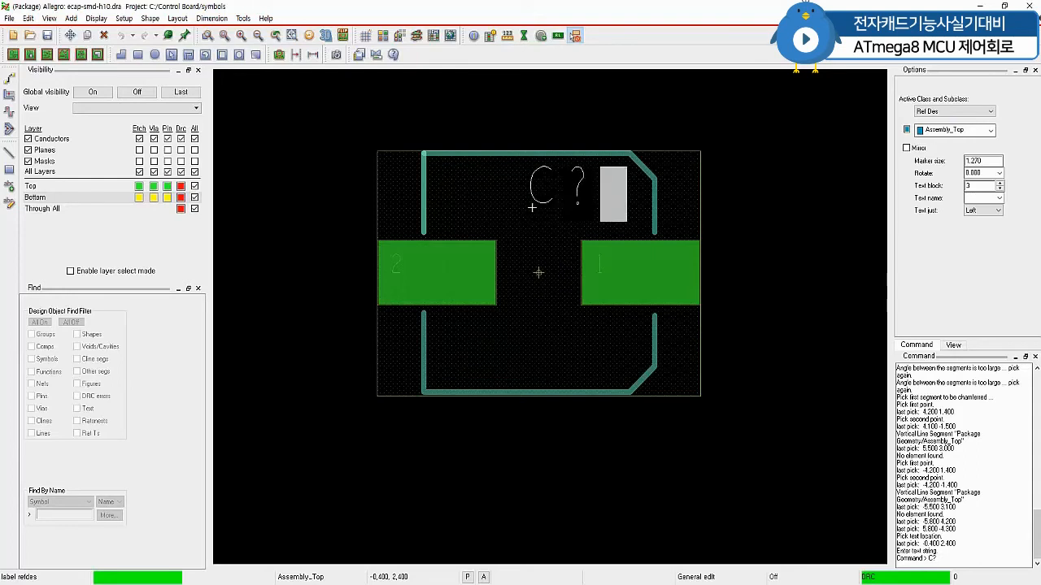
right_click(769, 160)
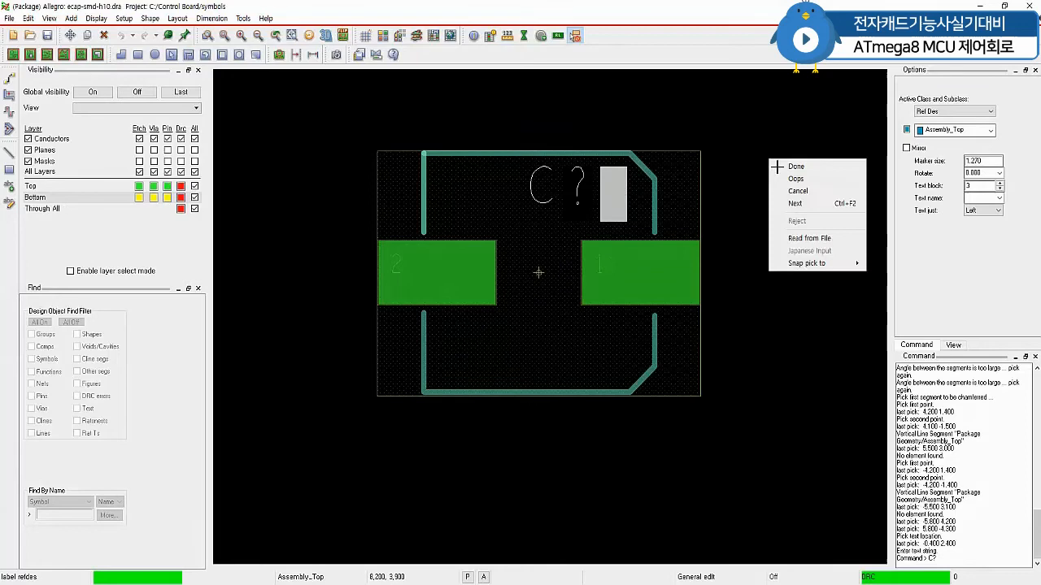
left_click(796, 206)
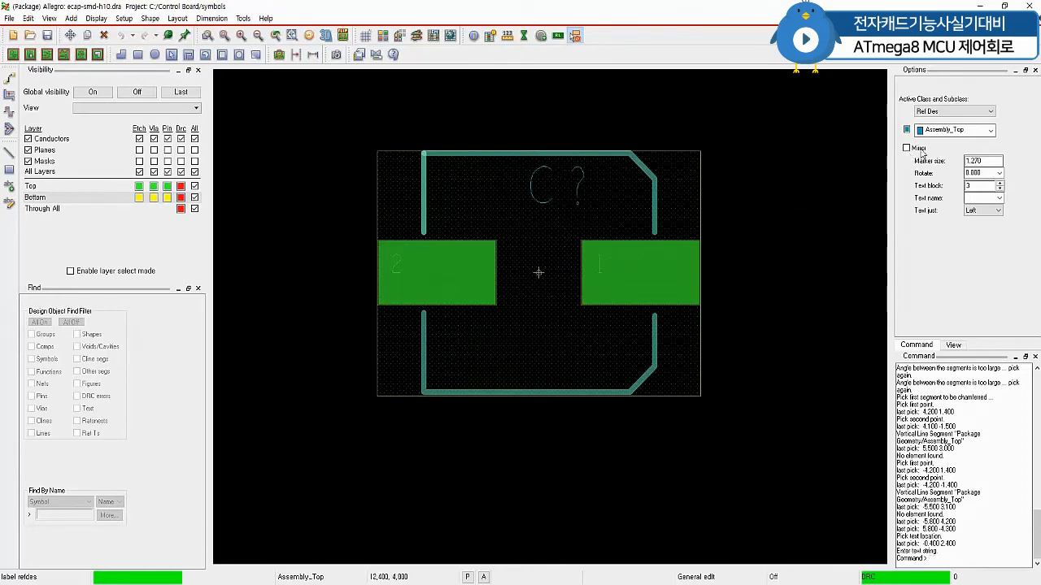
Step: Add the reference designator label C? on Silkscreen_Top above the outline at 0.1, 5.7, and save the symbol drawing
left_click(985, 131)
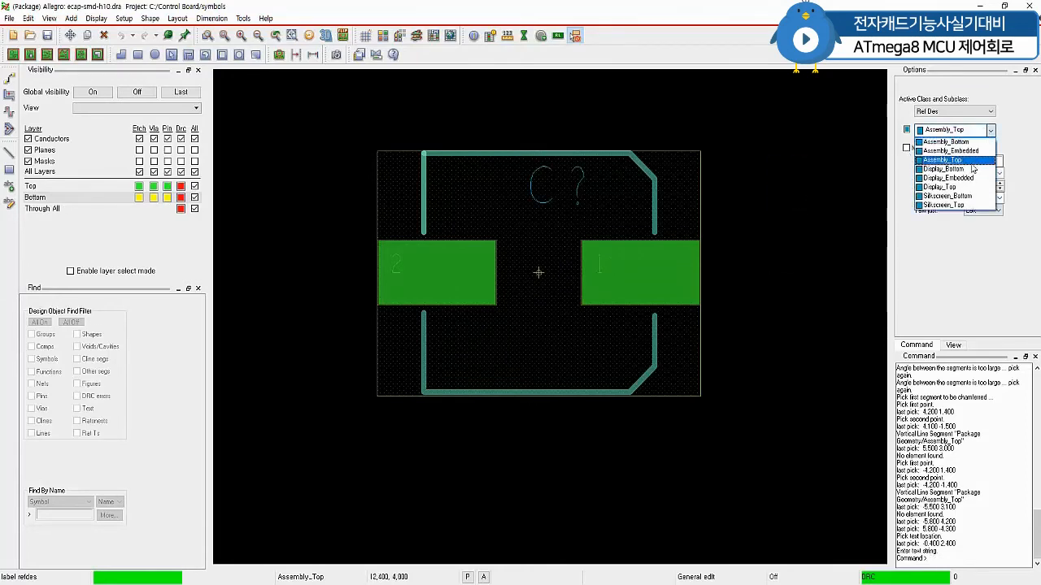
left_click(947, 205)
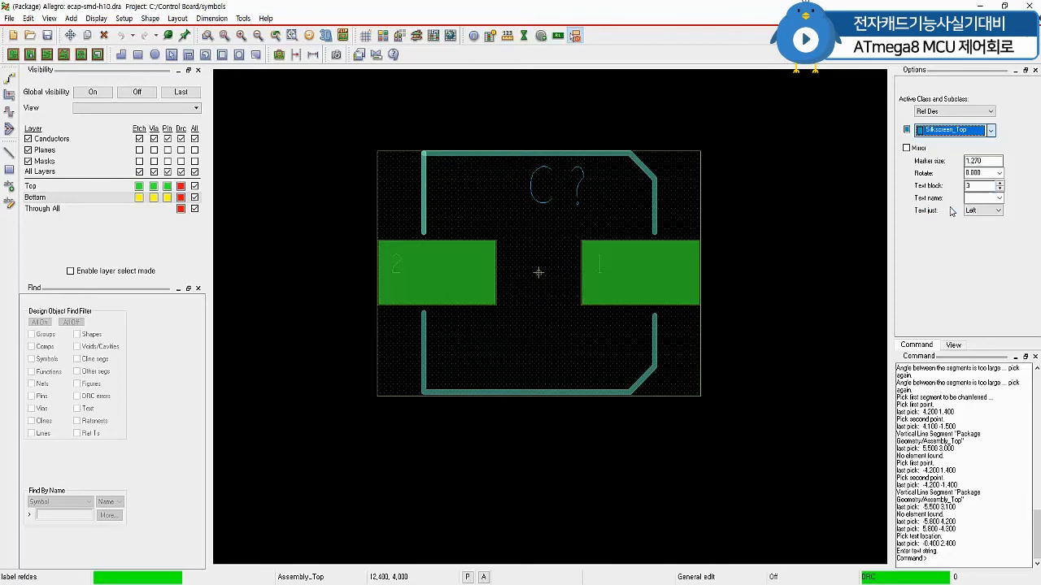
left_click(542, 116)
type("C")
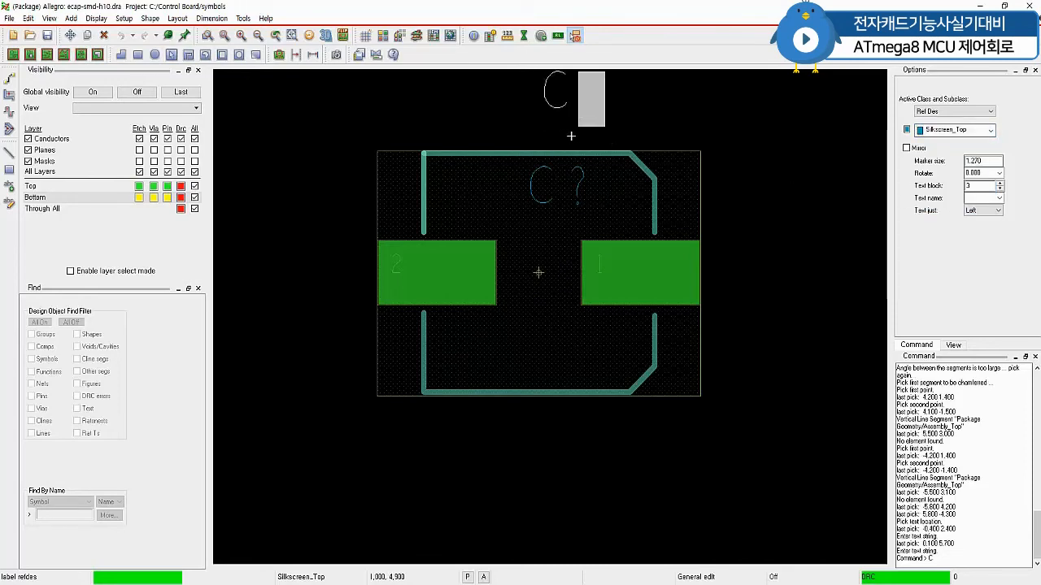
type("?")
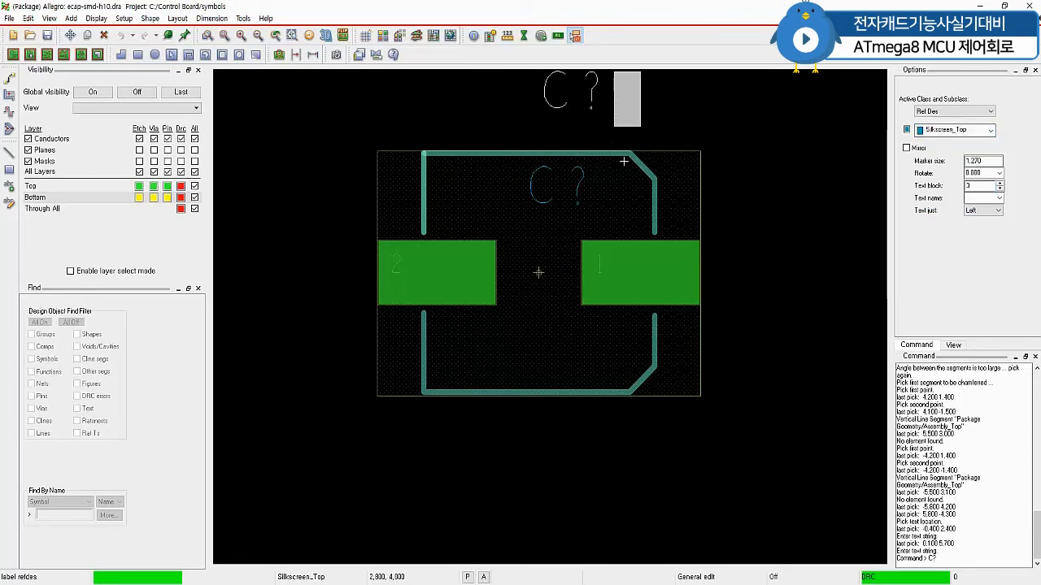
right_click(764, 117)
left_click(777, 121)
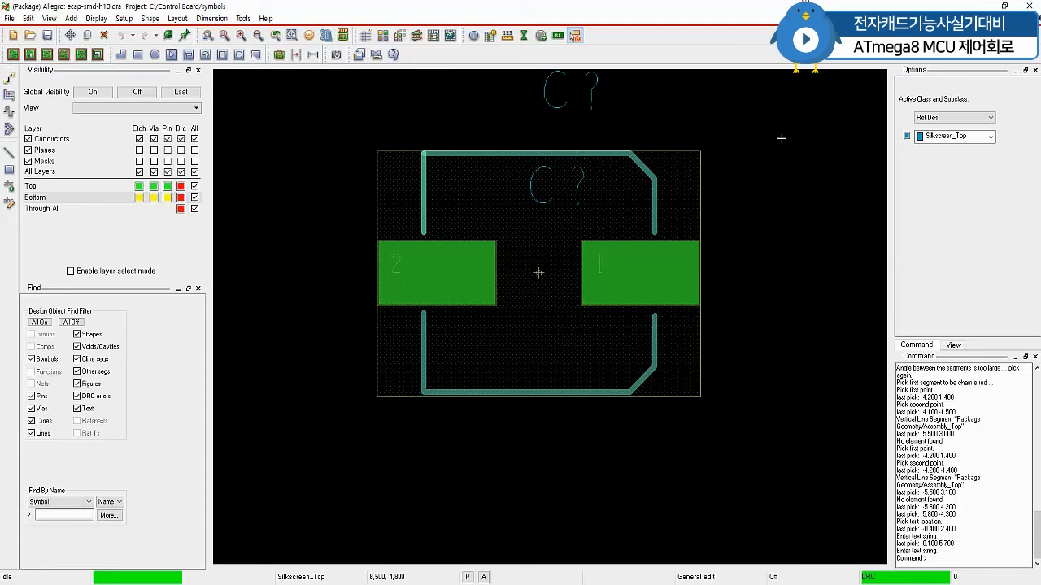
left_click(11, 19)
left_click(26, 61)
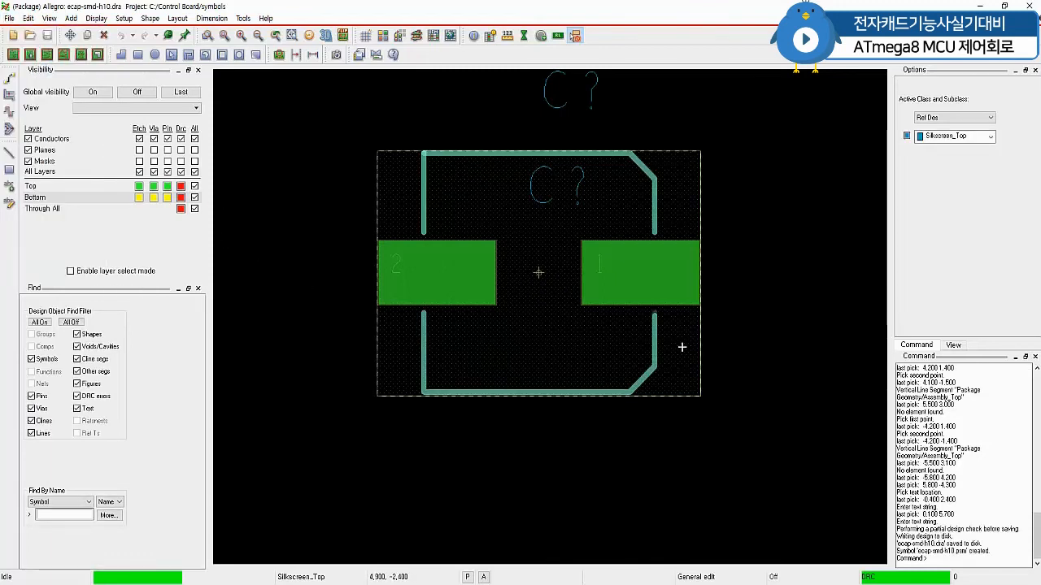